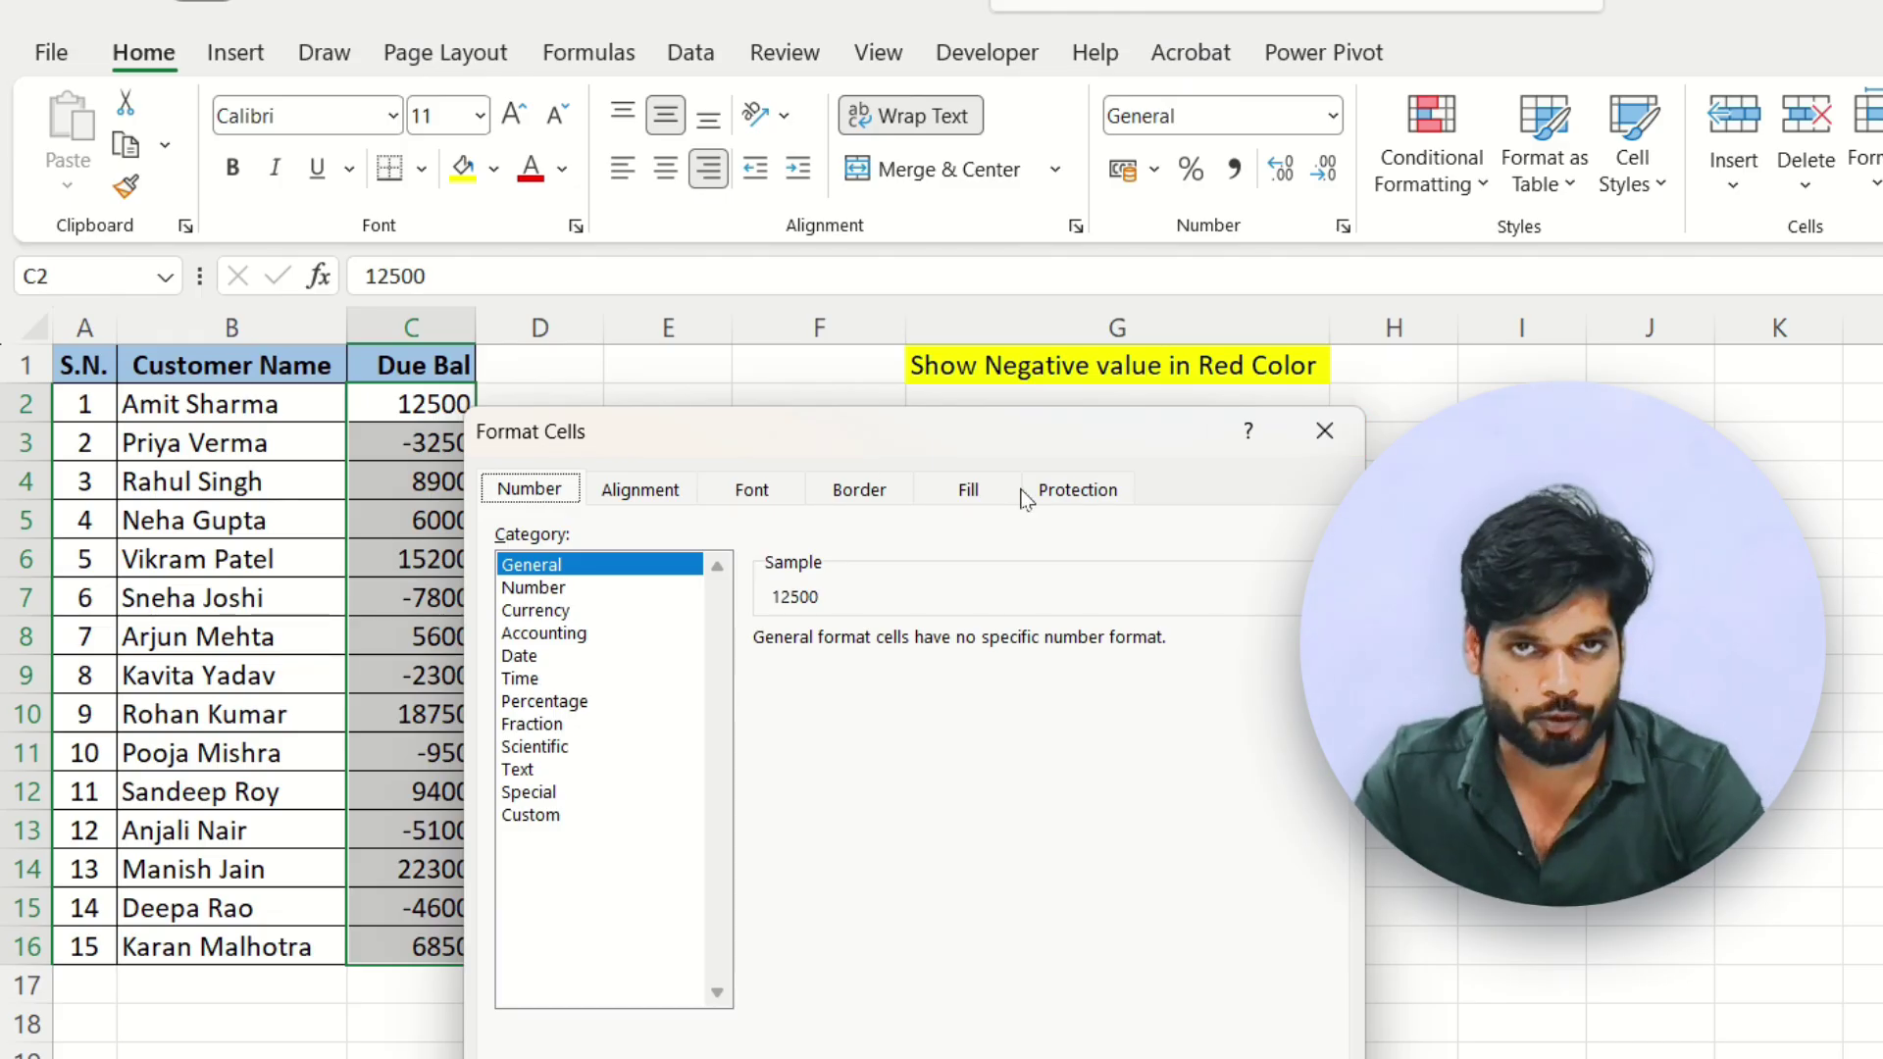
Step: Choose the Number format for the Due Bal values, with negative numbers shown in red with a minus sign
{"action": "left_click", "coordinate": [1324, 431]}
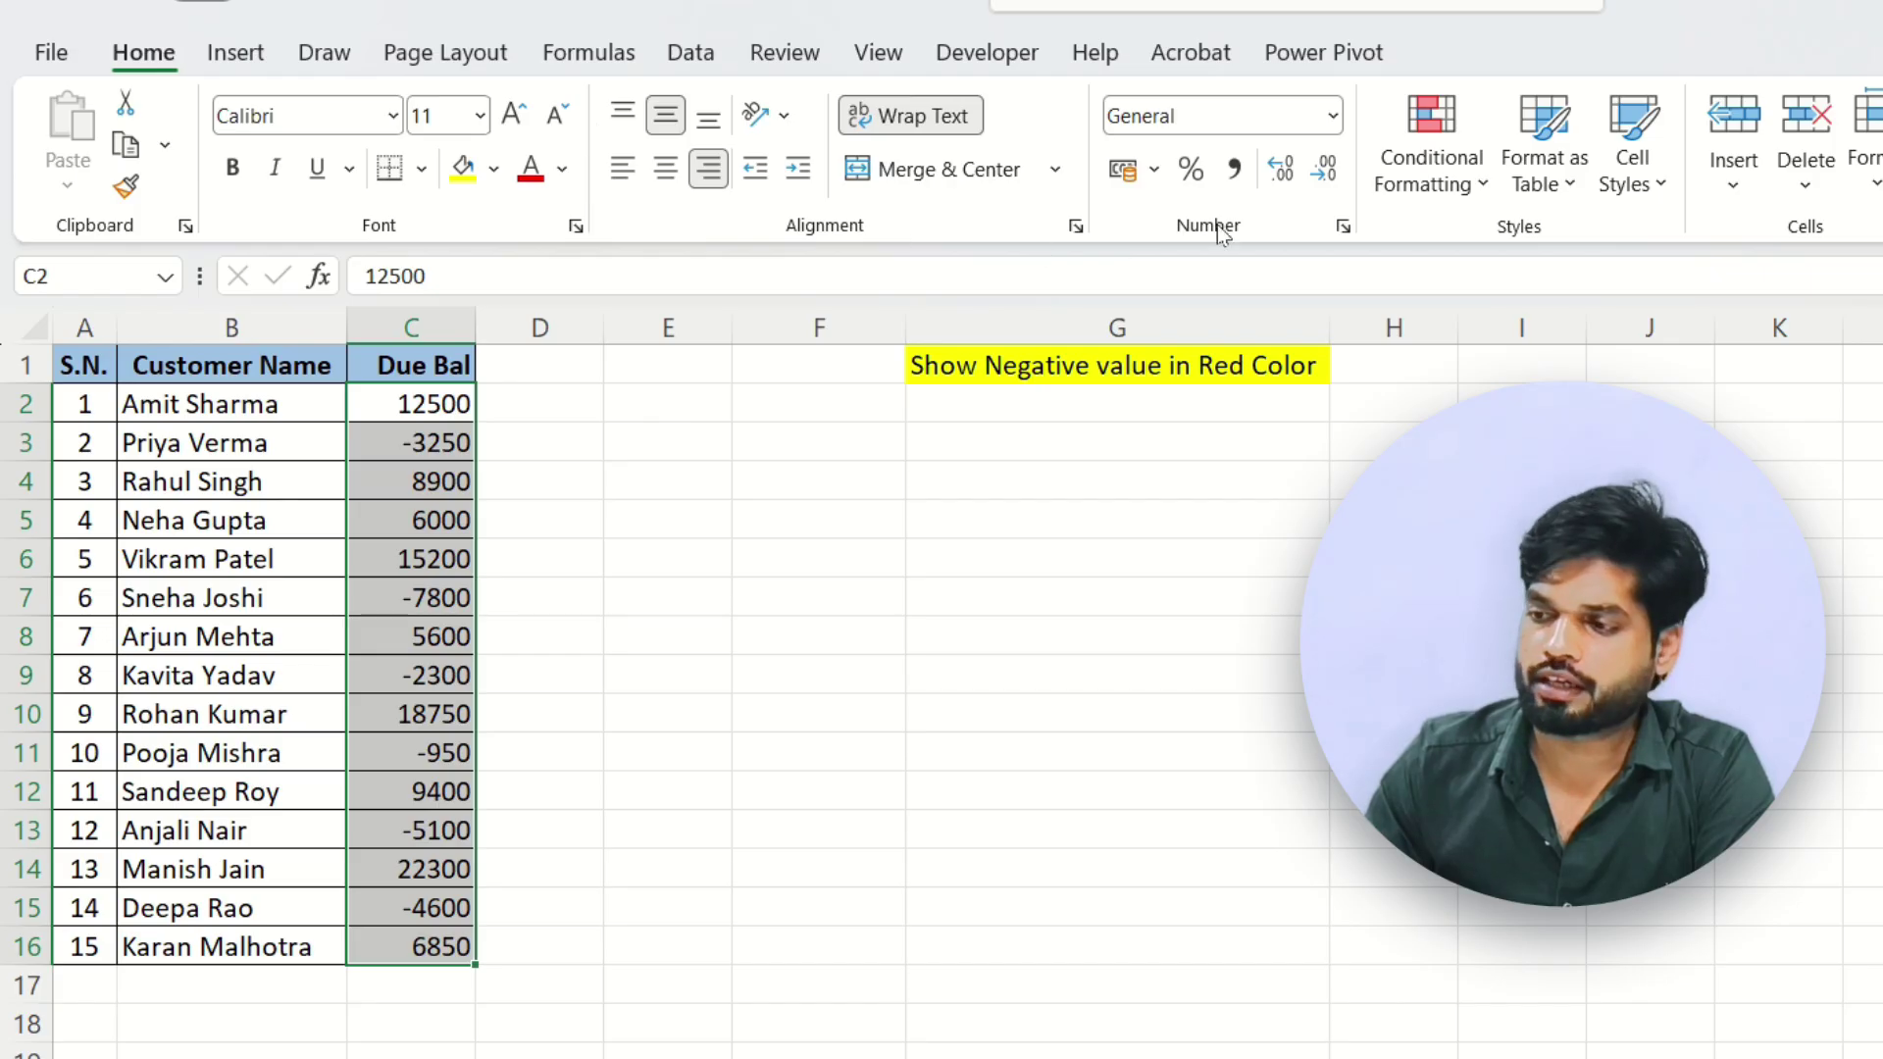
{"action": "left_click", "coordinate": [1343, 227]}
{"action": "left_click_drag", "start_coordinate": [739, 416], "coordinate": [696, 336]}
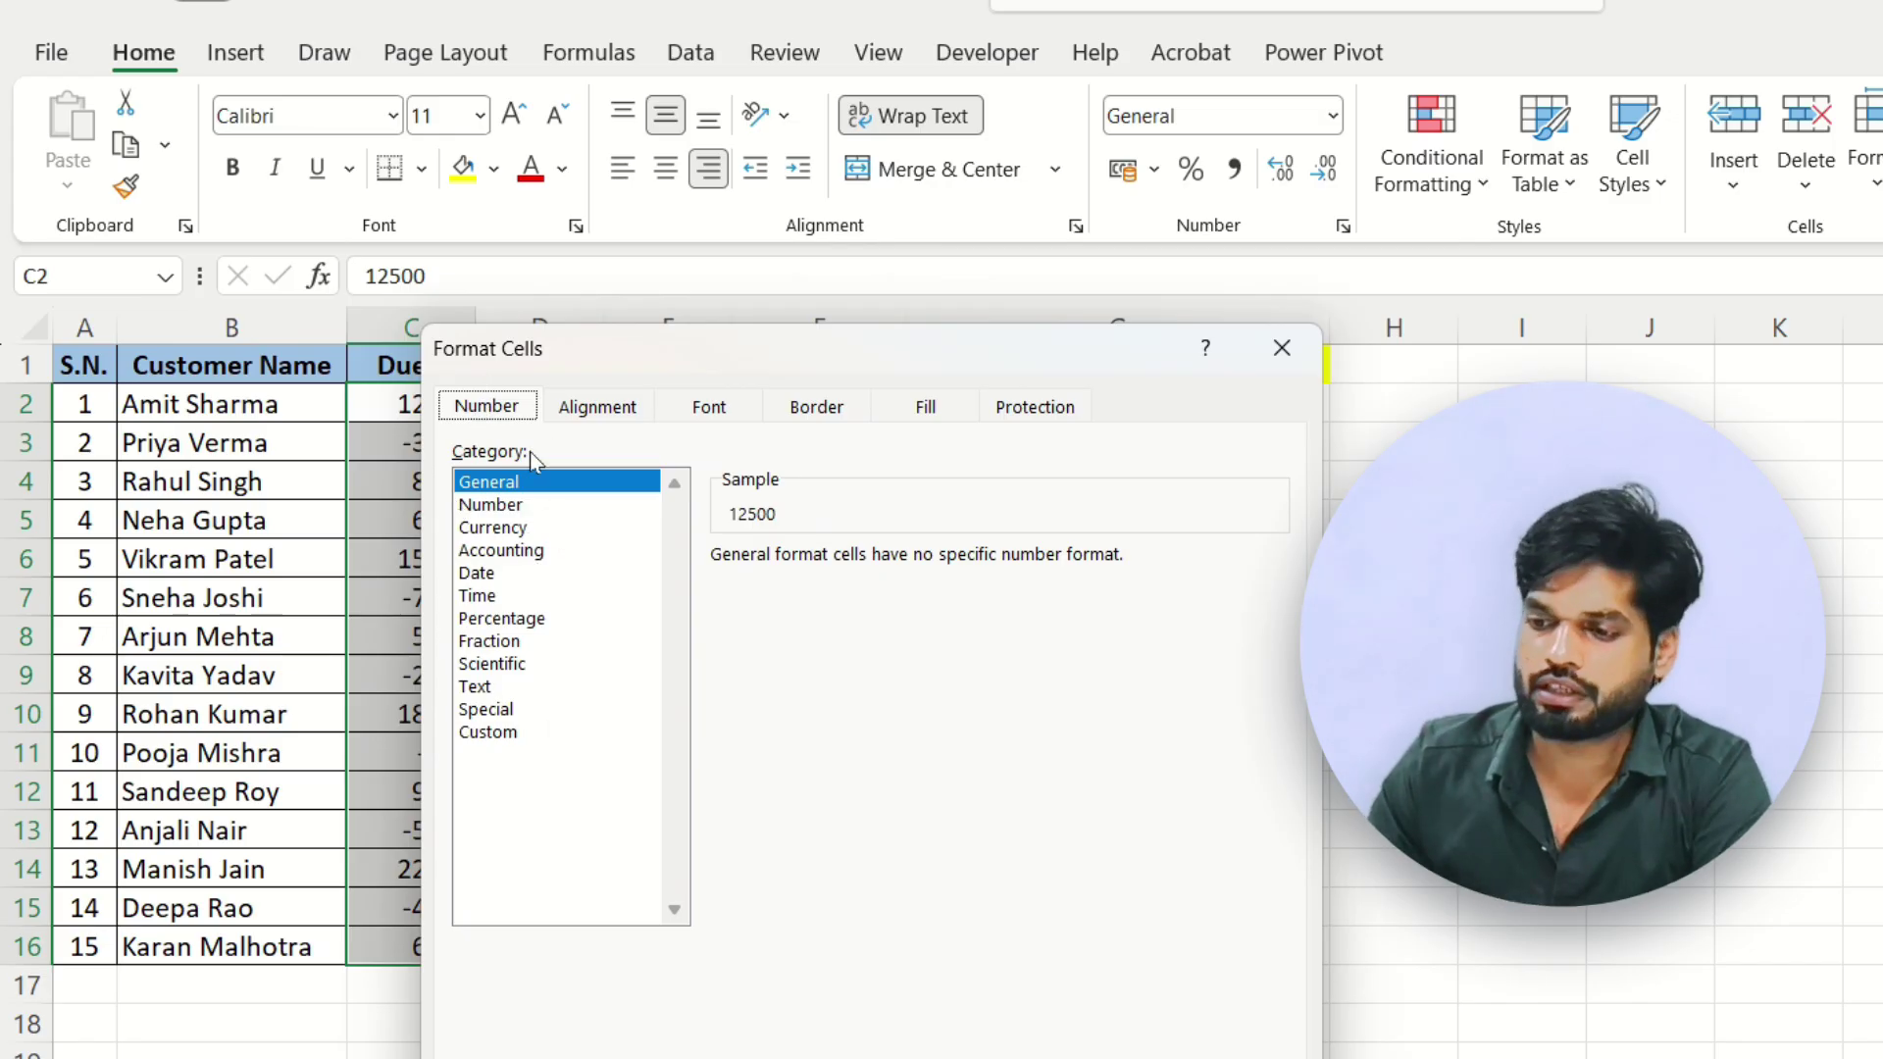
{"action": "left_click", "coordinate": [514, 506]}
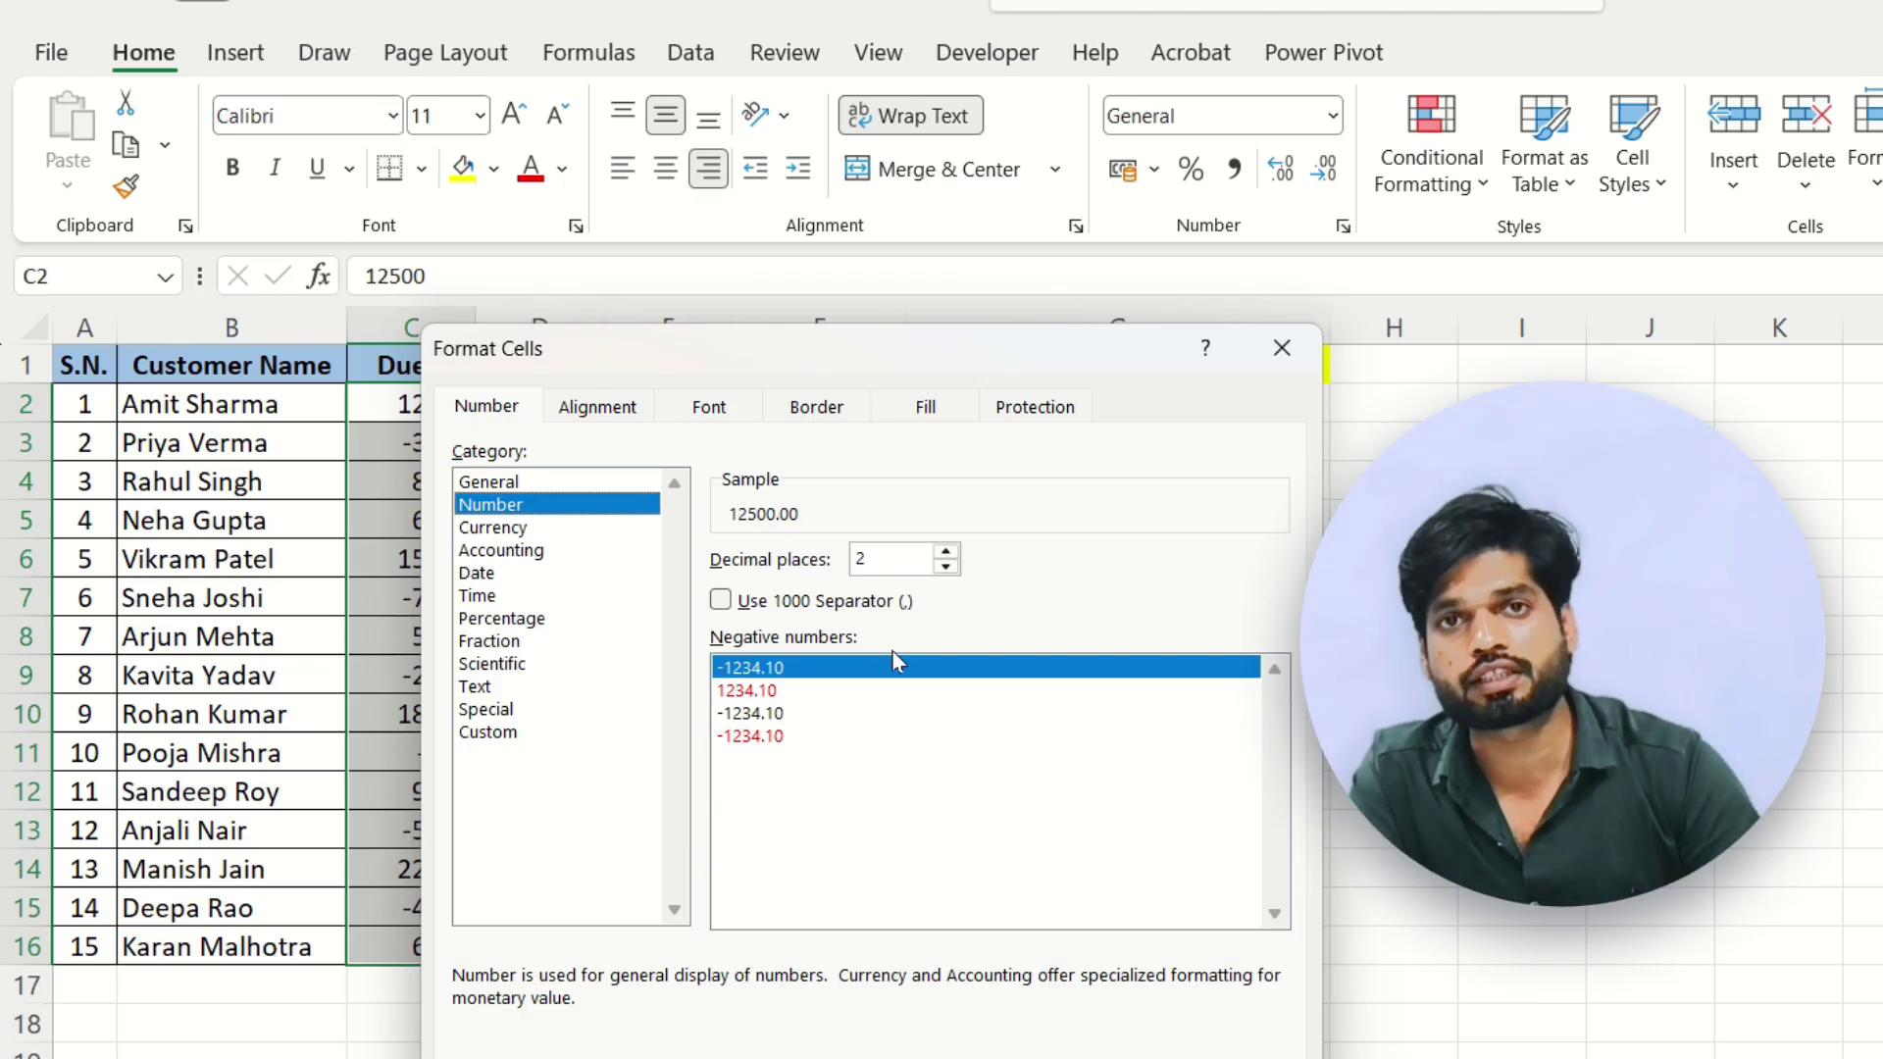
{"action": "left_click", "coordinate": [769, 690]}
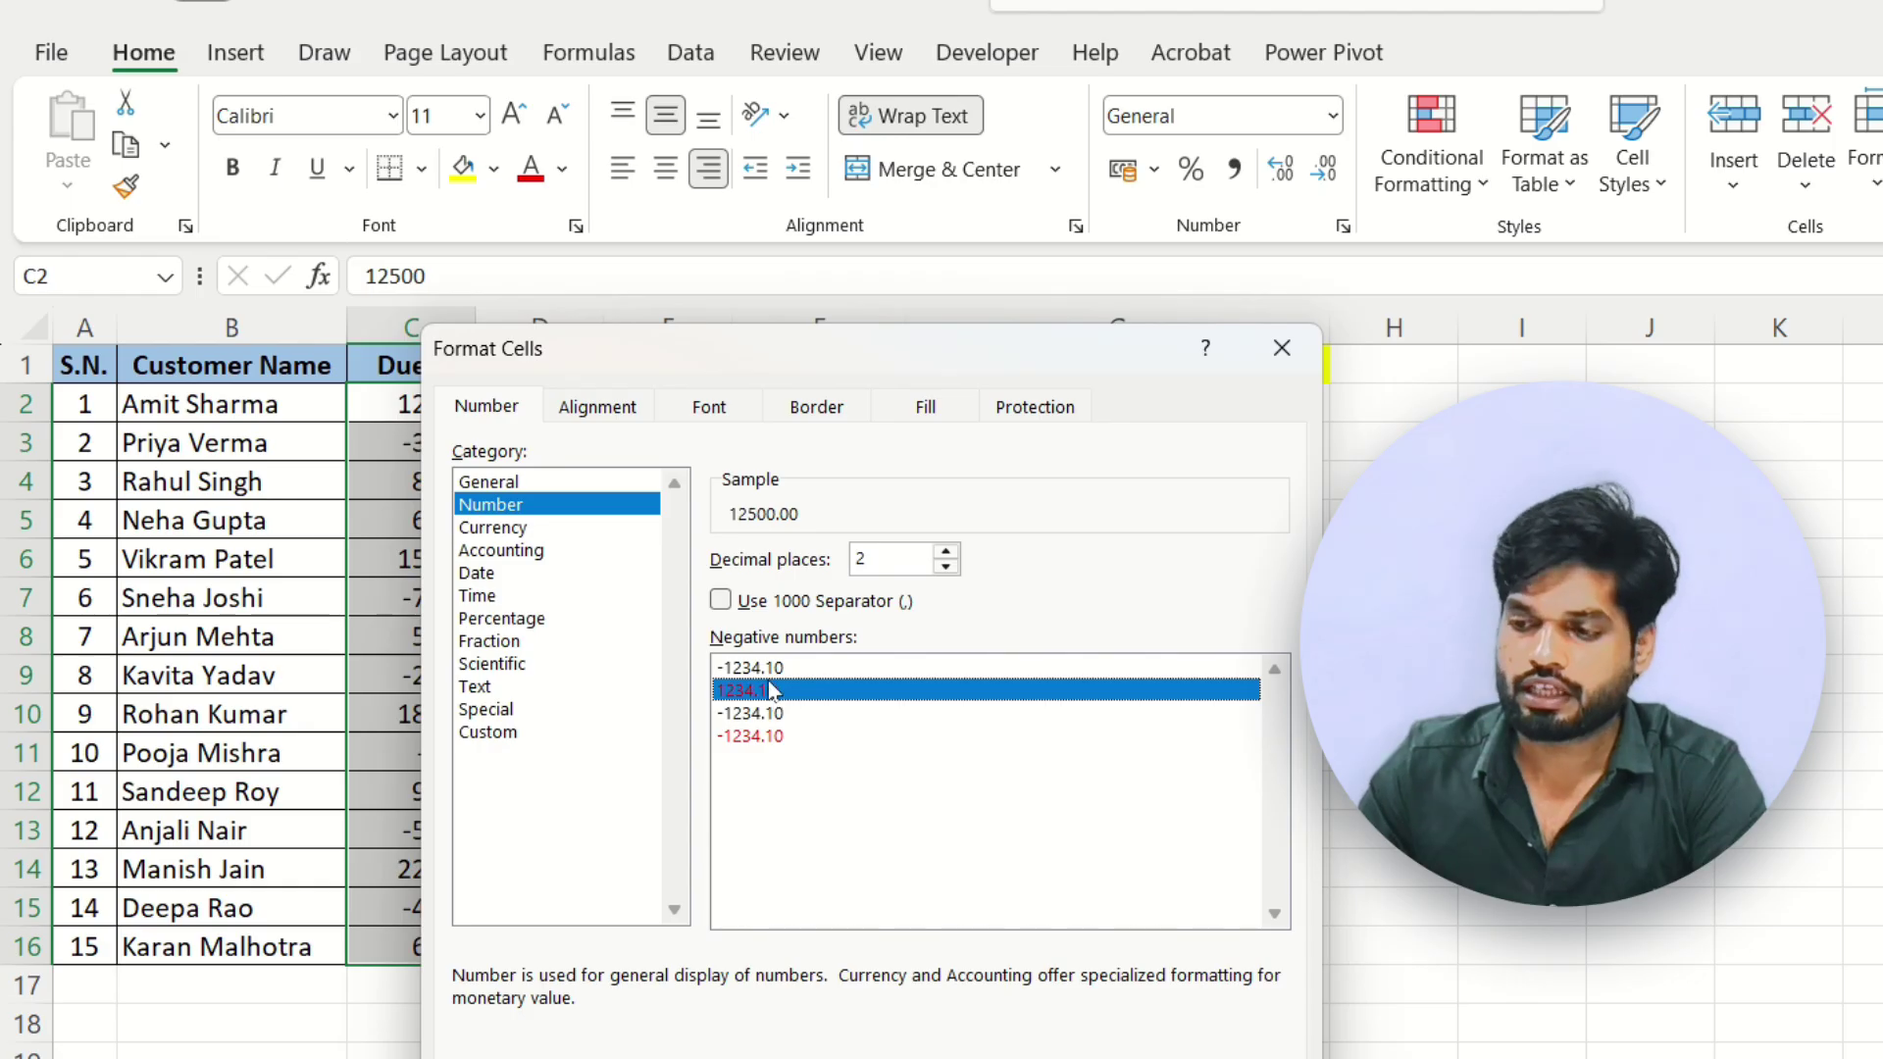
{"action": "left_click", "coordinate": [757, 737]}
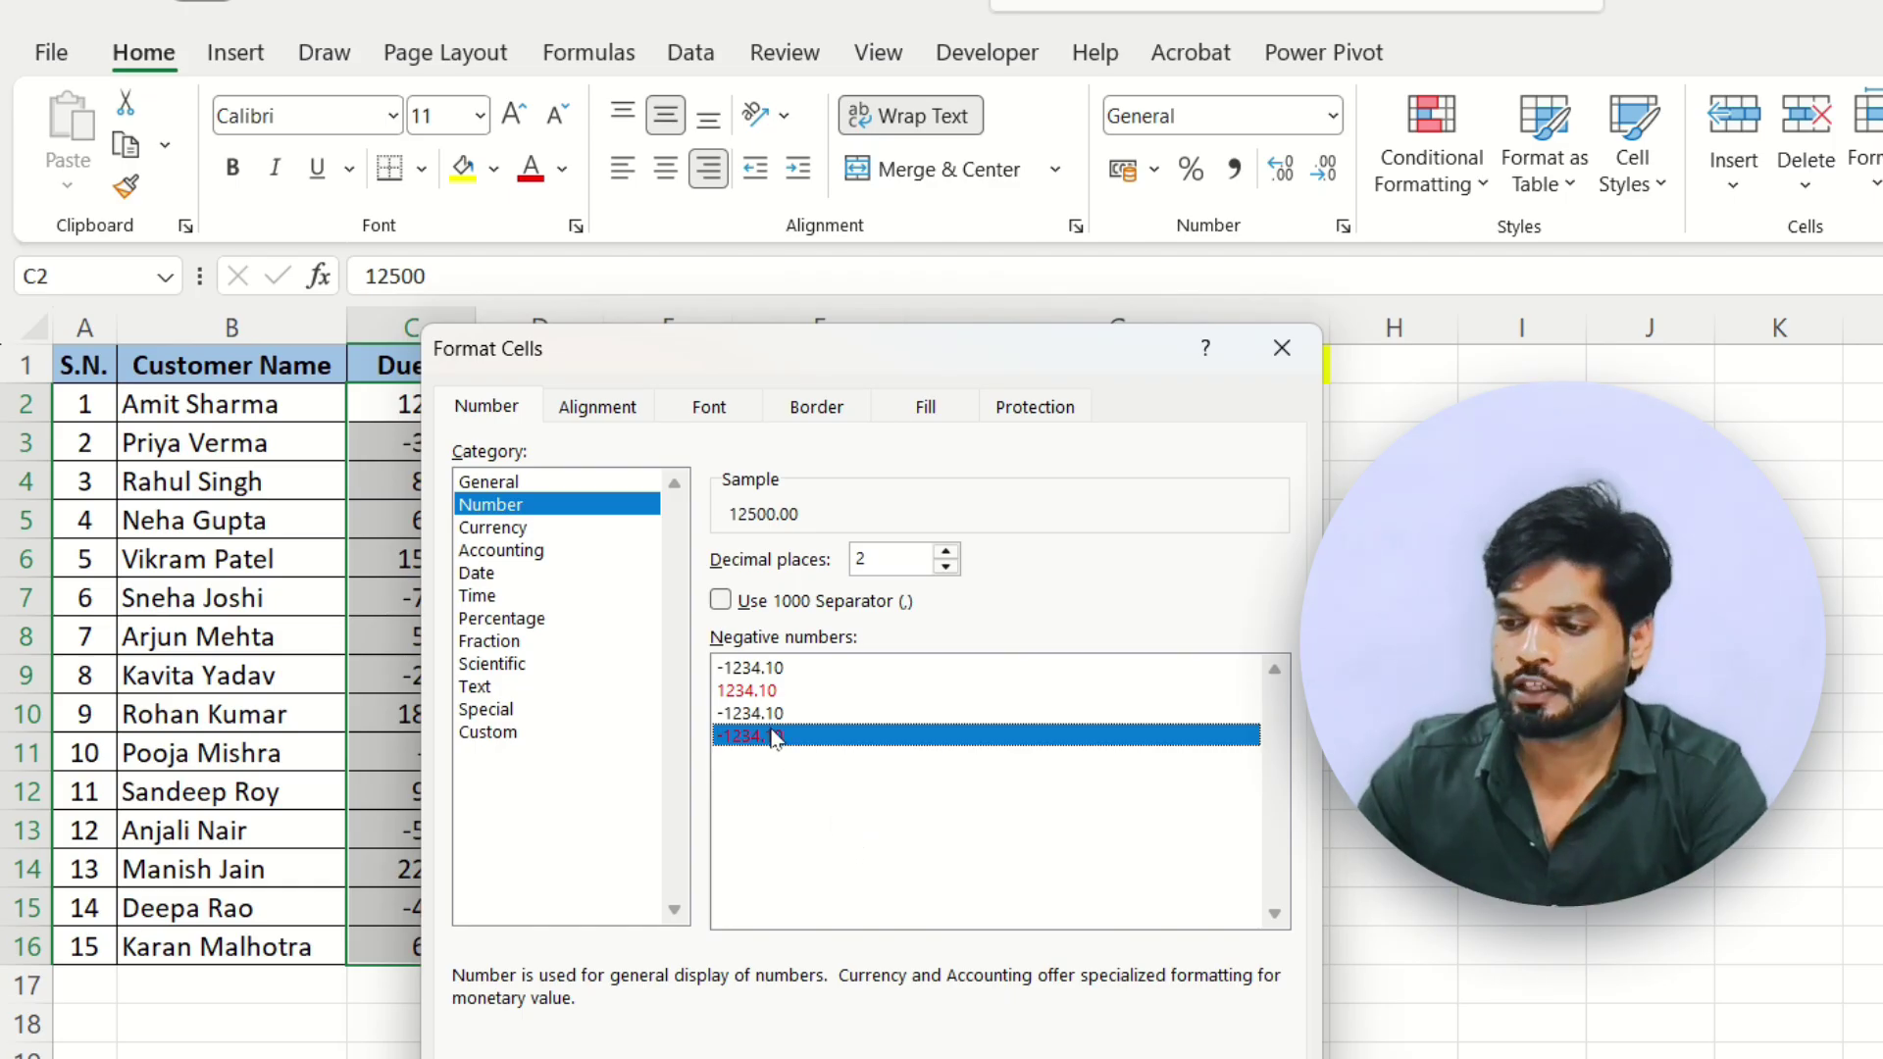
Step: Set the decimal places to 0, keep the red minus-sign style, and apply the format to the Due Bal values
{"action": "left_click", "coordinate": [947, 567]}
{"action": "left_click", "coordinate": [946, 567]}
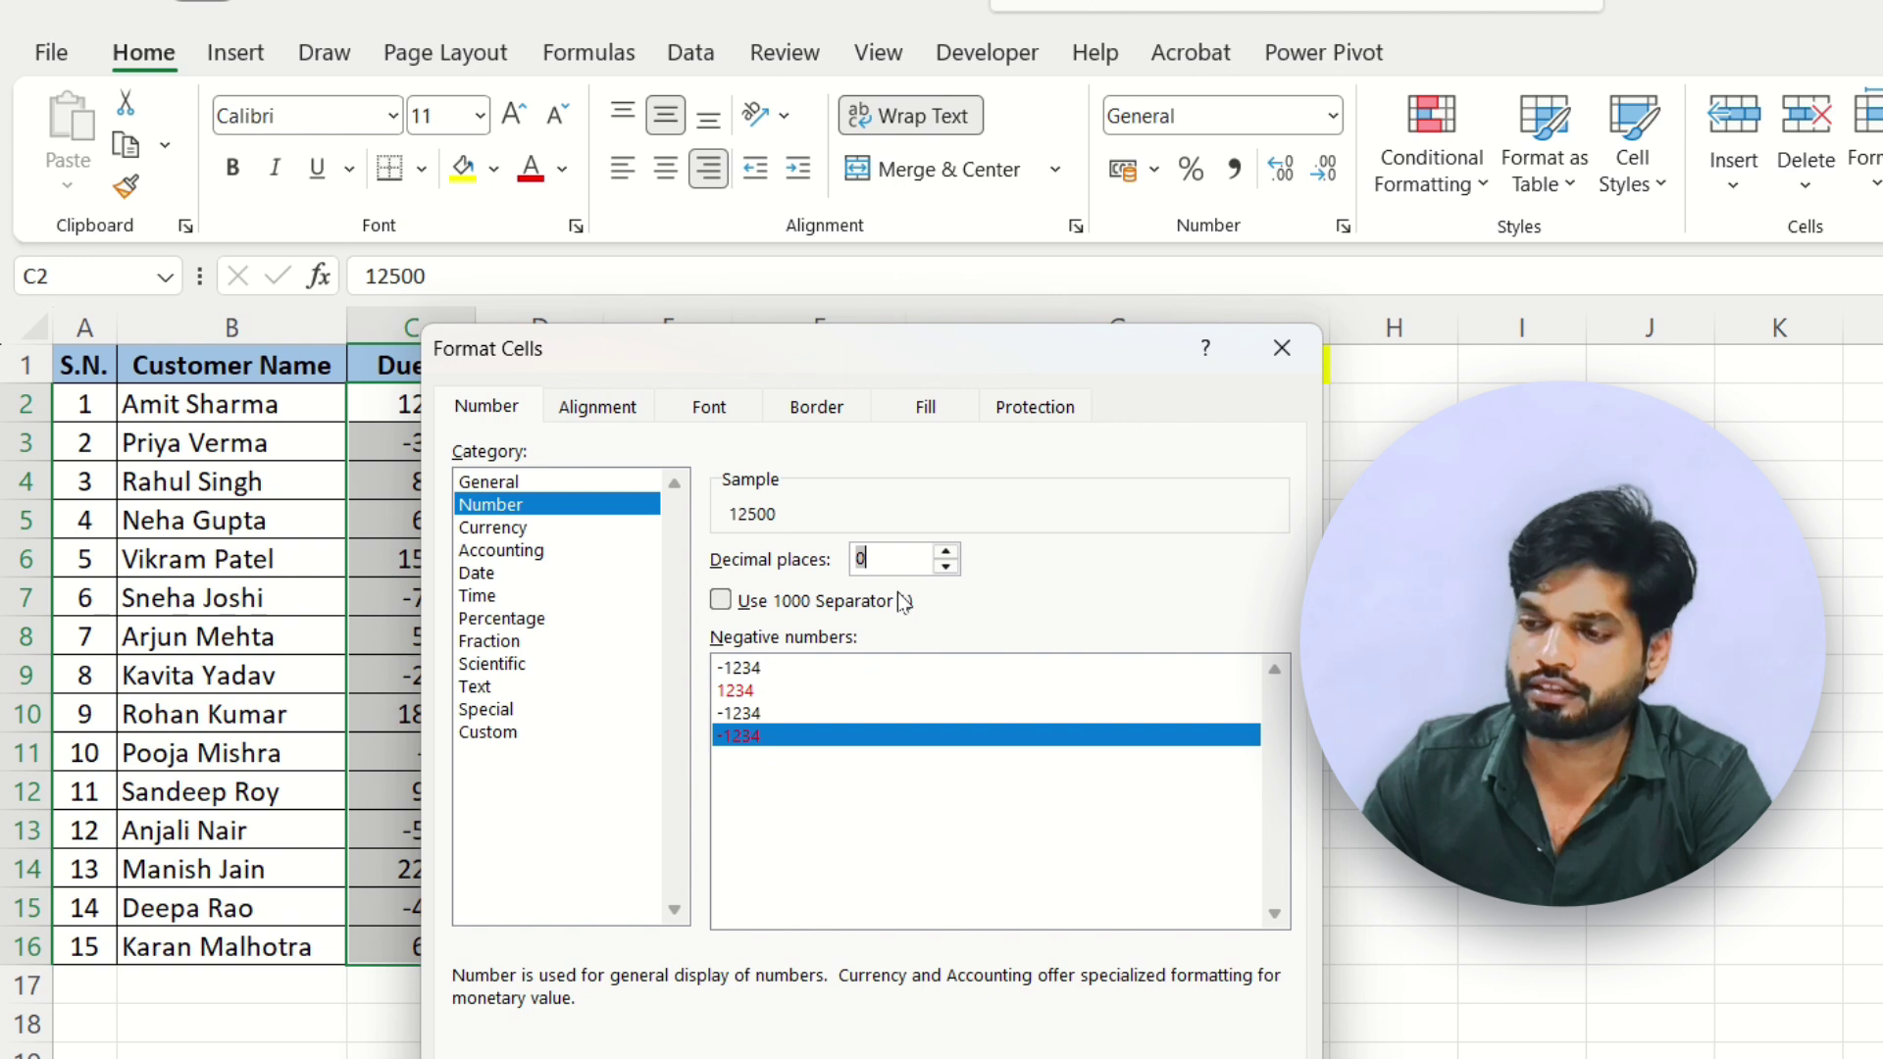
{"action": "left_click", "coordinate": [794, 720]}
{"action": "left_click", "coordinate": [796, 738]}
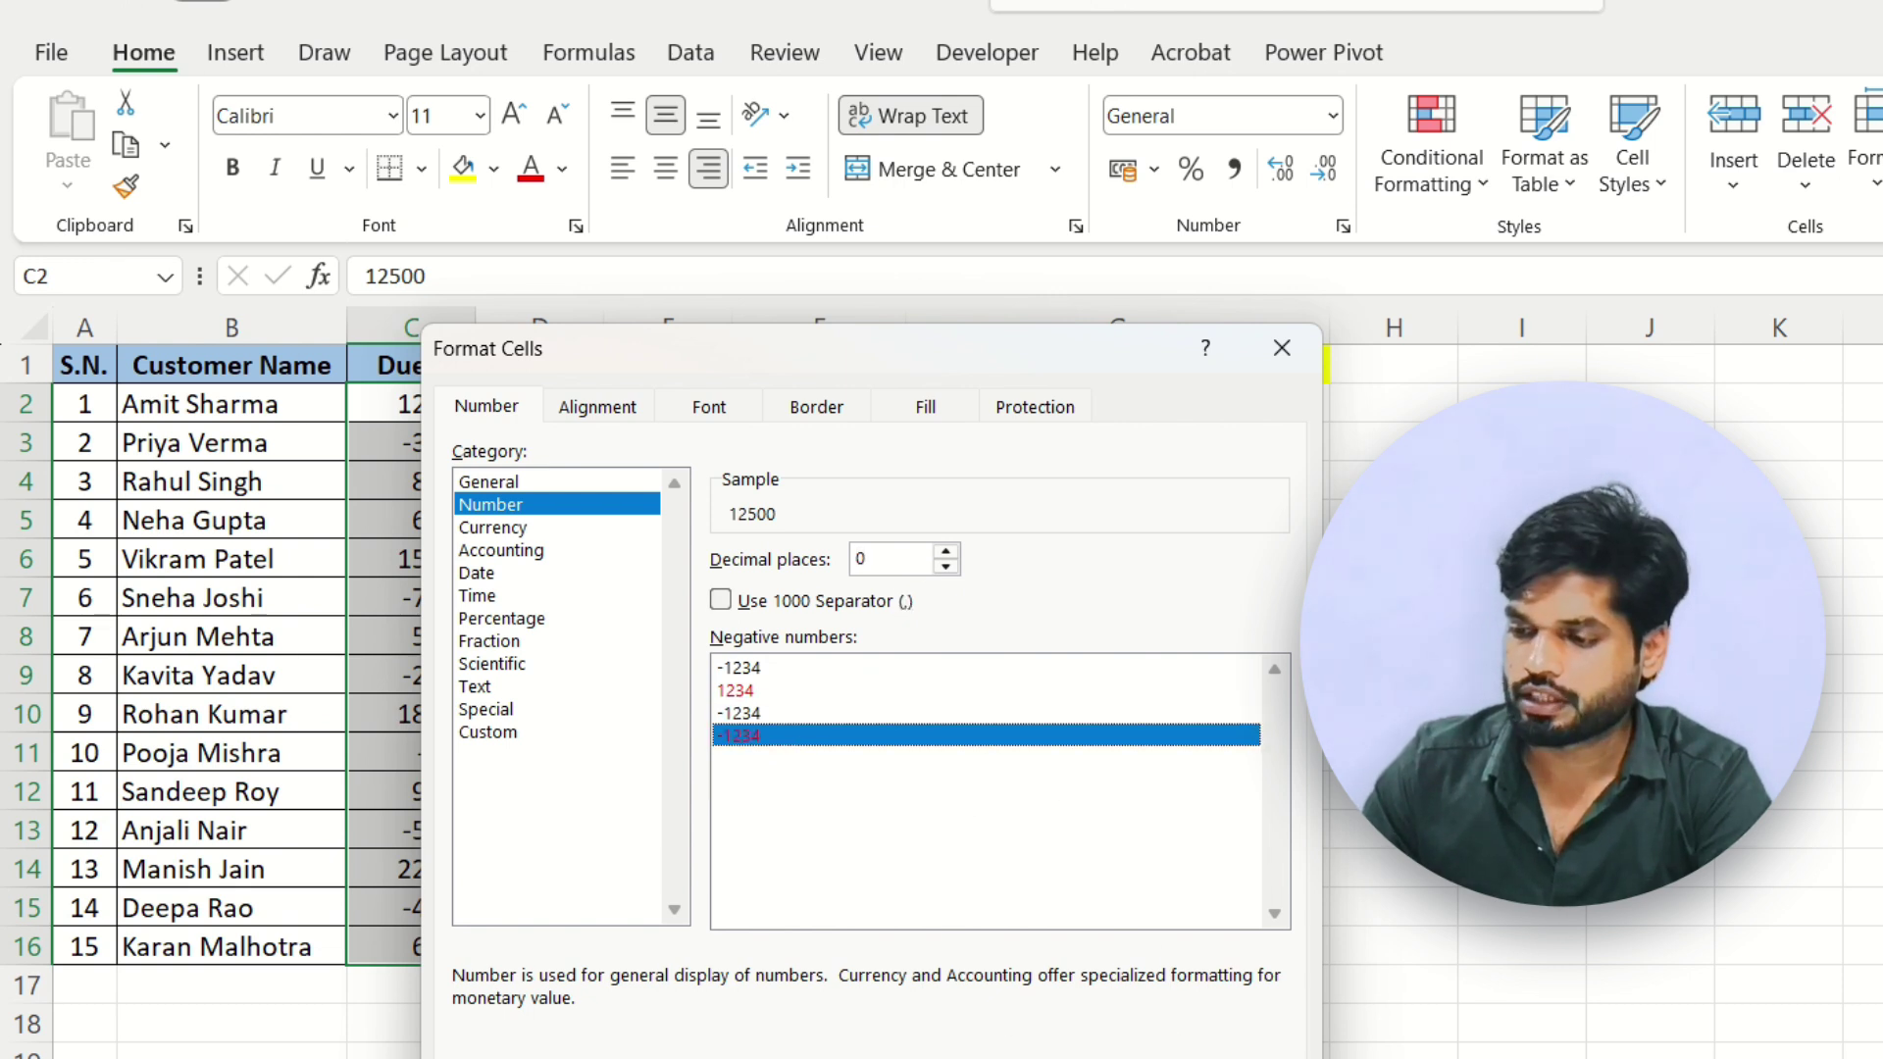
{"action": "key", "text": "Return"}
{"action": "left_click", "coordinate": [997, 940]}
{"action": "left_click", "coordinate": [971, 713]}
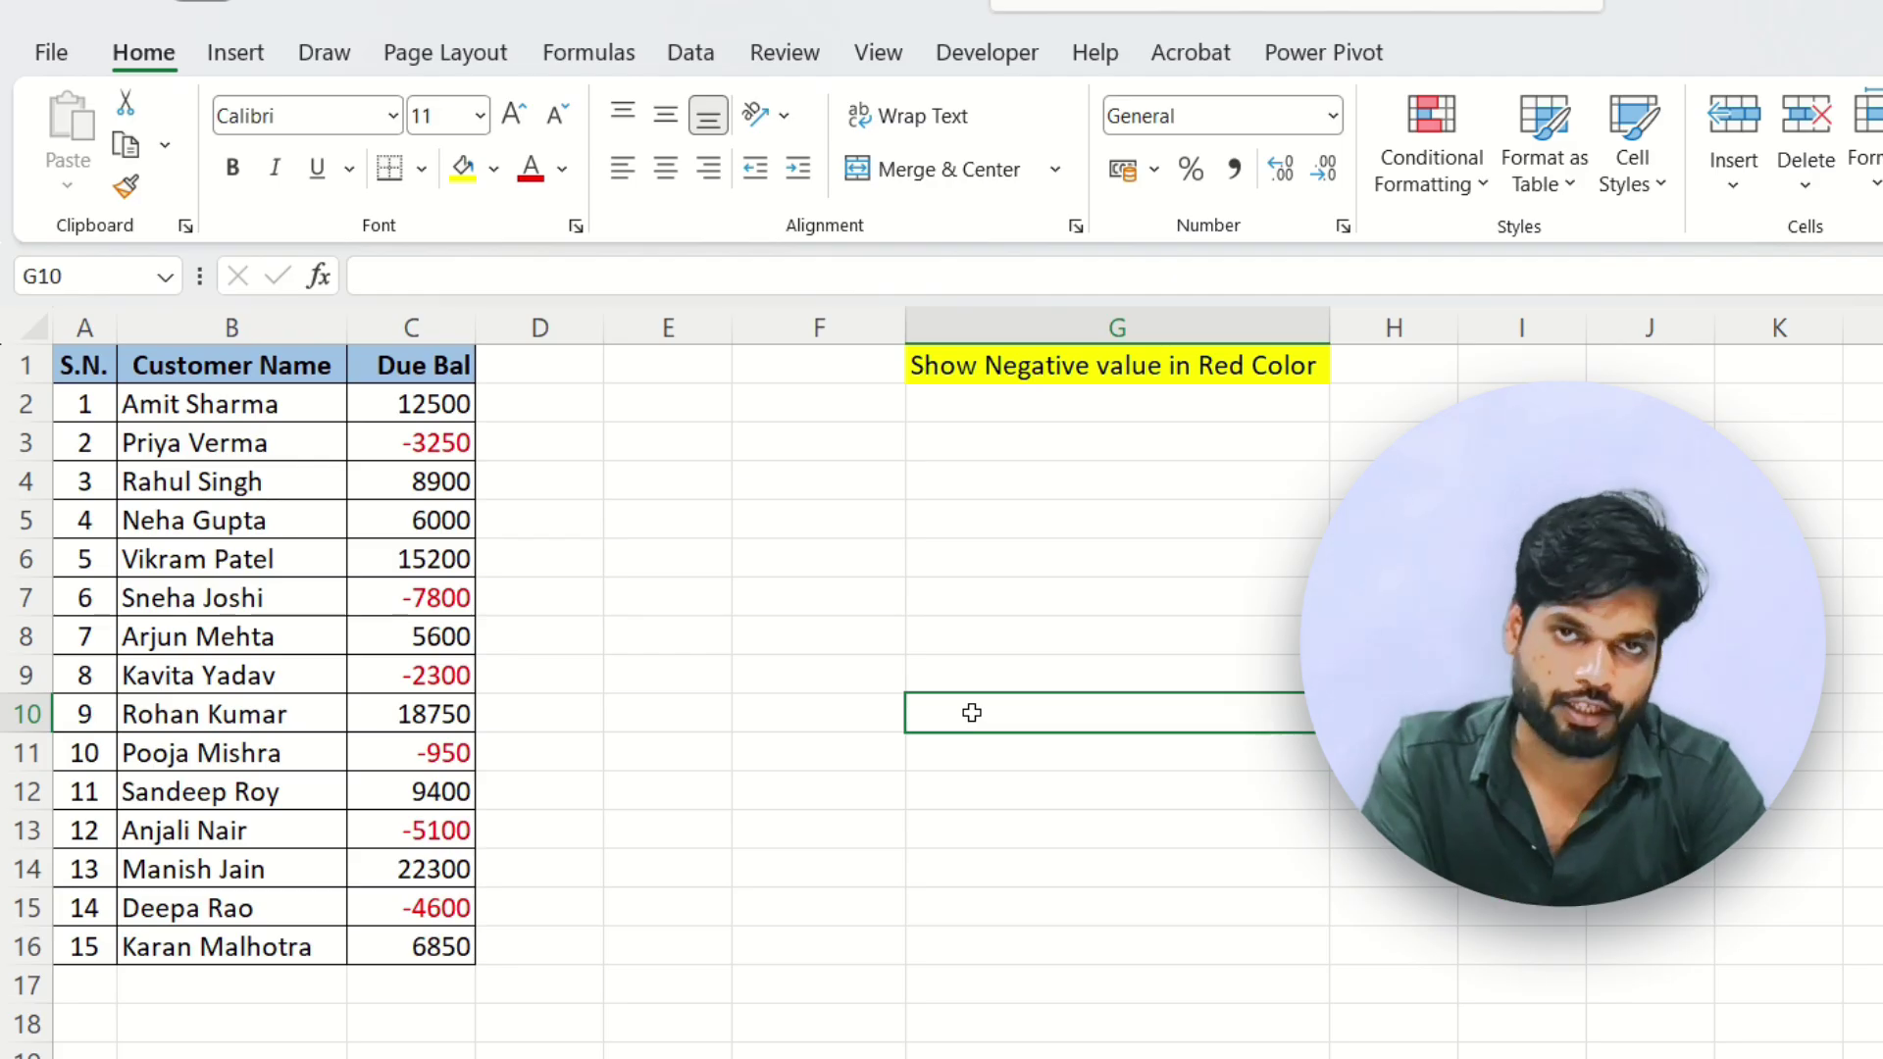
Step: Set the due balance in C7 to 5000
{"action": "left_click", "coordinate": [431, 636]}
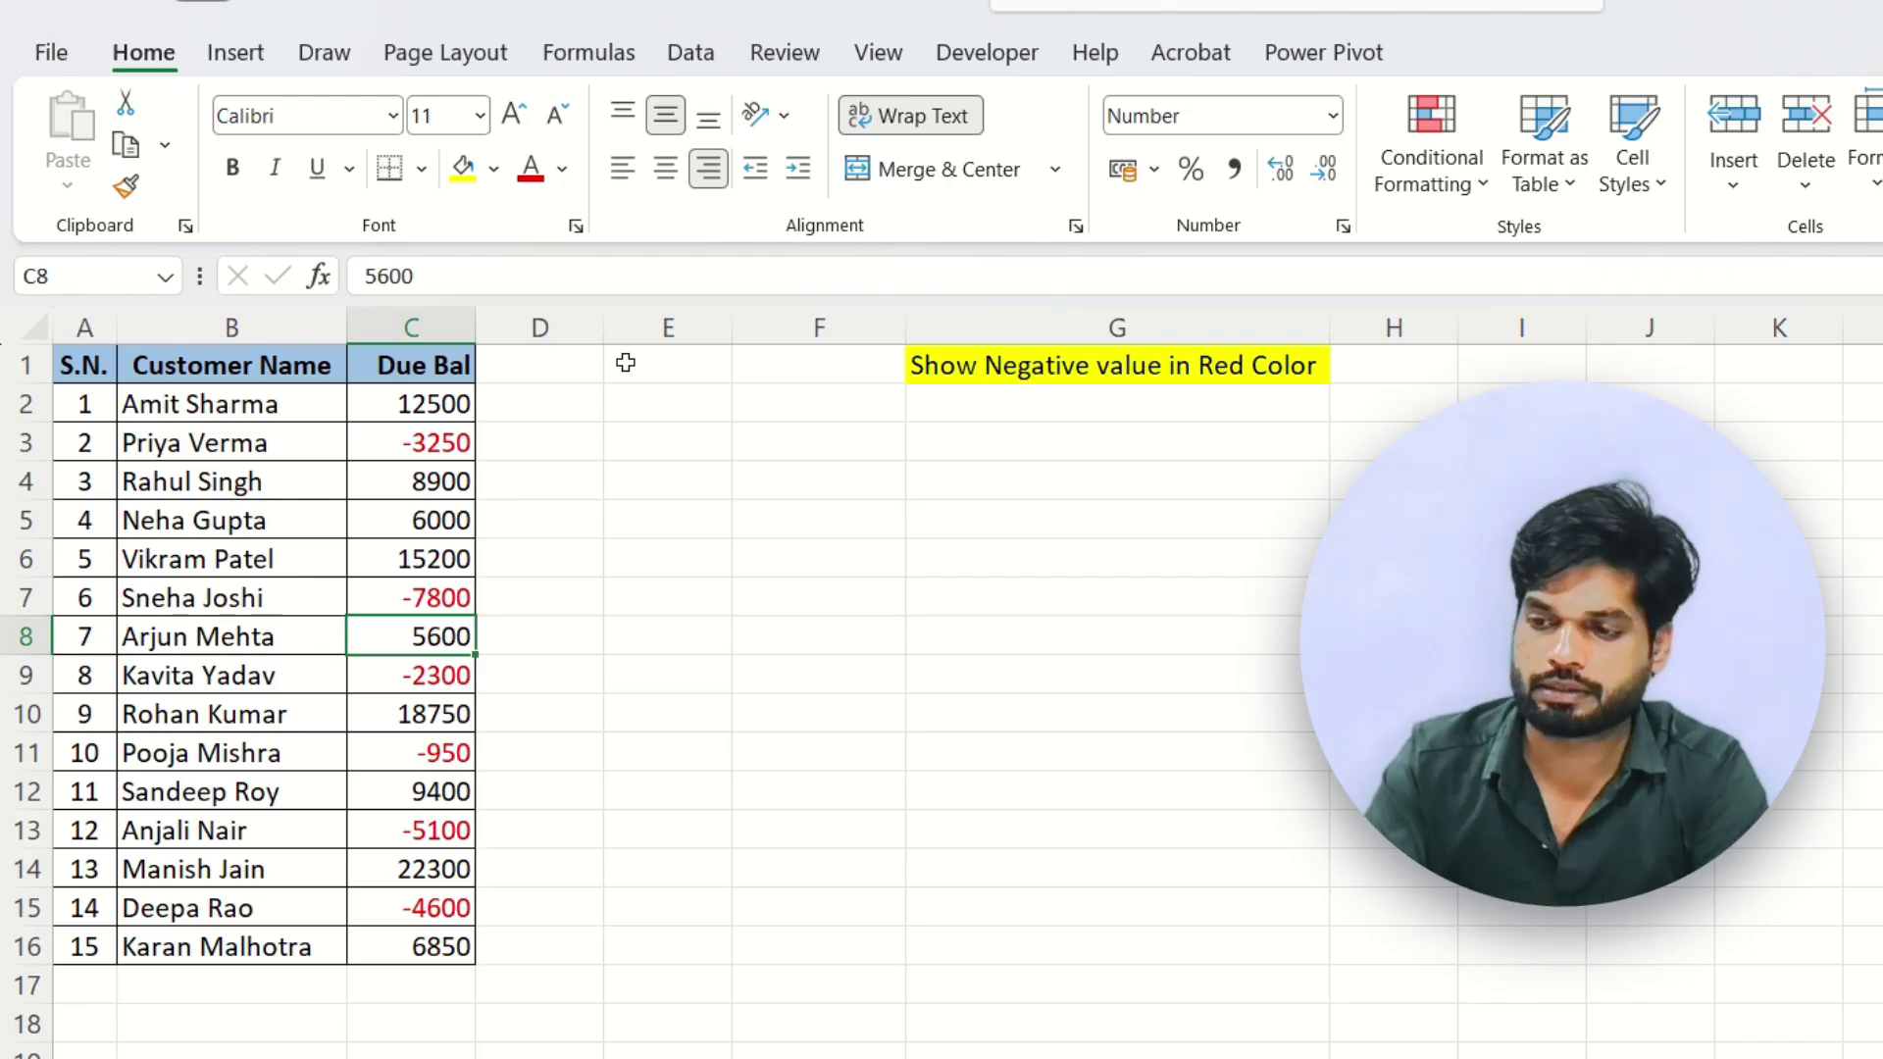
{"action": "left_click", "coordinate": [423, 606]}
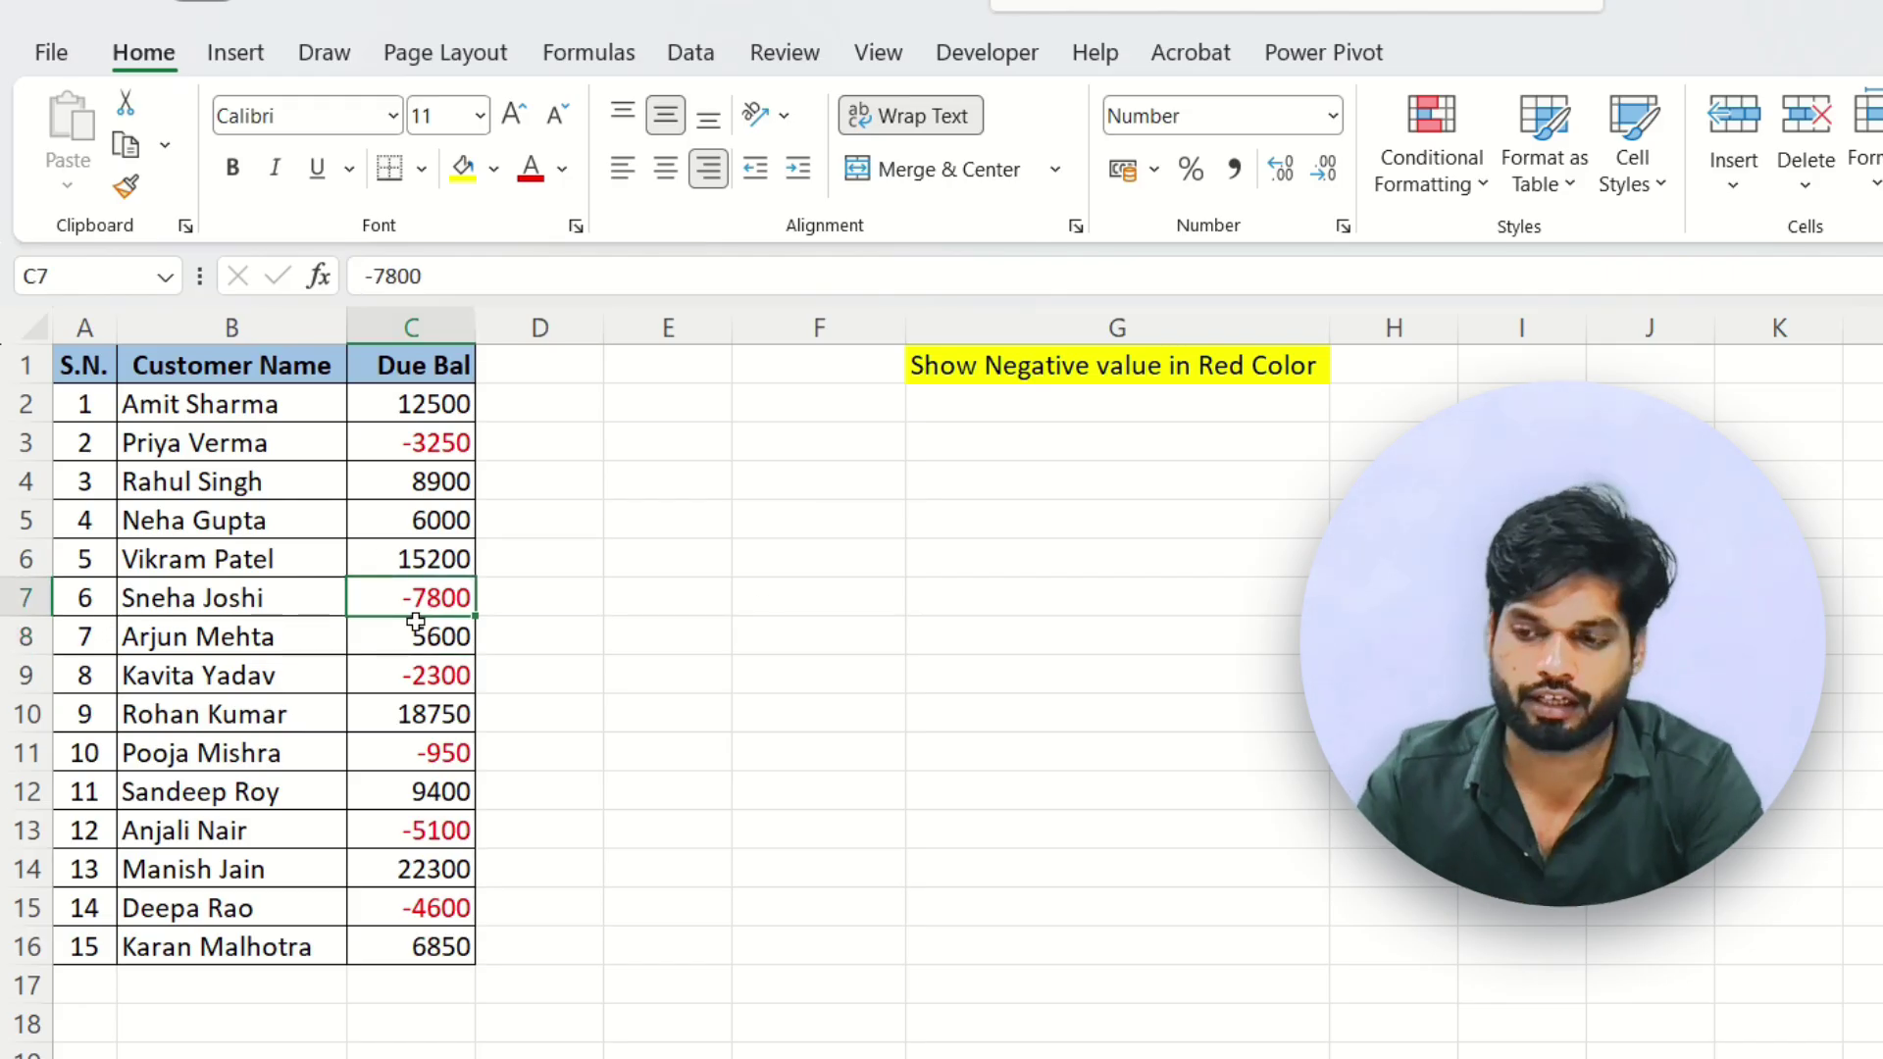
{"action": "type", "text": "5000"}
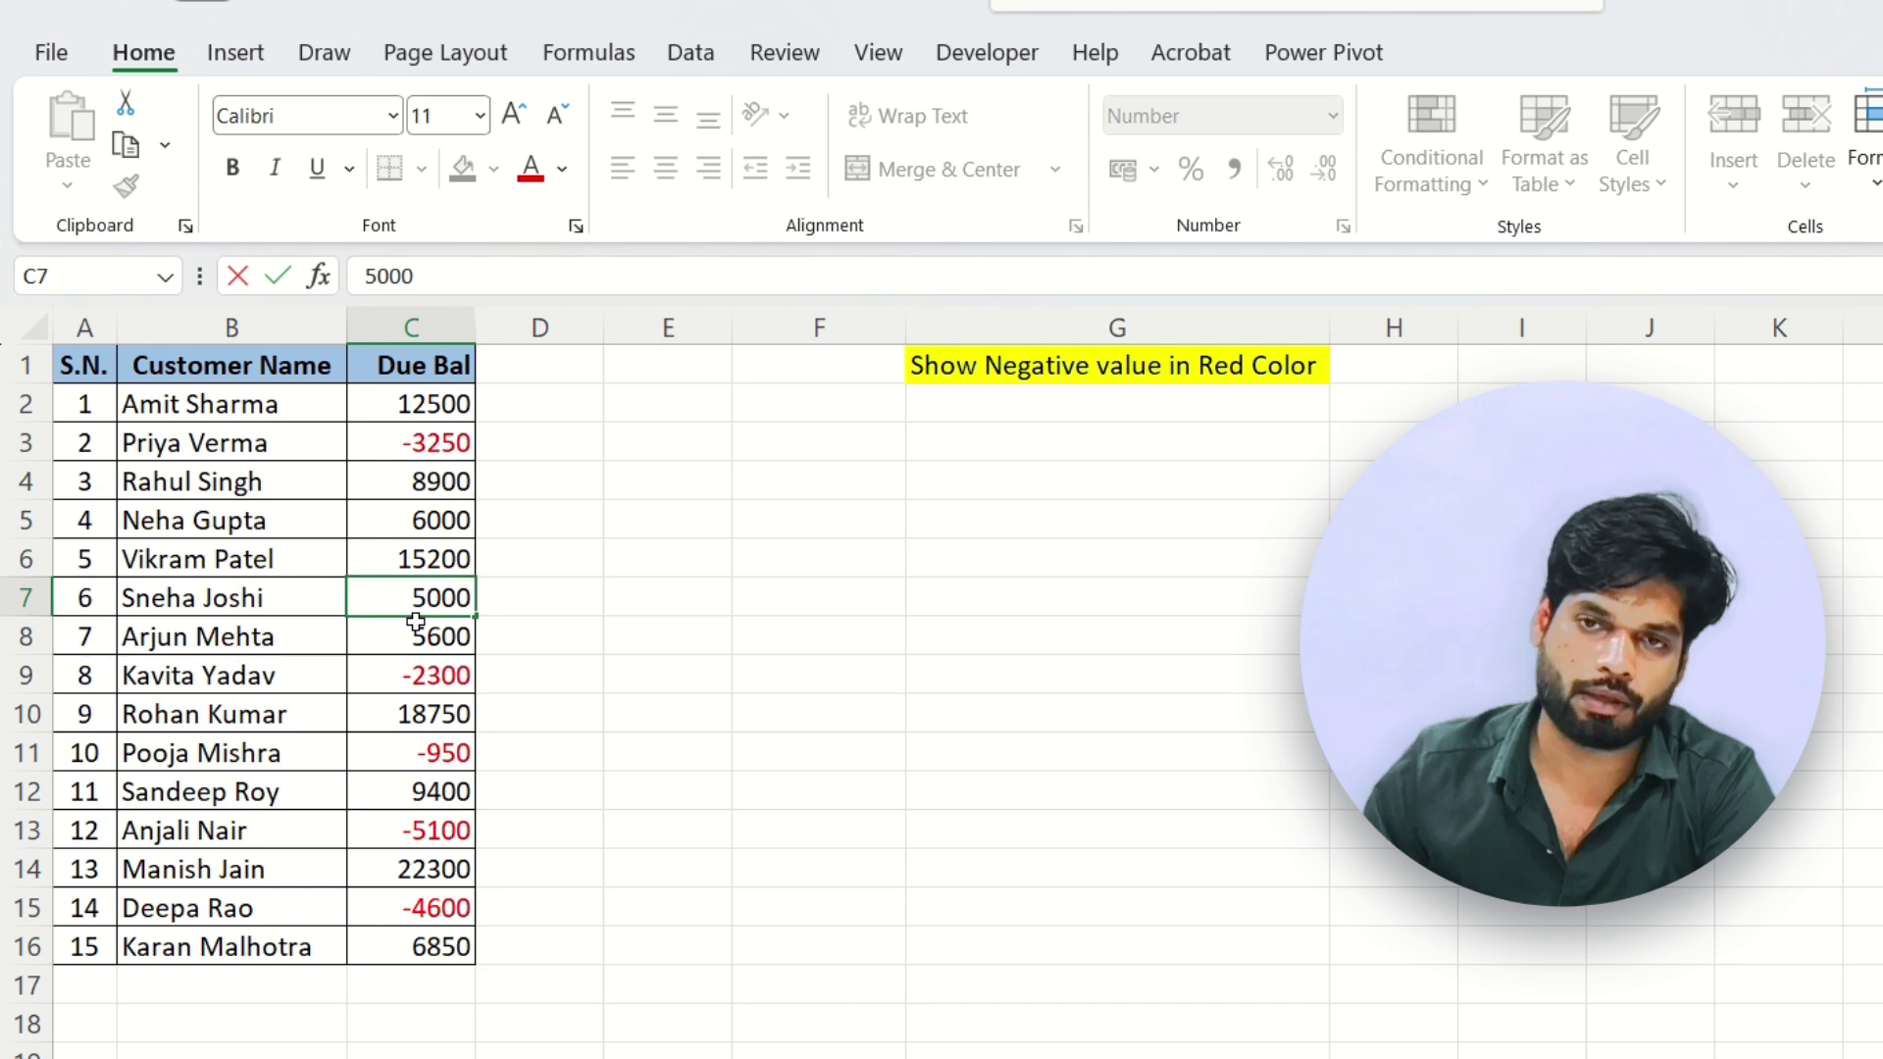
{"action": "key", "text": "Return"}
Step: Replace the due balance in C7 with the negative value -2
{"action": "left_click", "coordinate": [423, 601]}
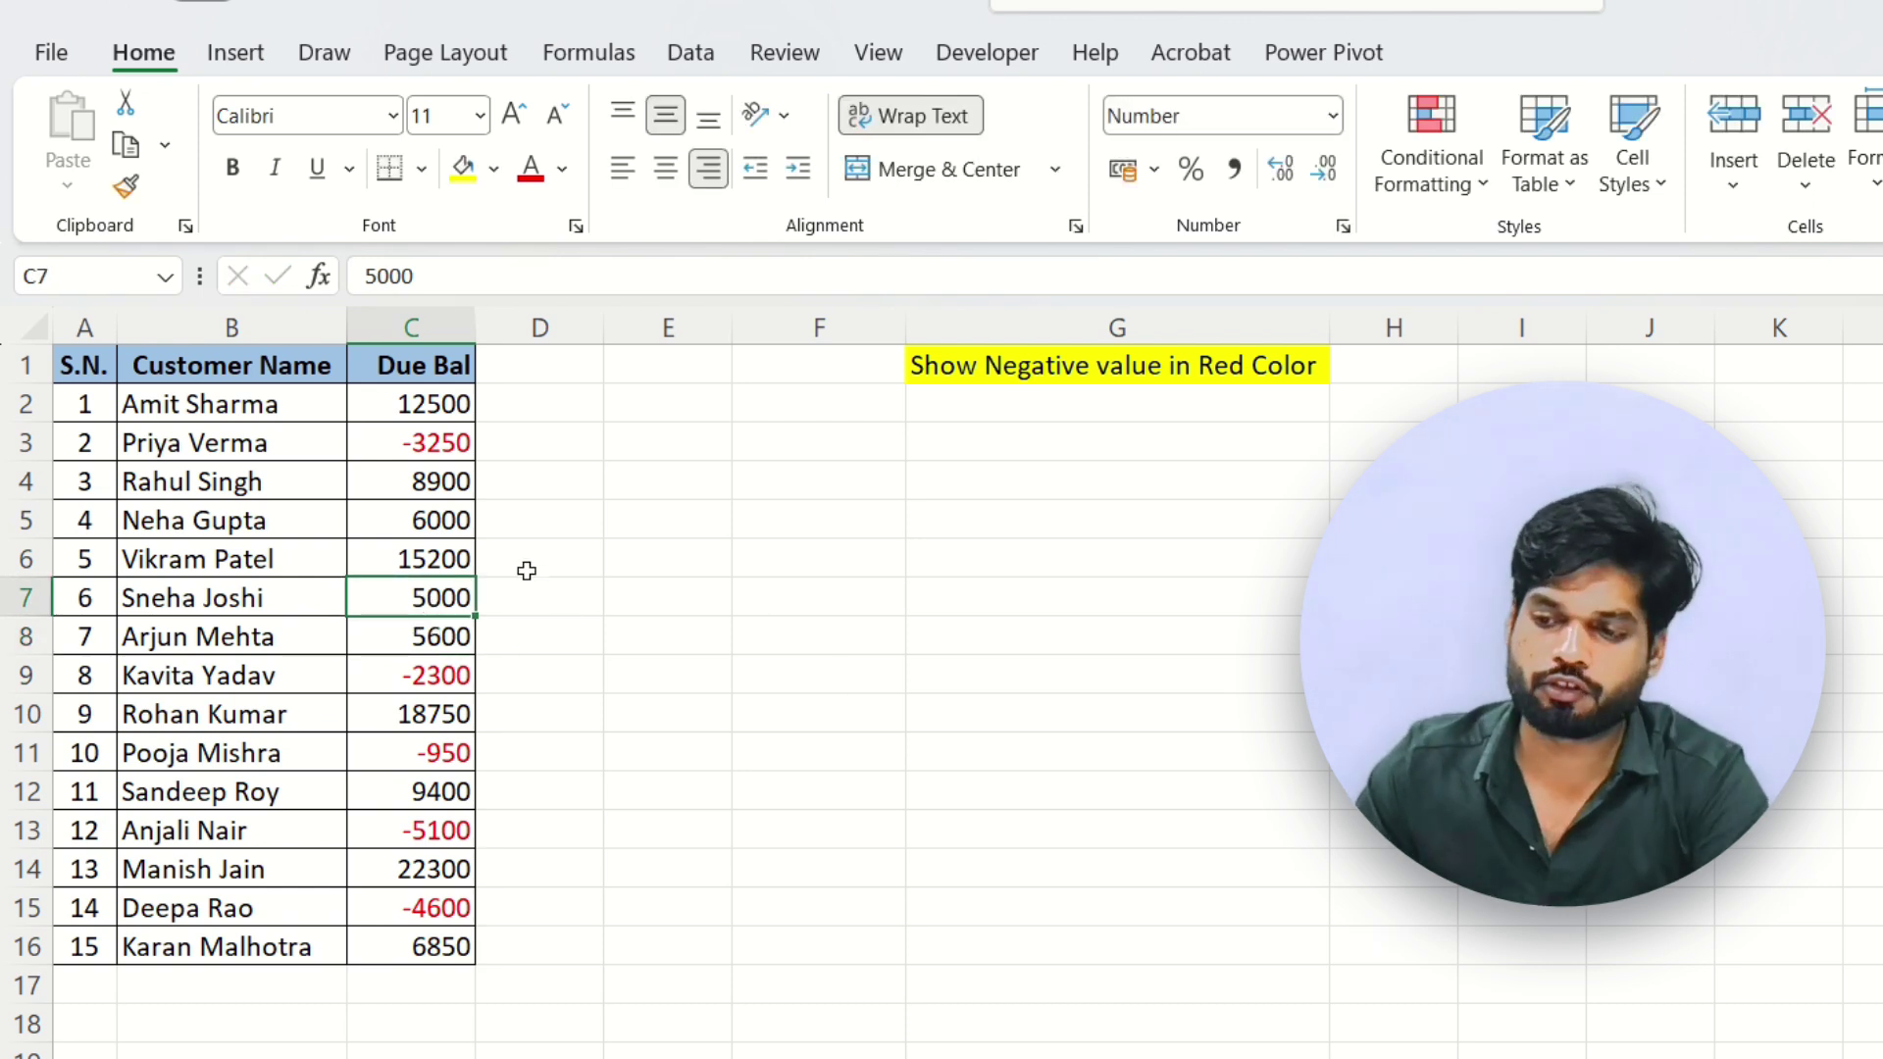
{"action": "type", "text": "-"}
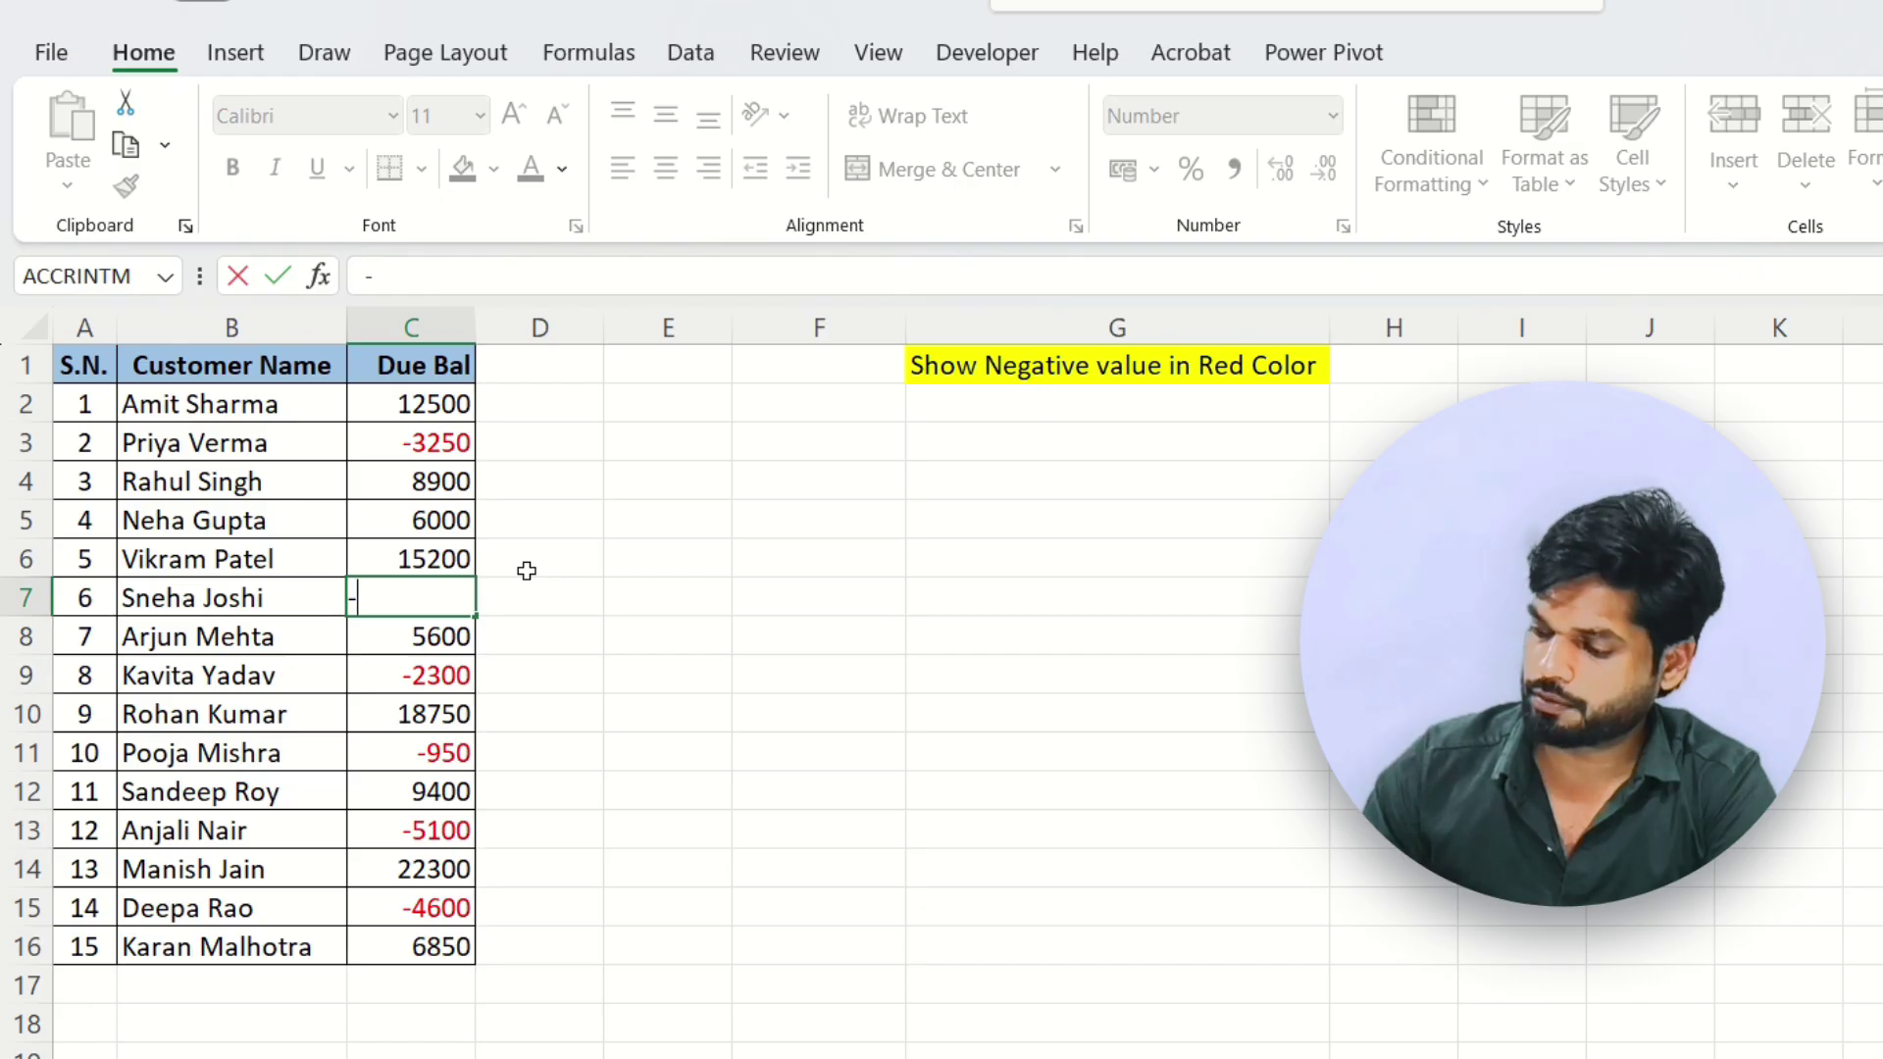
{"action": "type", "text": "2"}
{"action": "key", "text": "Return"}
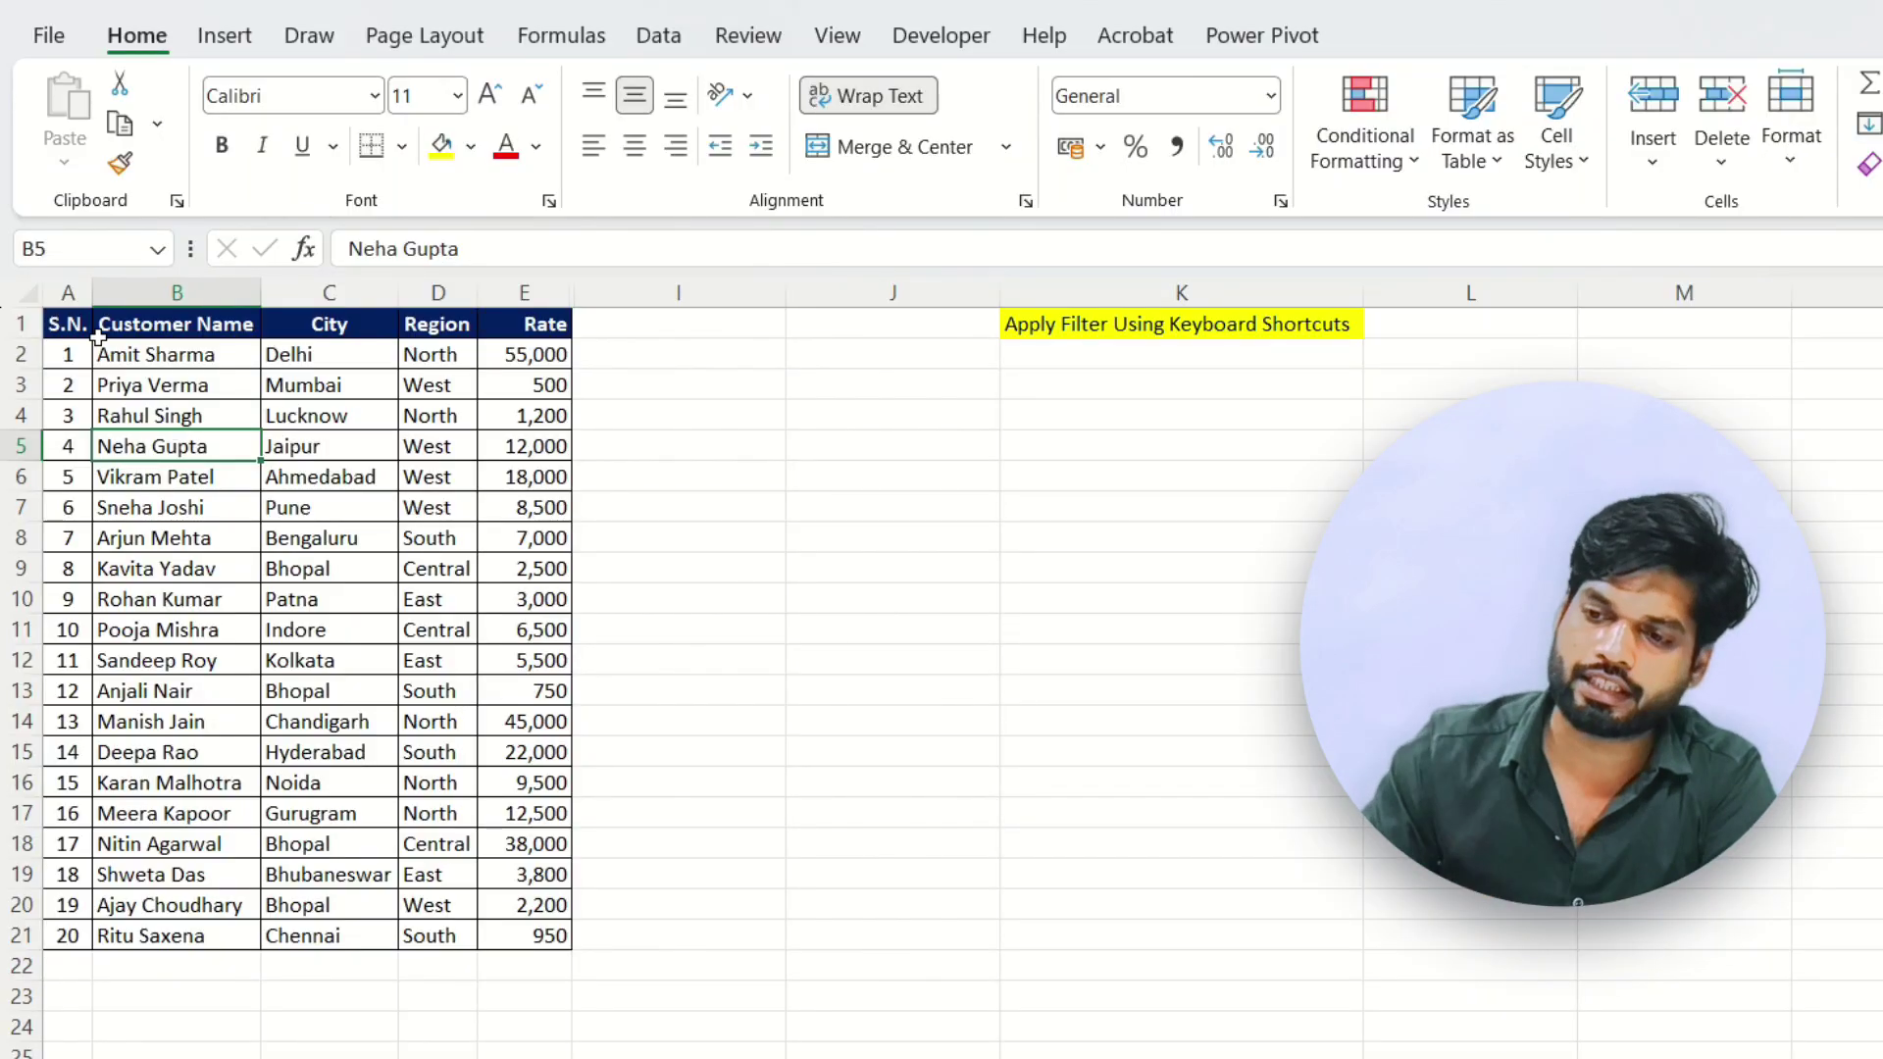
{"action": "left_click_drag", "start_coordinate": [61, 324], "coordinate": [535, 932]}
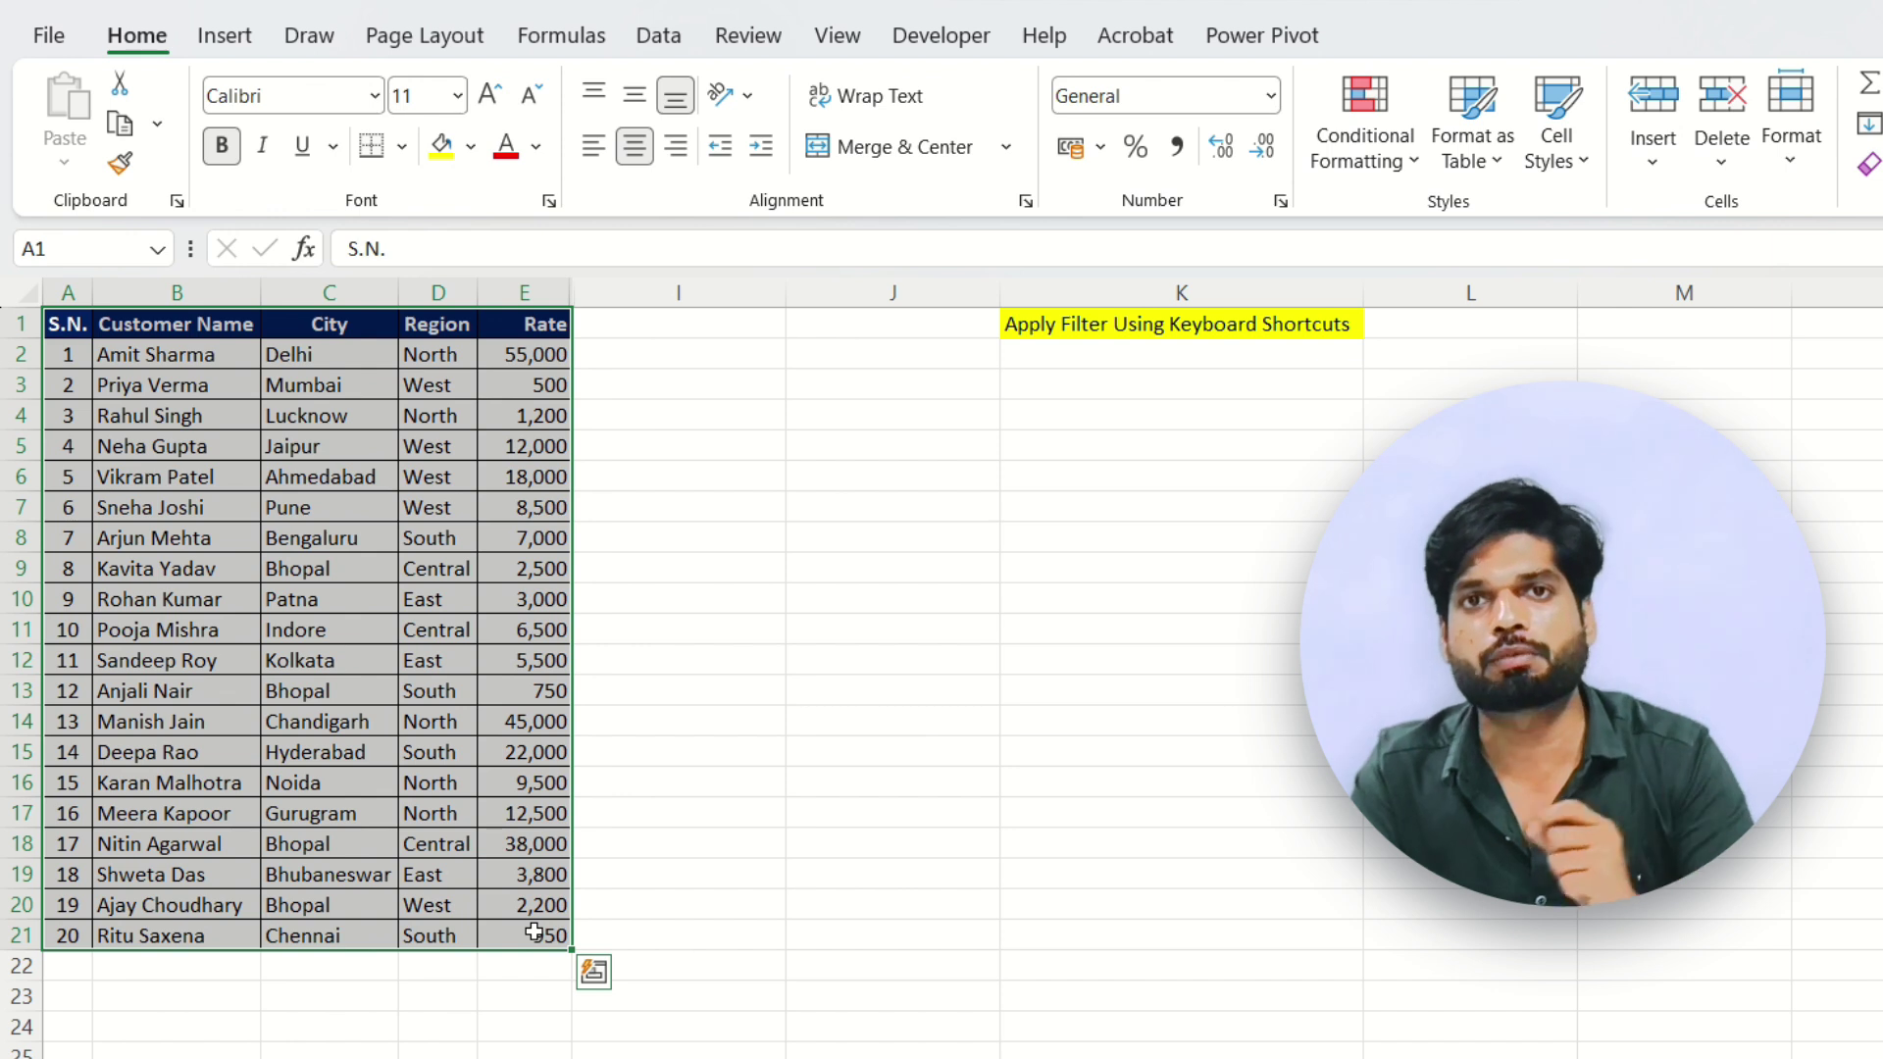
{"action": "left_click", "coordinate": [191, 593]}
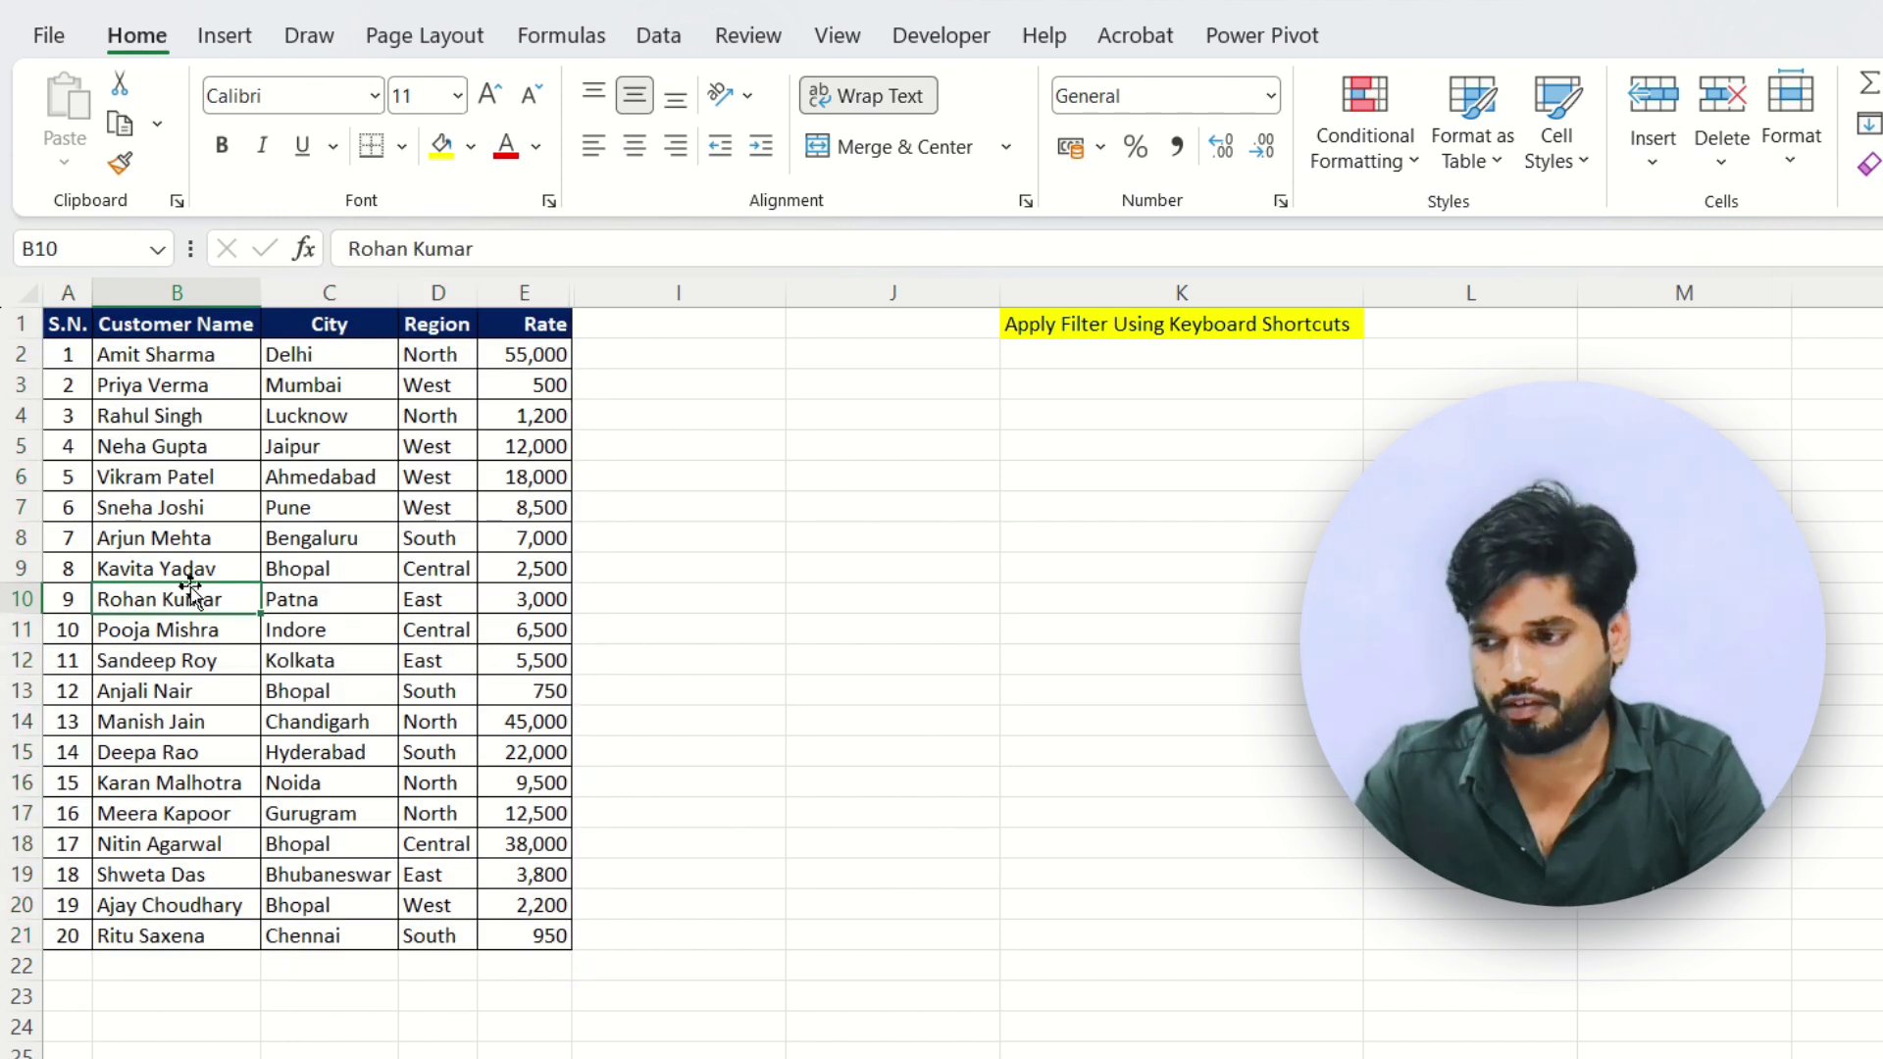
{"action": "left_click", "coordinate": [1032, 335]}
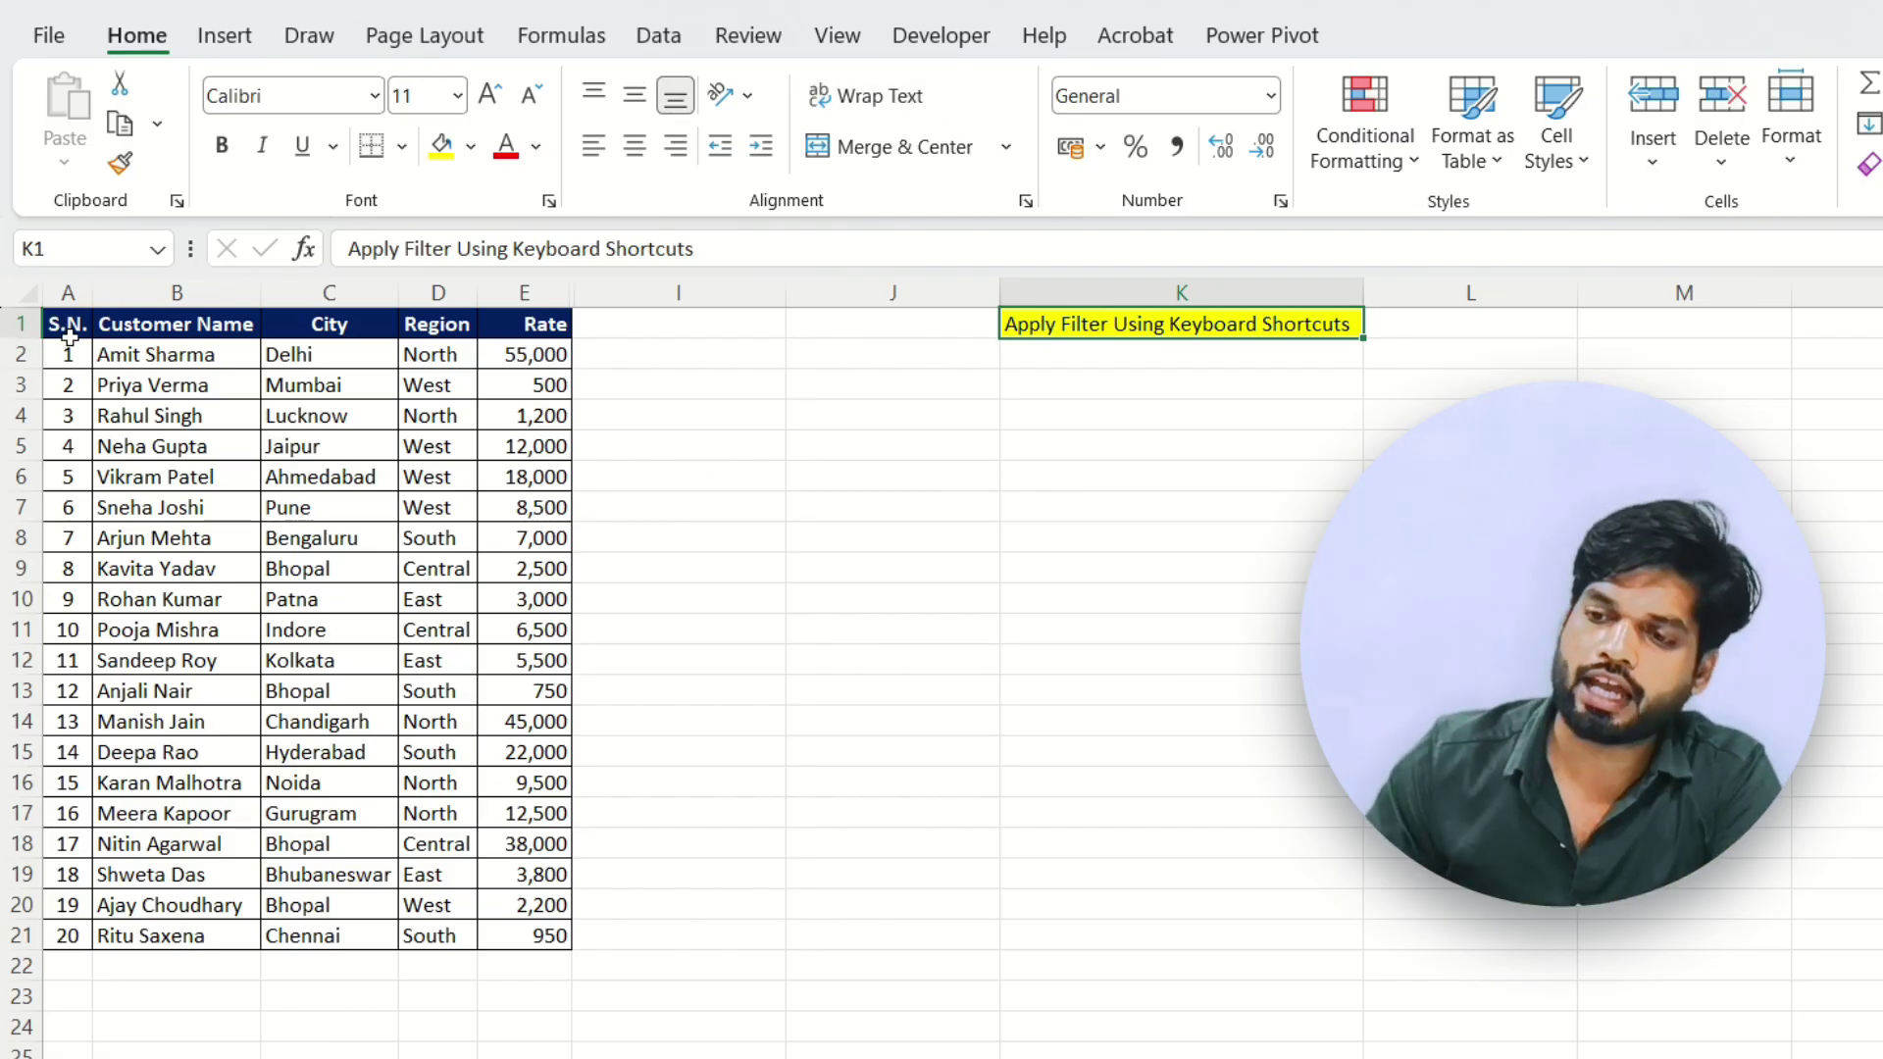
{"action": "left_click_drag", "start_coordinate": [65, 328], "coordinate": [535, 946]}
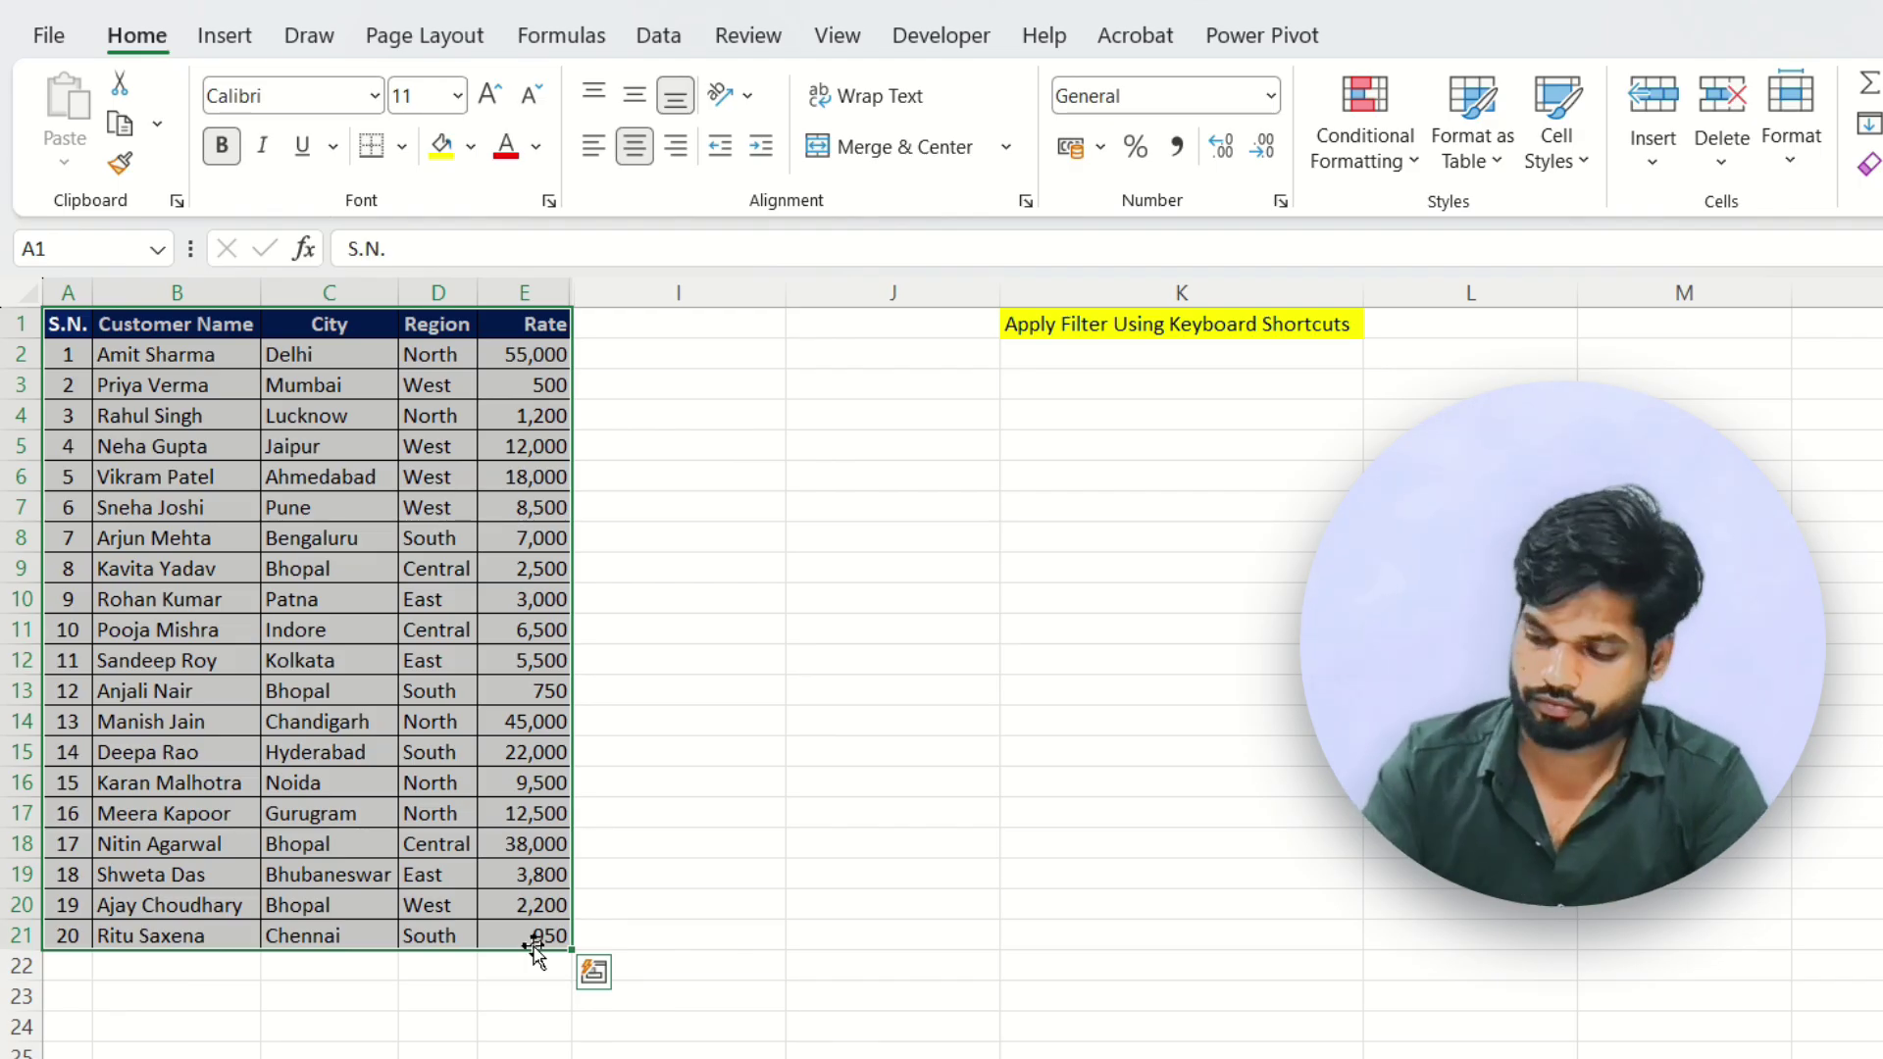
{"action": "key", "text": "ctrl+Home"}
{"action": "key", "text": "Down"}
{"action": "key", "text": "Down"}
{"action": "key", "text": "Down"}
{"action": "key", "text": "Down"}
{"action": "key", "text": "Up"}
{"action": "key", "text": "Up"}
{"action": "key", "text": "Up"}
{"action": "key", "text": "Up"}
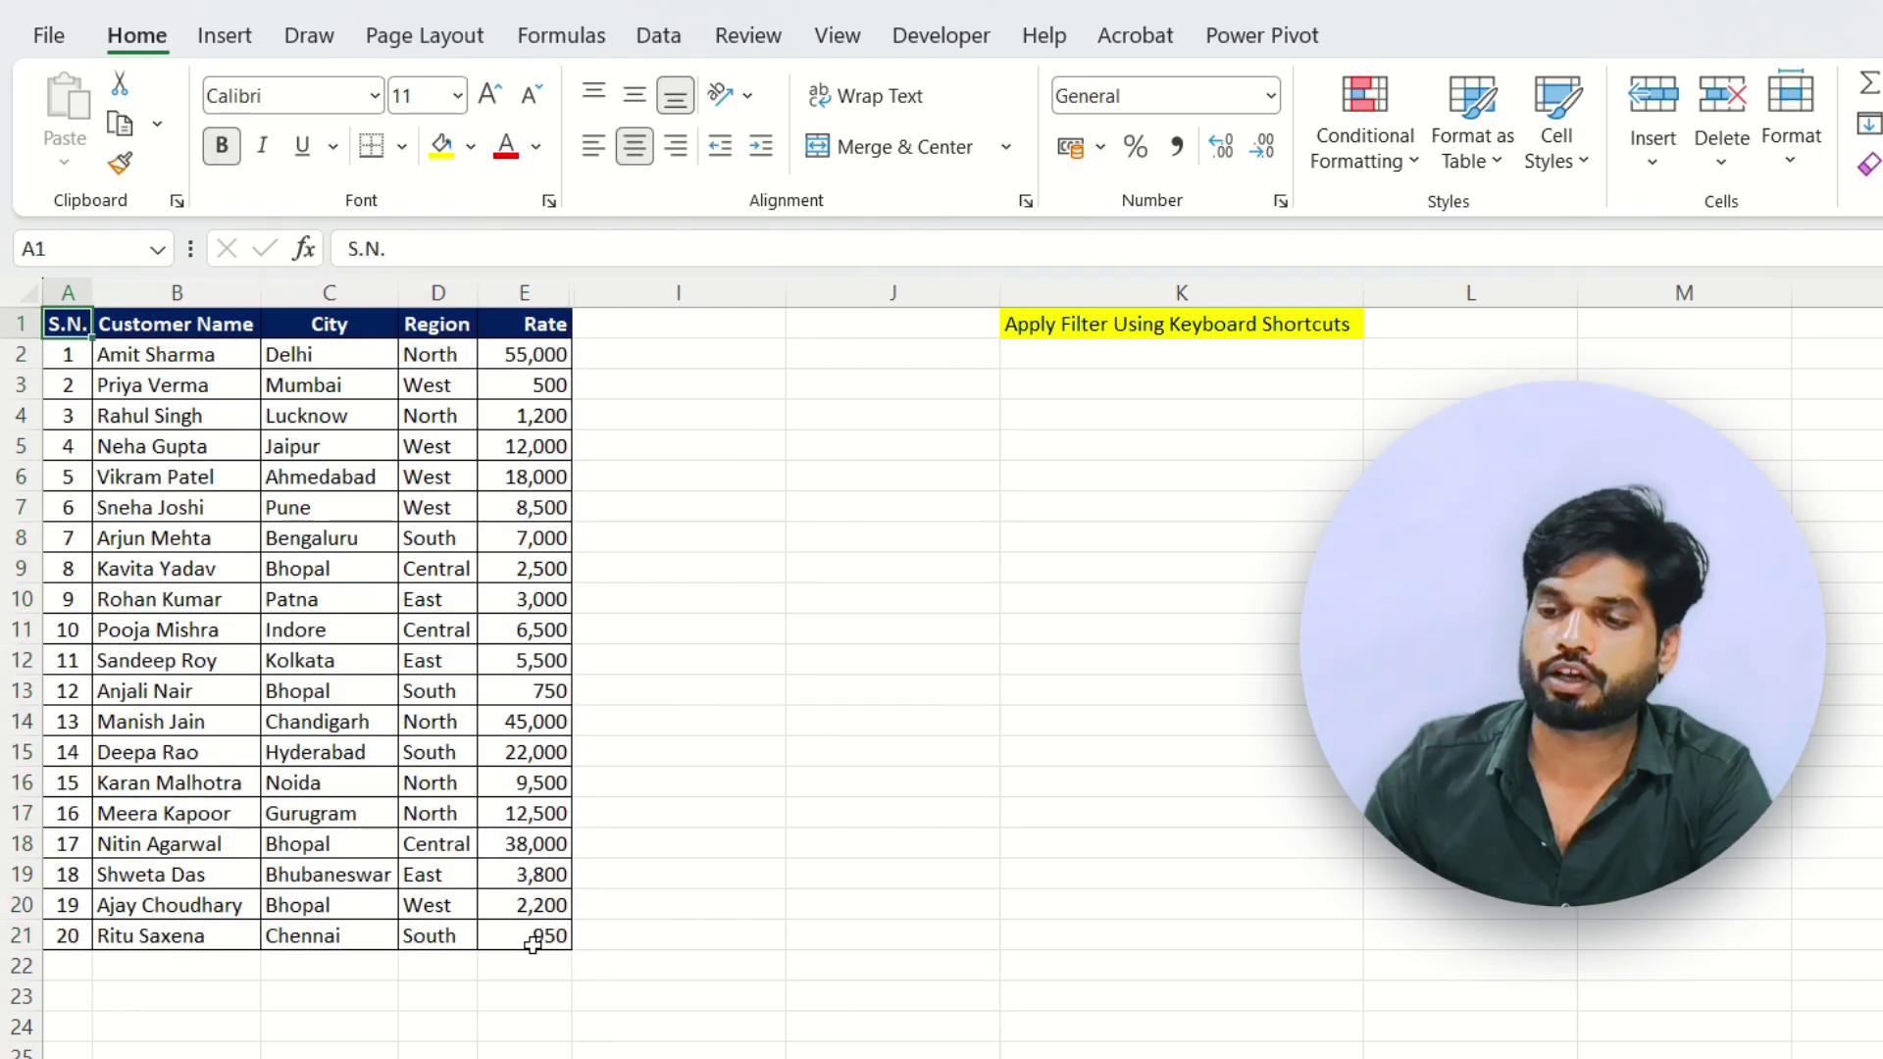
{"action": "key", "text": "Right"}
Step: Turn on filtering for the customer table, starting from cell B2
{"action": "left_click", "coordinate": [100, 359]}
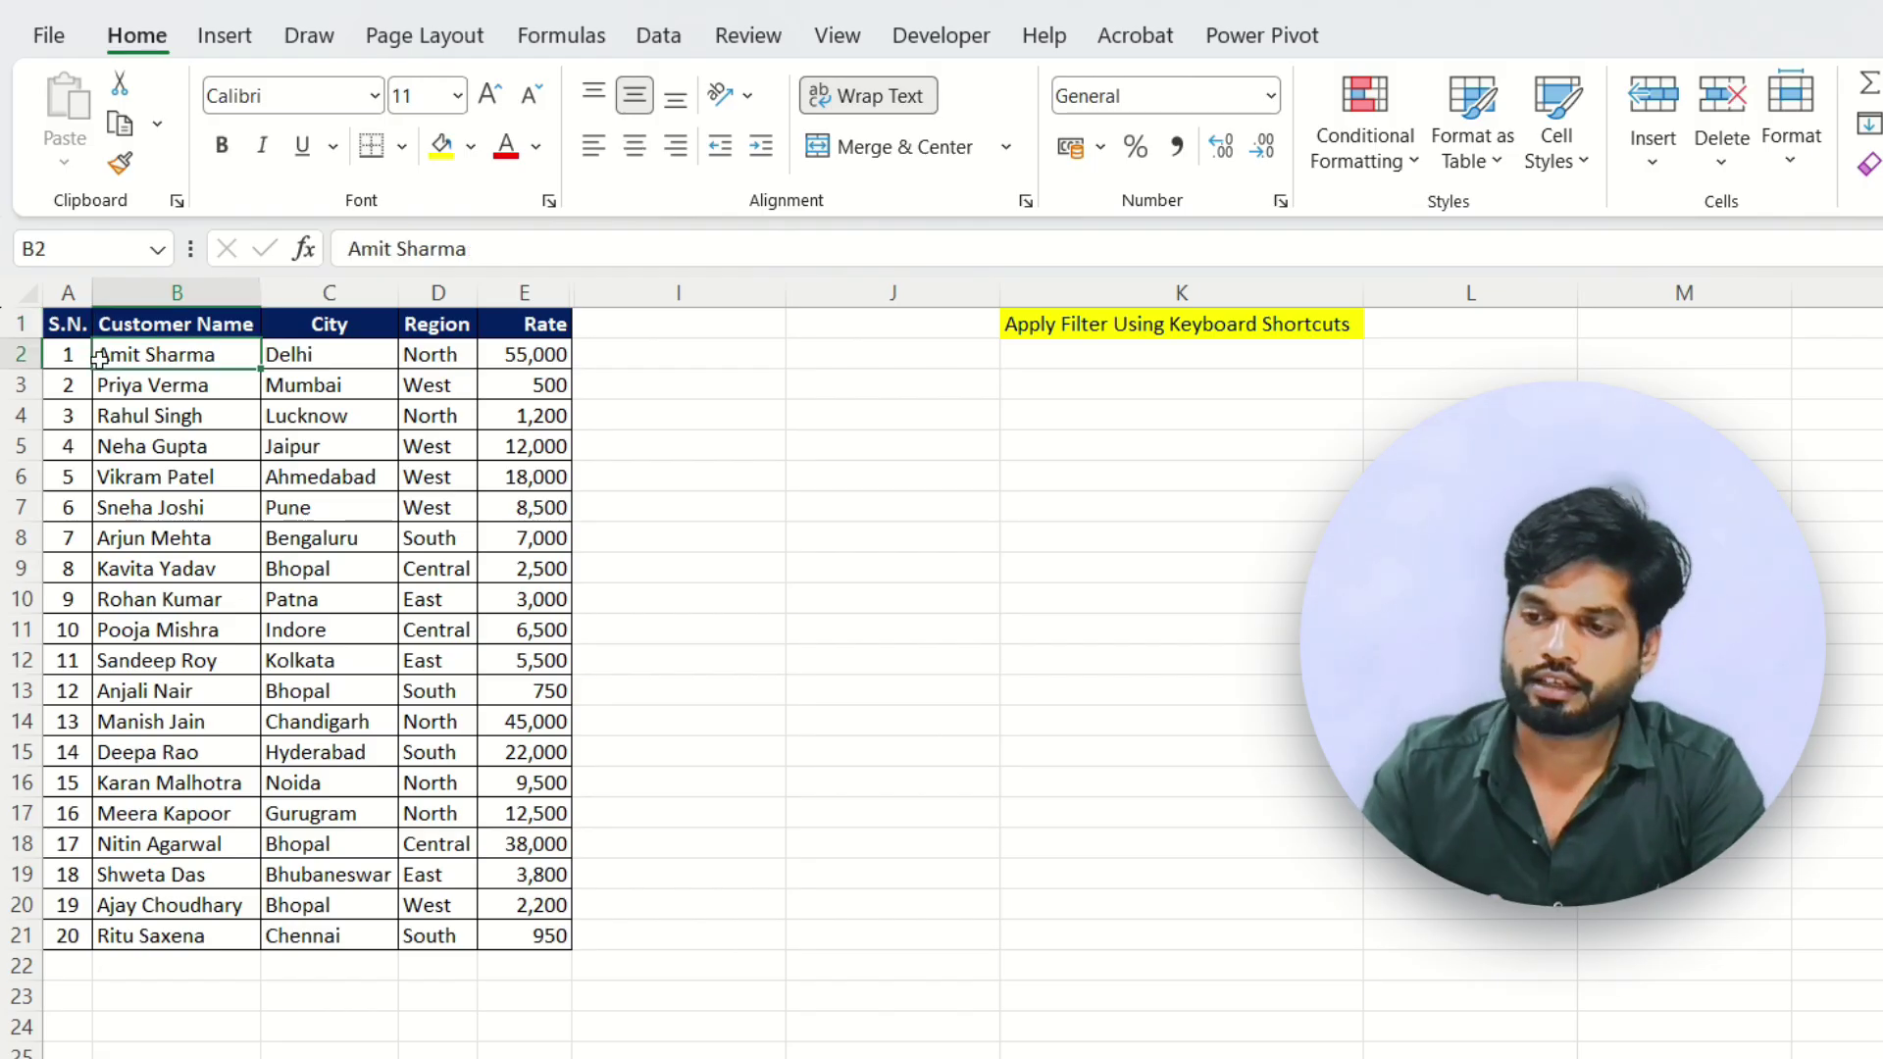
{"action": "key", "text": "Down"}
{"action": "key", "text": "Down"}
{"action": "key", "text": "Up"}
{"action": "key", "text": "Up"}
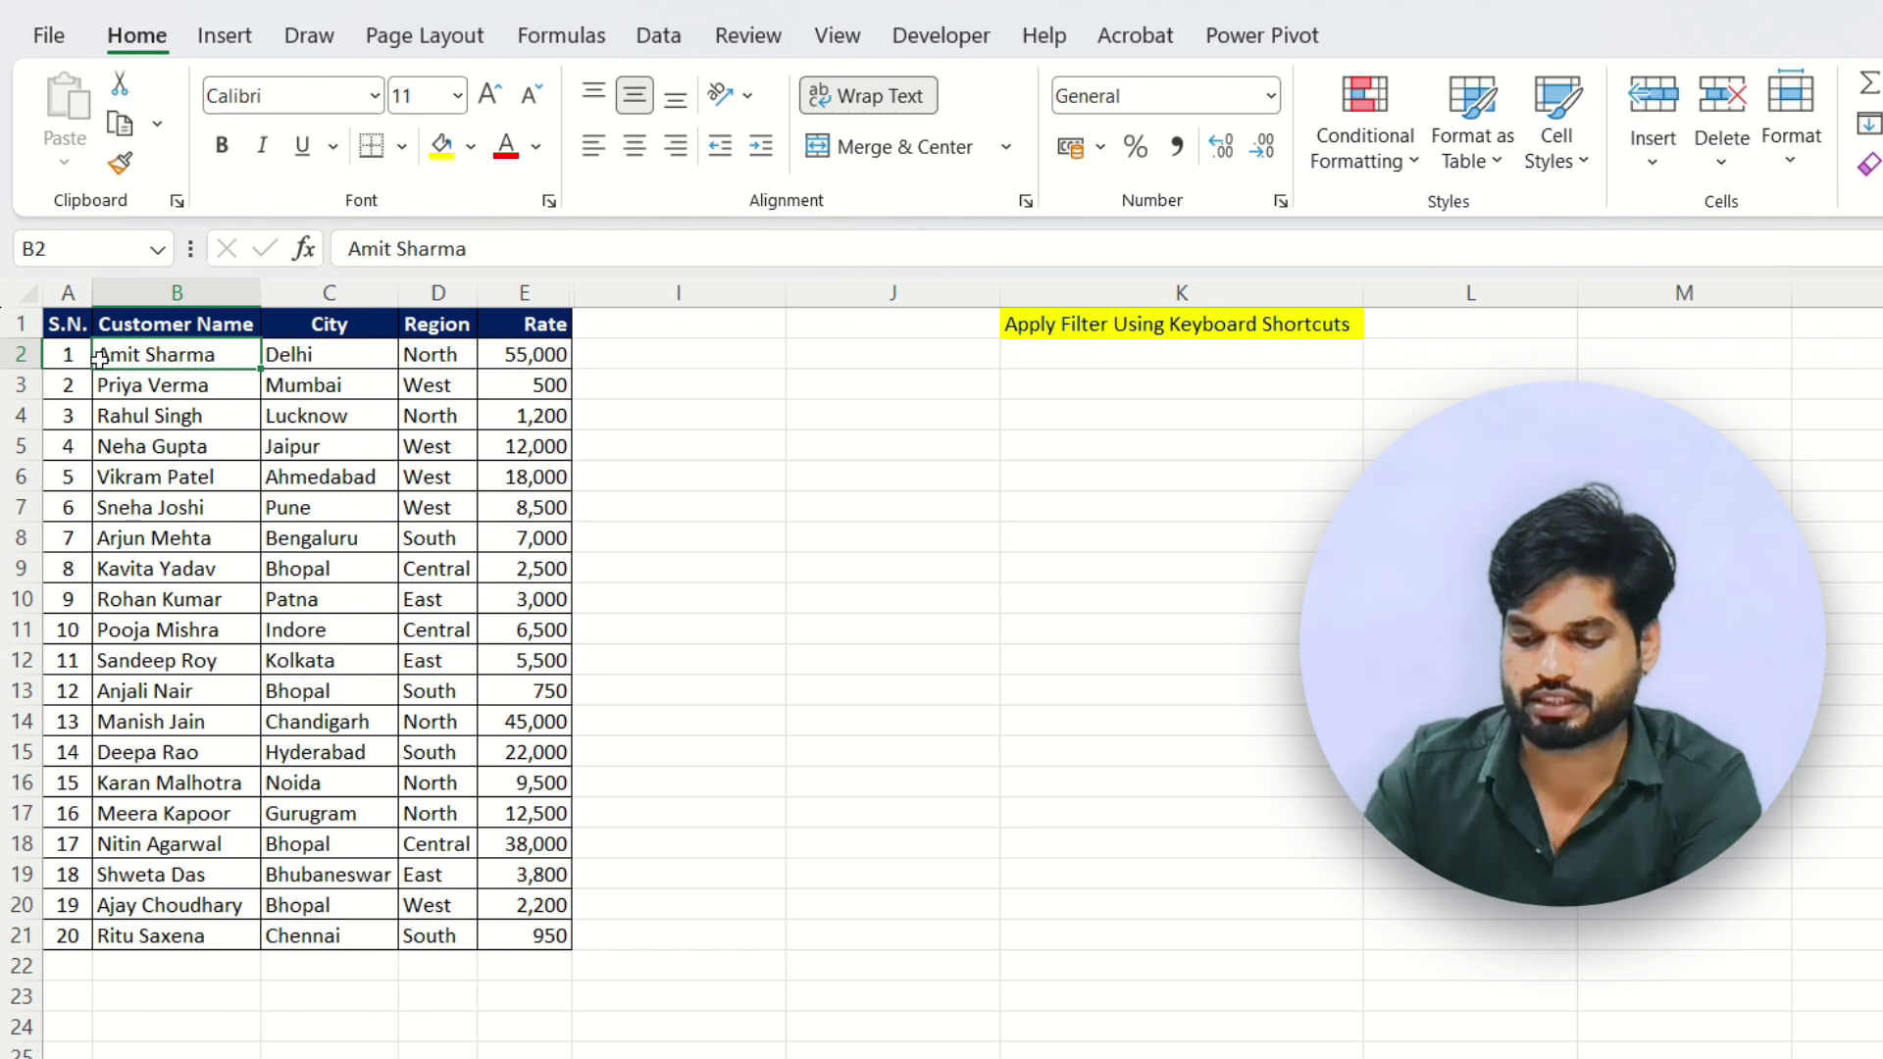
{"action": "key", "text": "ctrl+shift+l"}
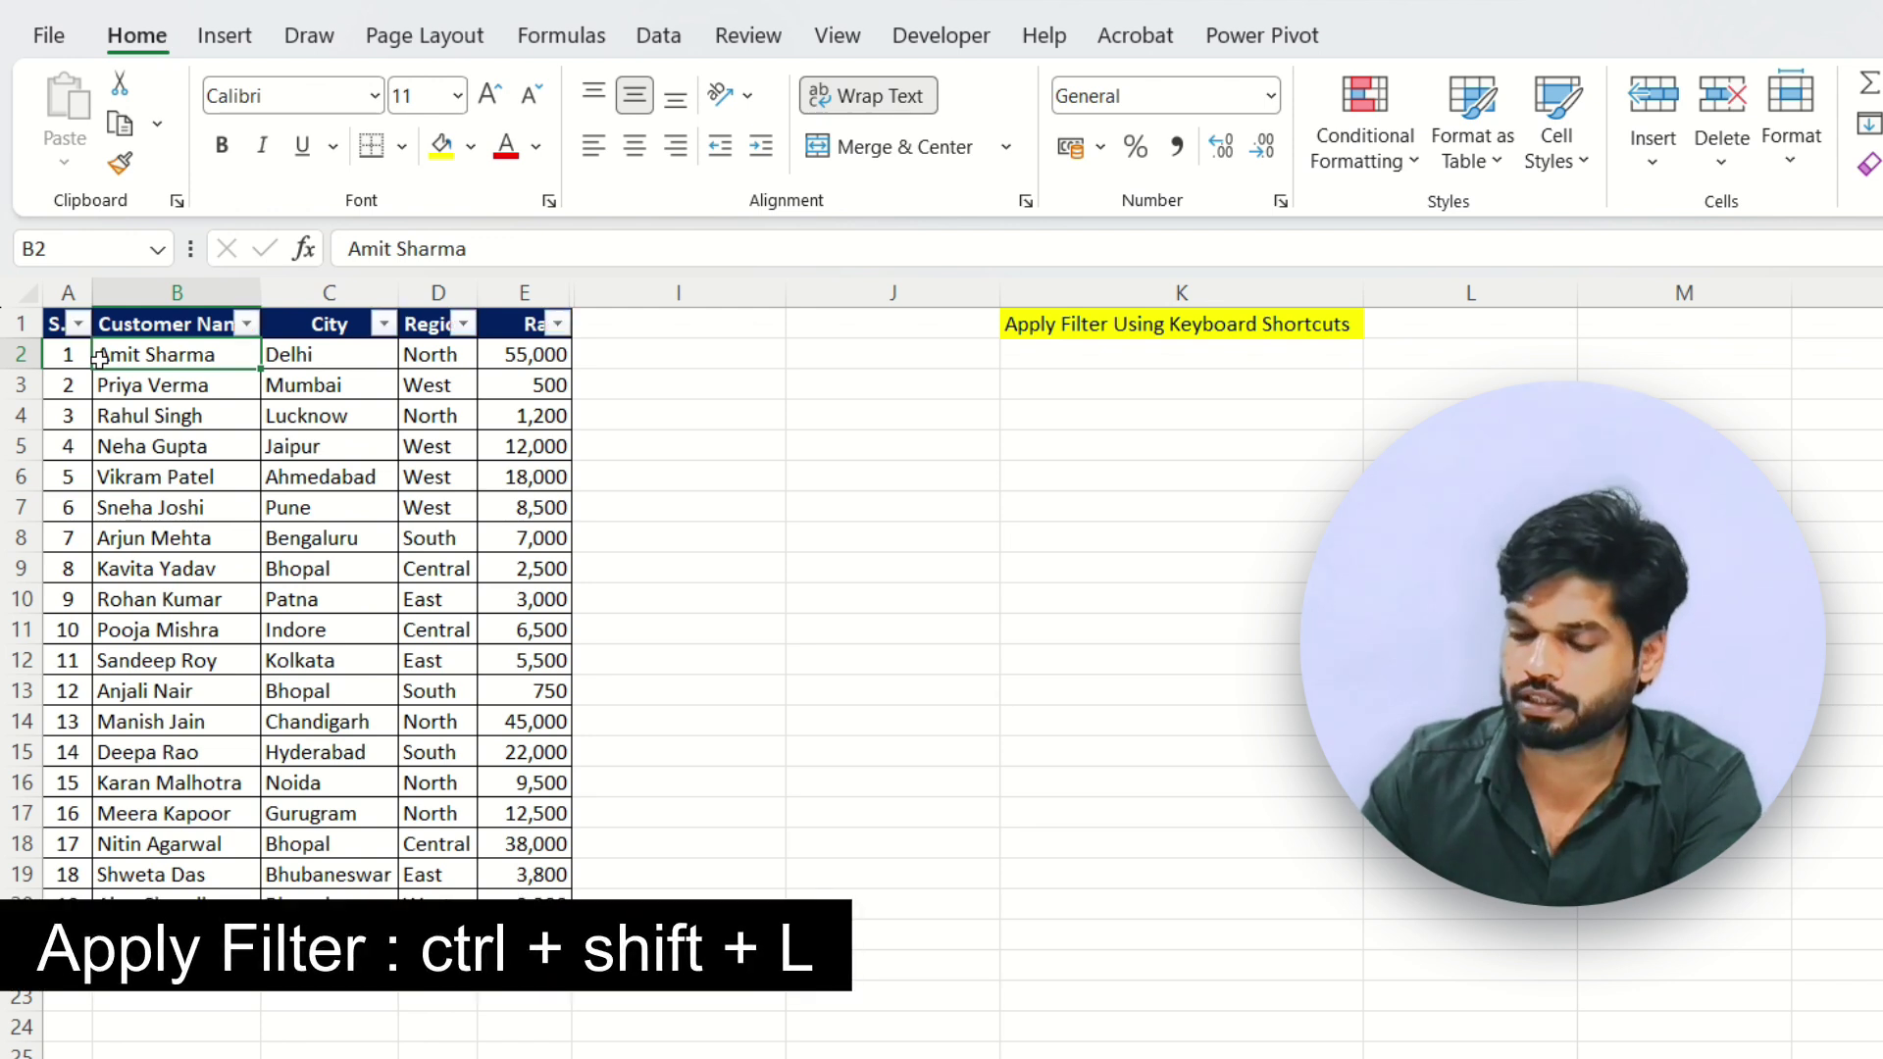
{"action": "key", "text": "ctrl+shift+l"}
{"action": "key", "text": "ctrl+shift+l"}
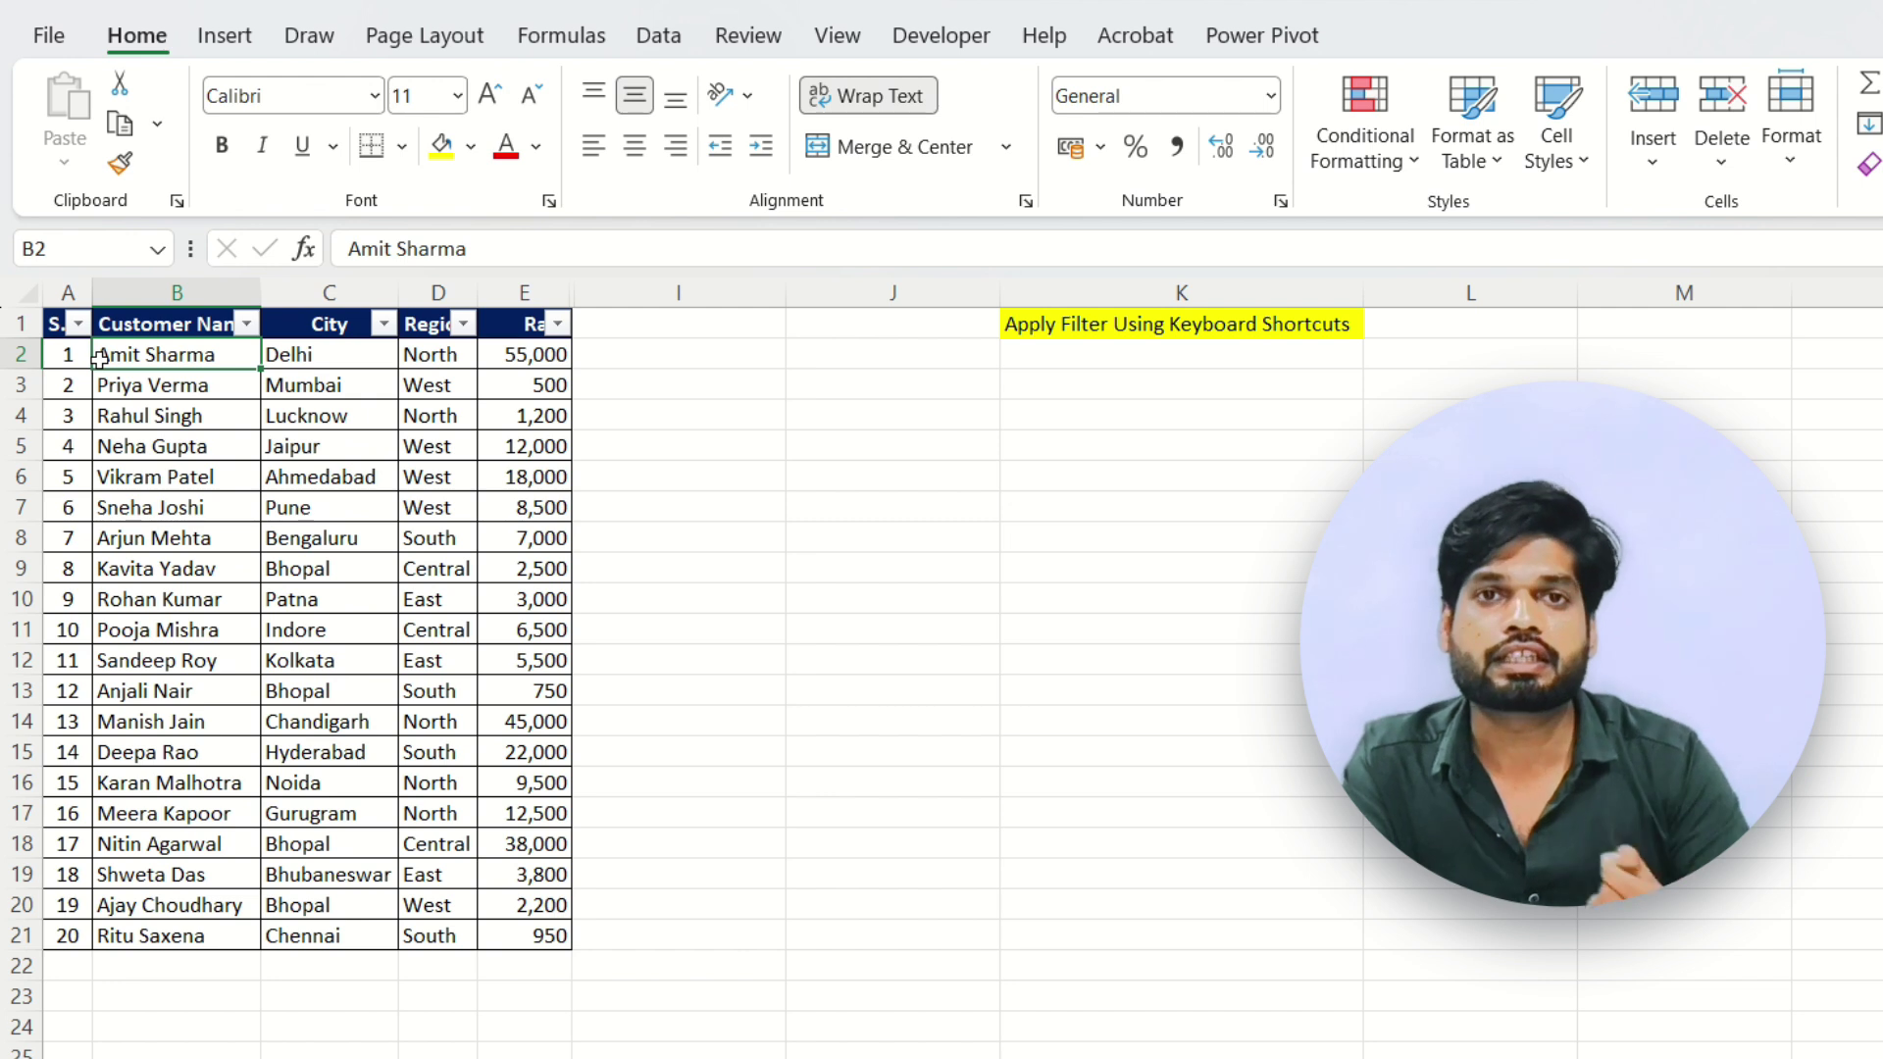
Step: Make the Customer Name header cell in B1 the active cell
{"action": "key", "text": "Down"}
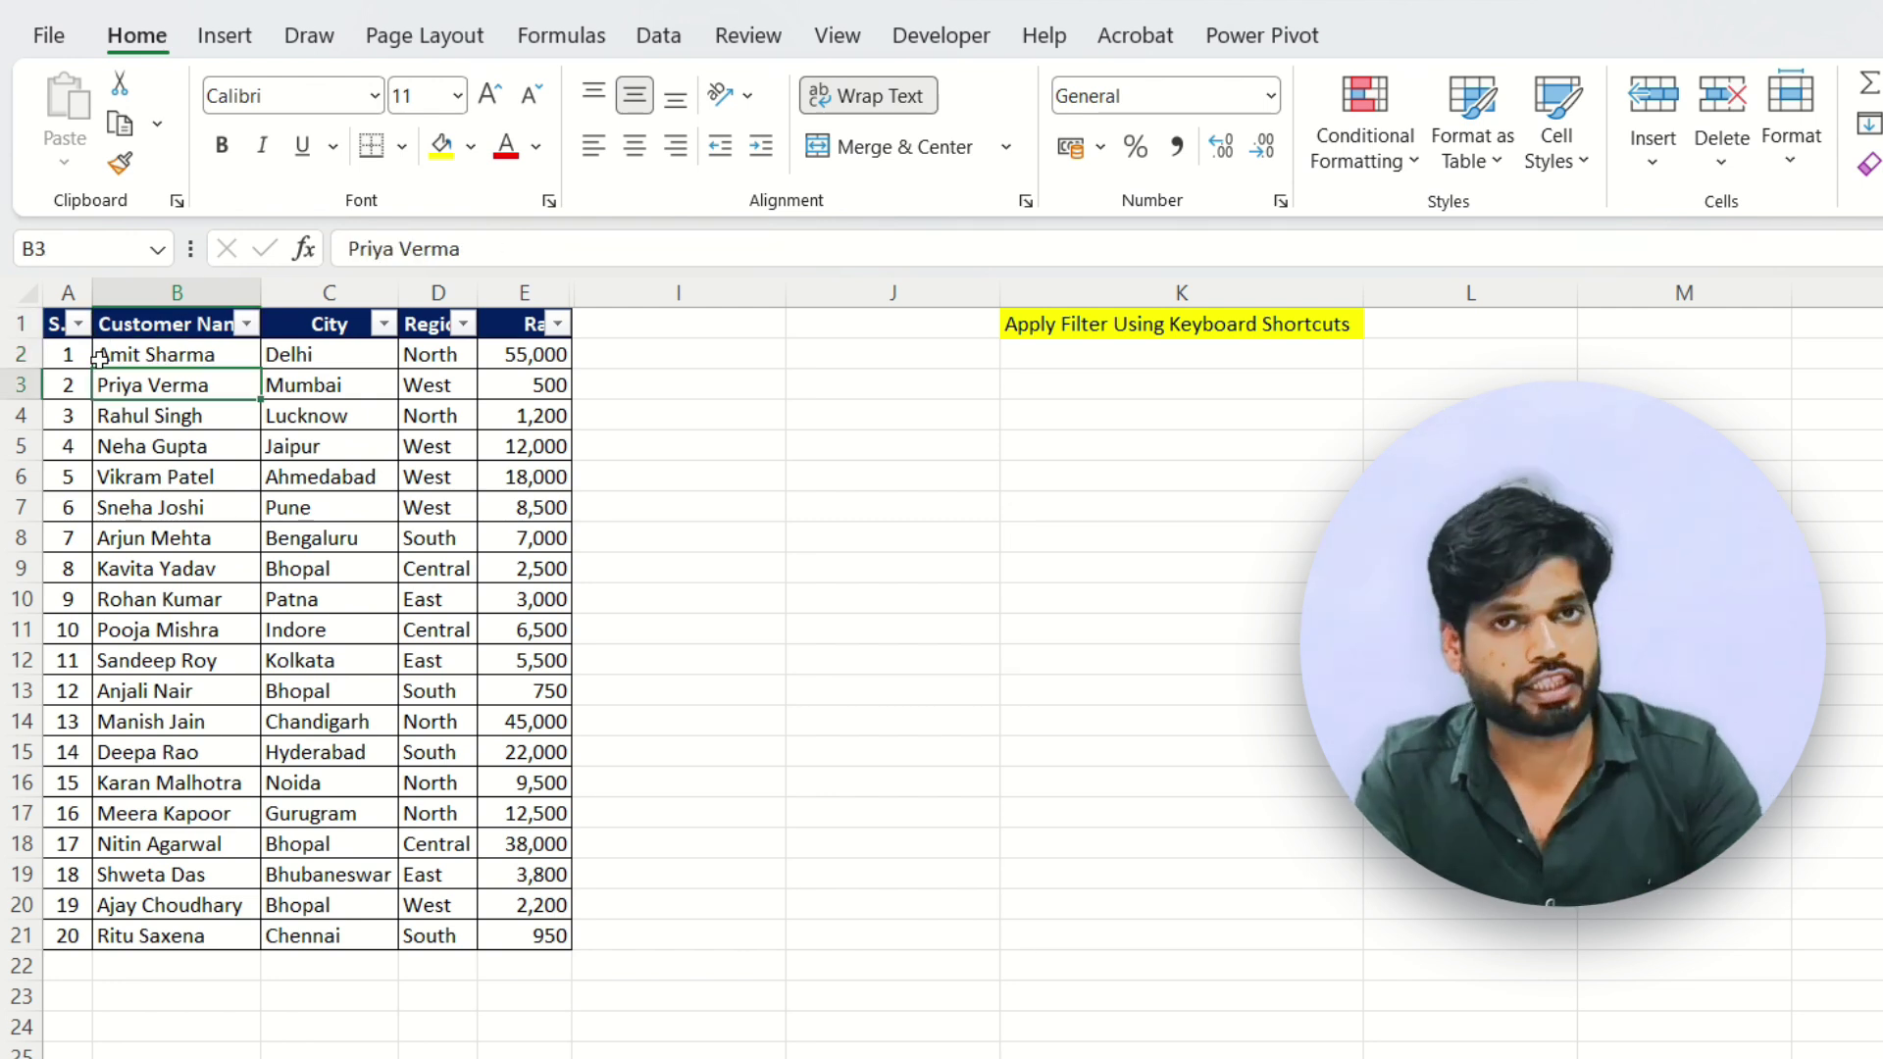
{"action": "key", "text": "Down"}
{"action": "key", "text": "Down"}
{"action": "key", "text": "Up"}
{"action": "key", "text": "Up"}
{"action": "key", "text": "ctrl+Up"}
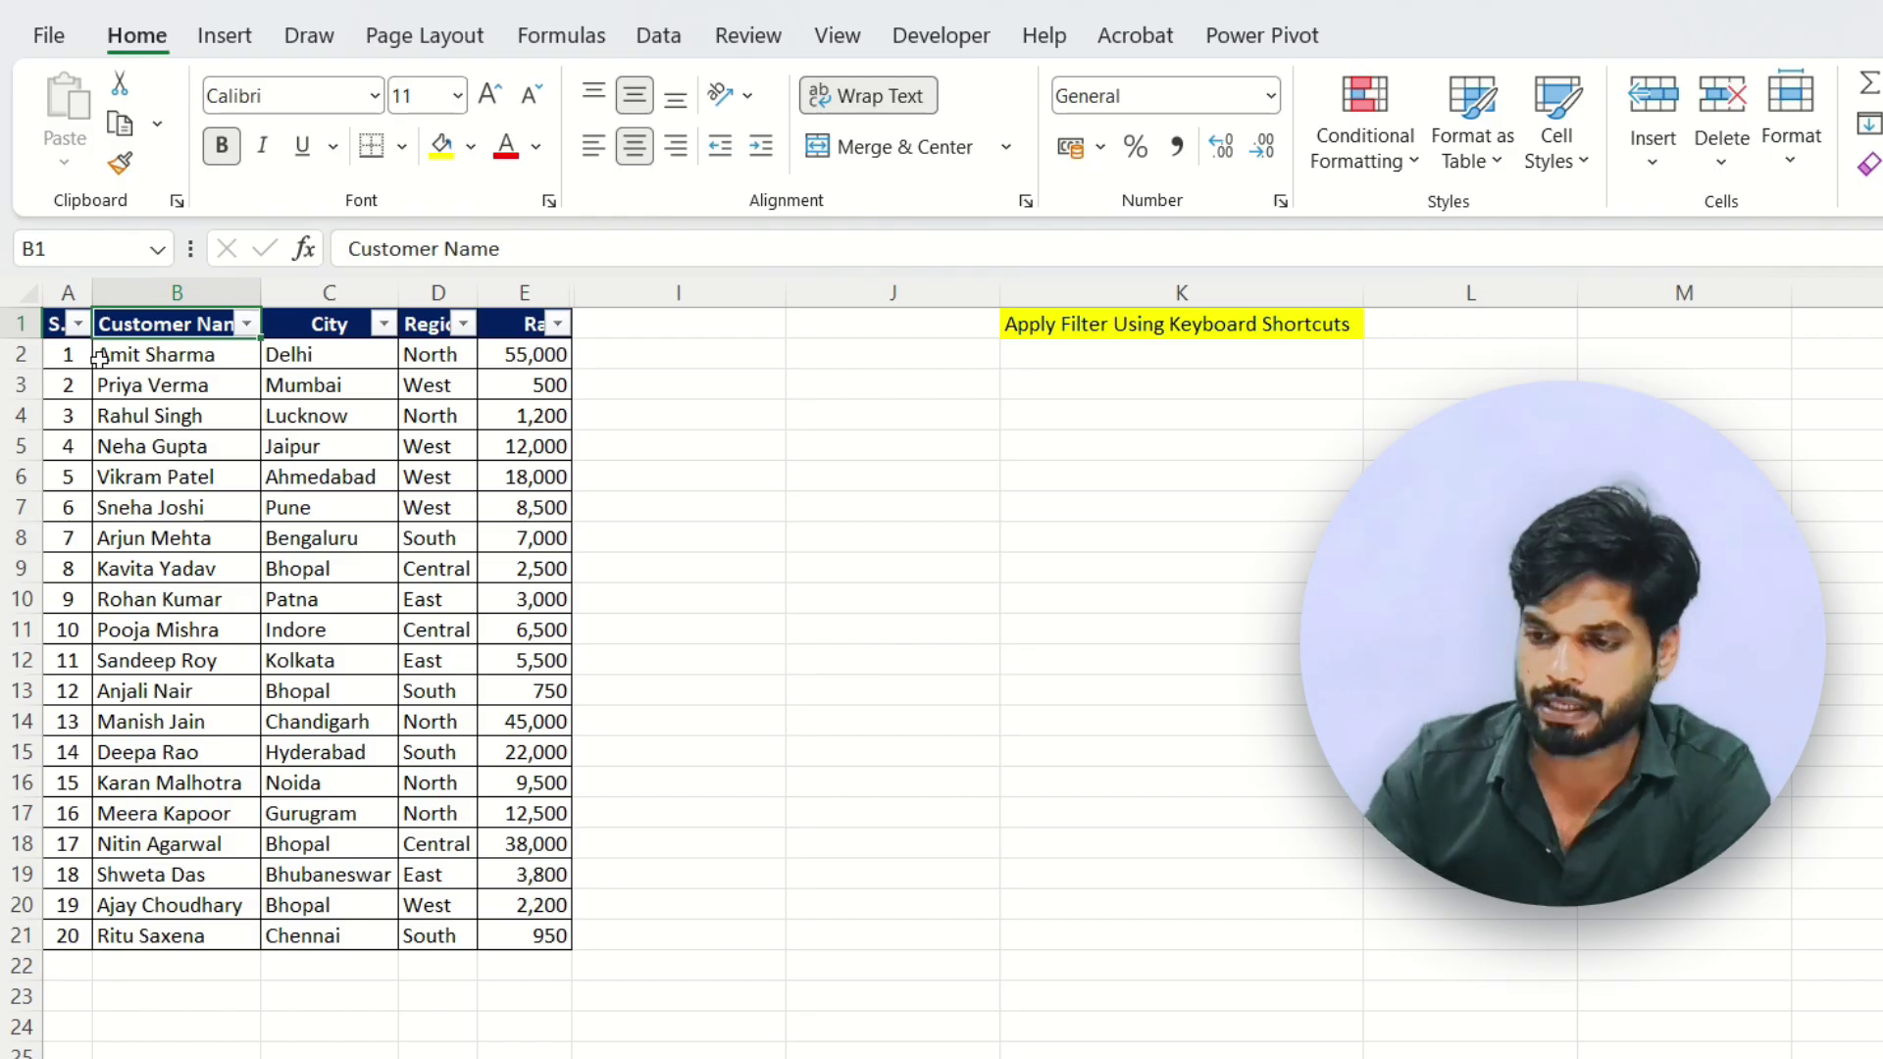
{"action": "key", "text": "Right"}
{"action": "key", "text": "Right"}
{"action": "key", "text": "Left"}
{"action": "key", "text": "Right"}
{"action": "key", "text": "Left"}
{"action": "key", "text": "Left"}
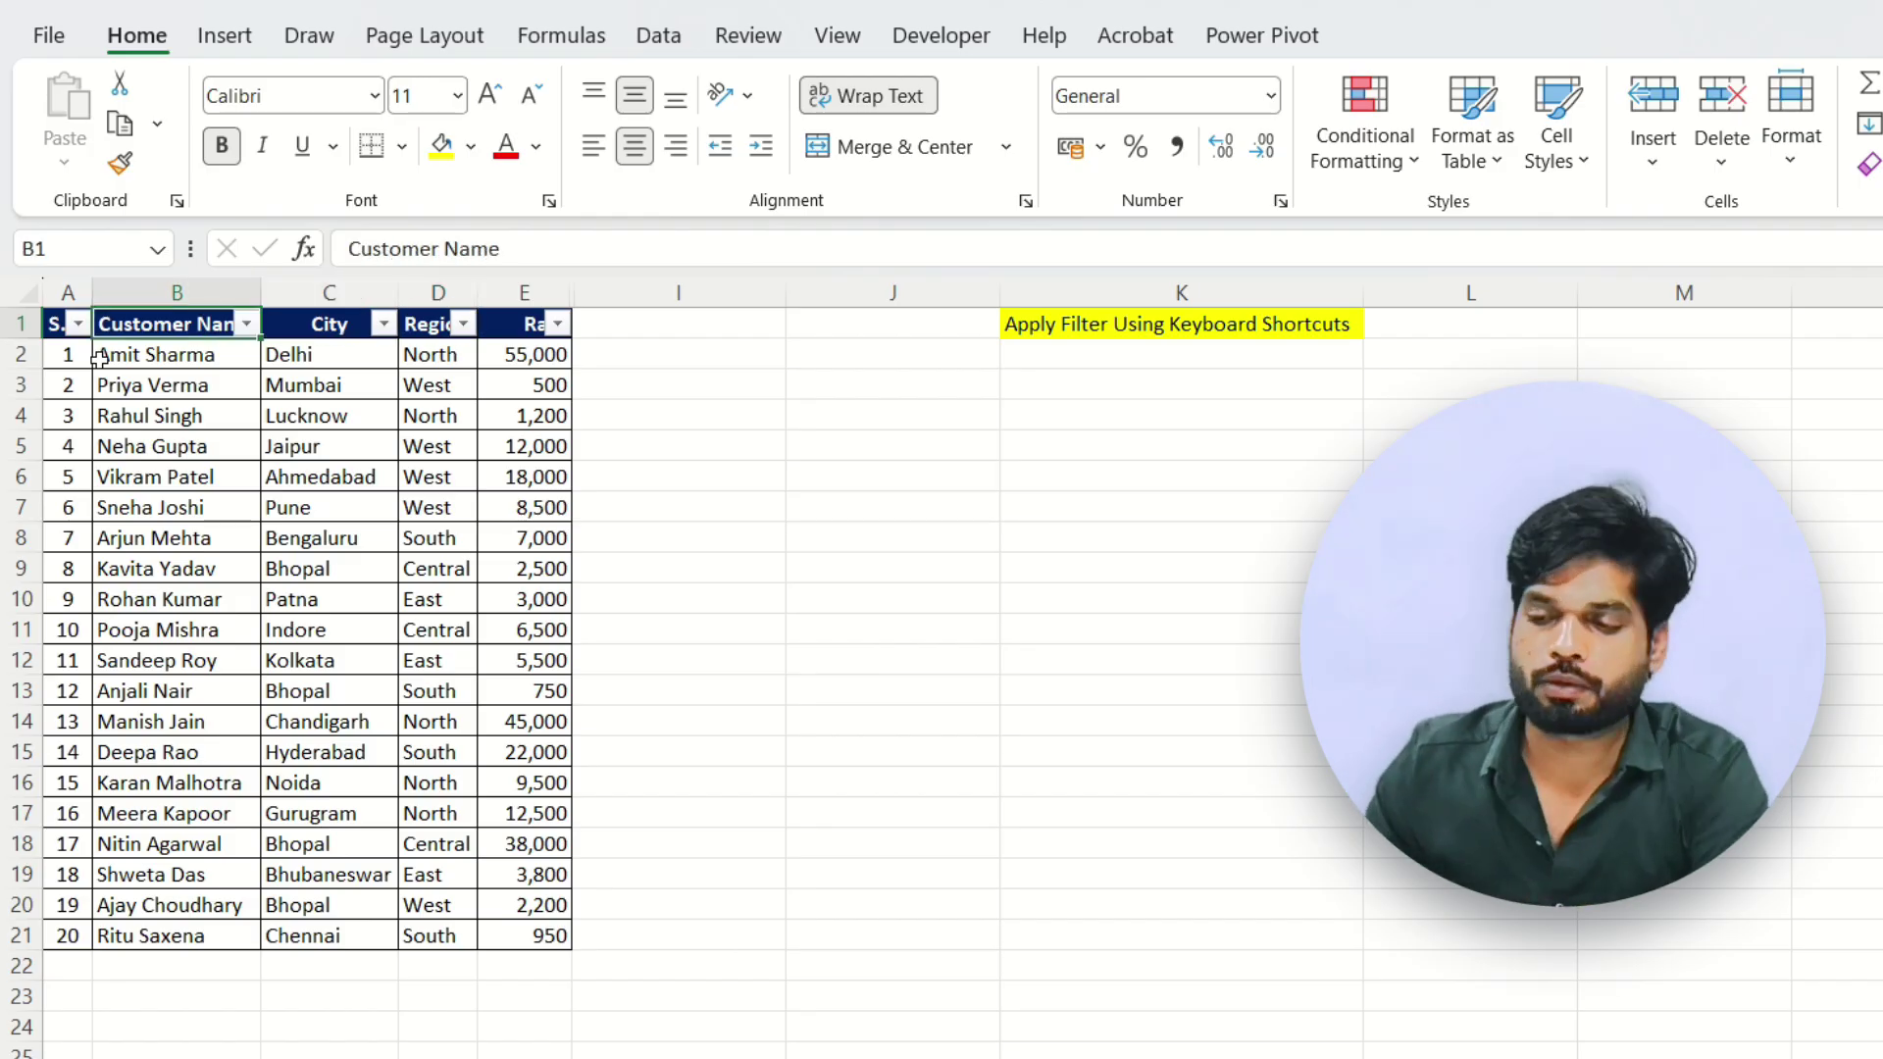
{"action": "key", "text": "Right"}
{"action": "key", "text": "Right"}
{"action": "key", "text": "Right"}
{"action": "key", "text": "Left"}
{"action": "key", "text": "Left"}
{"action": "key", "text": "Left"}
Step: Open the filter options of the Region column from its header in D1
{"action": "key", "text": "Right"}
{"action": "key", "text": "Right"}
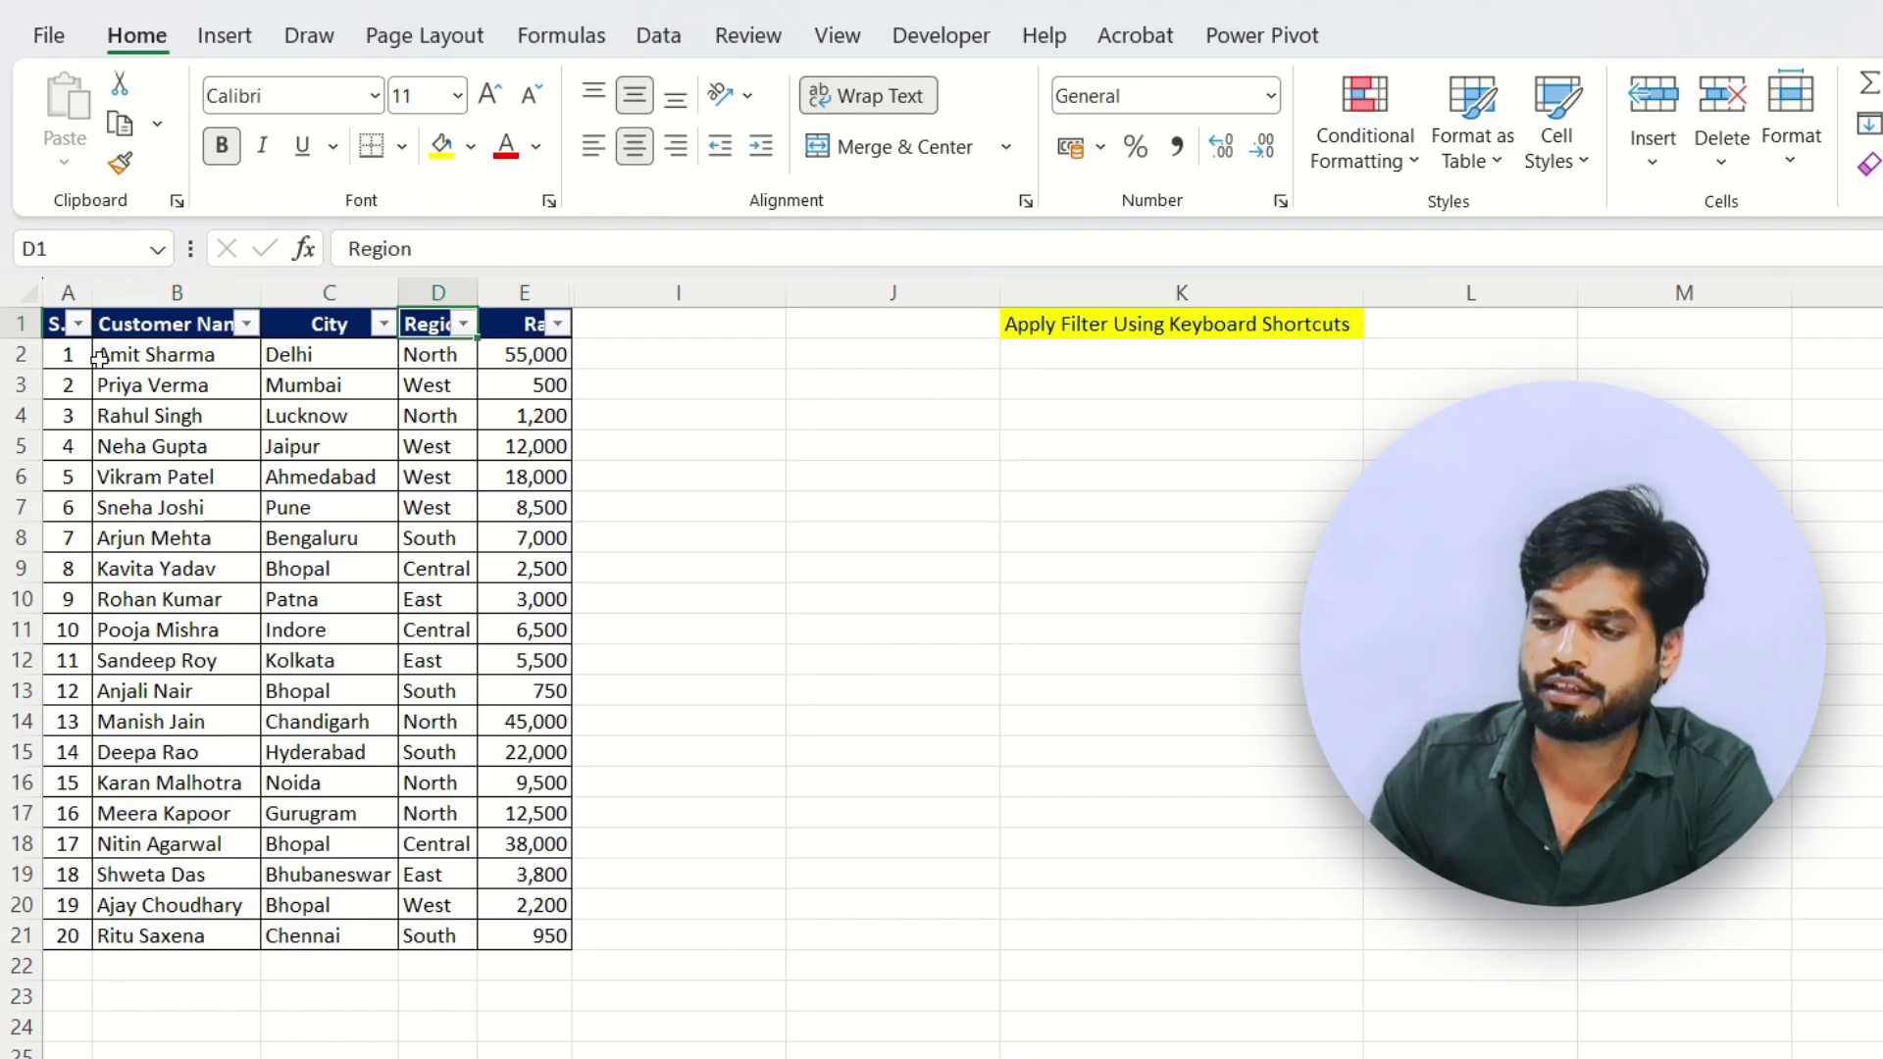
{"action": "key", "text": "Left"}
{"action": "key", "text": "Right"}
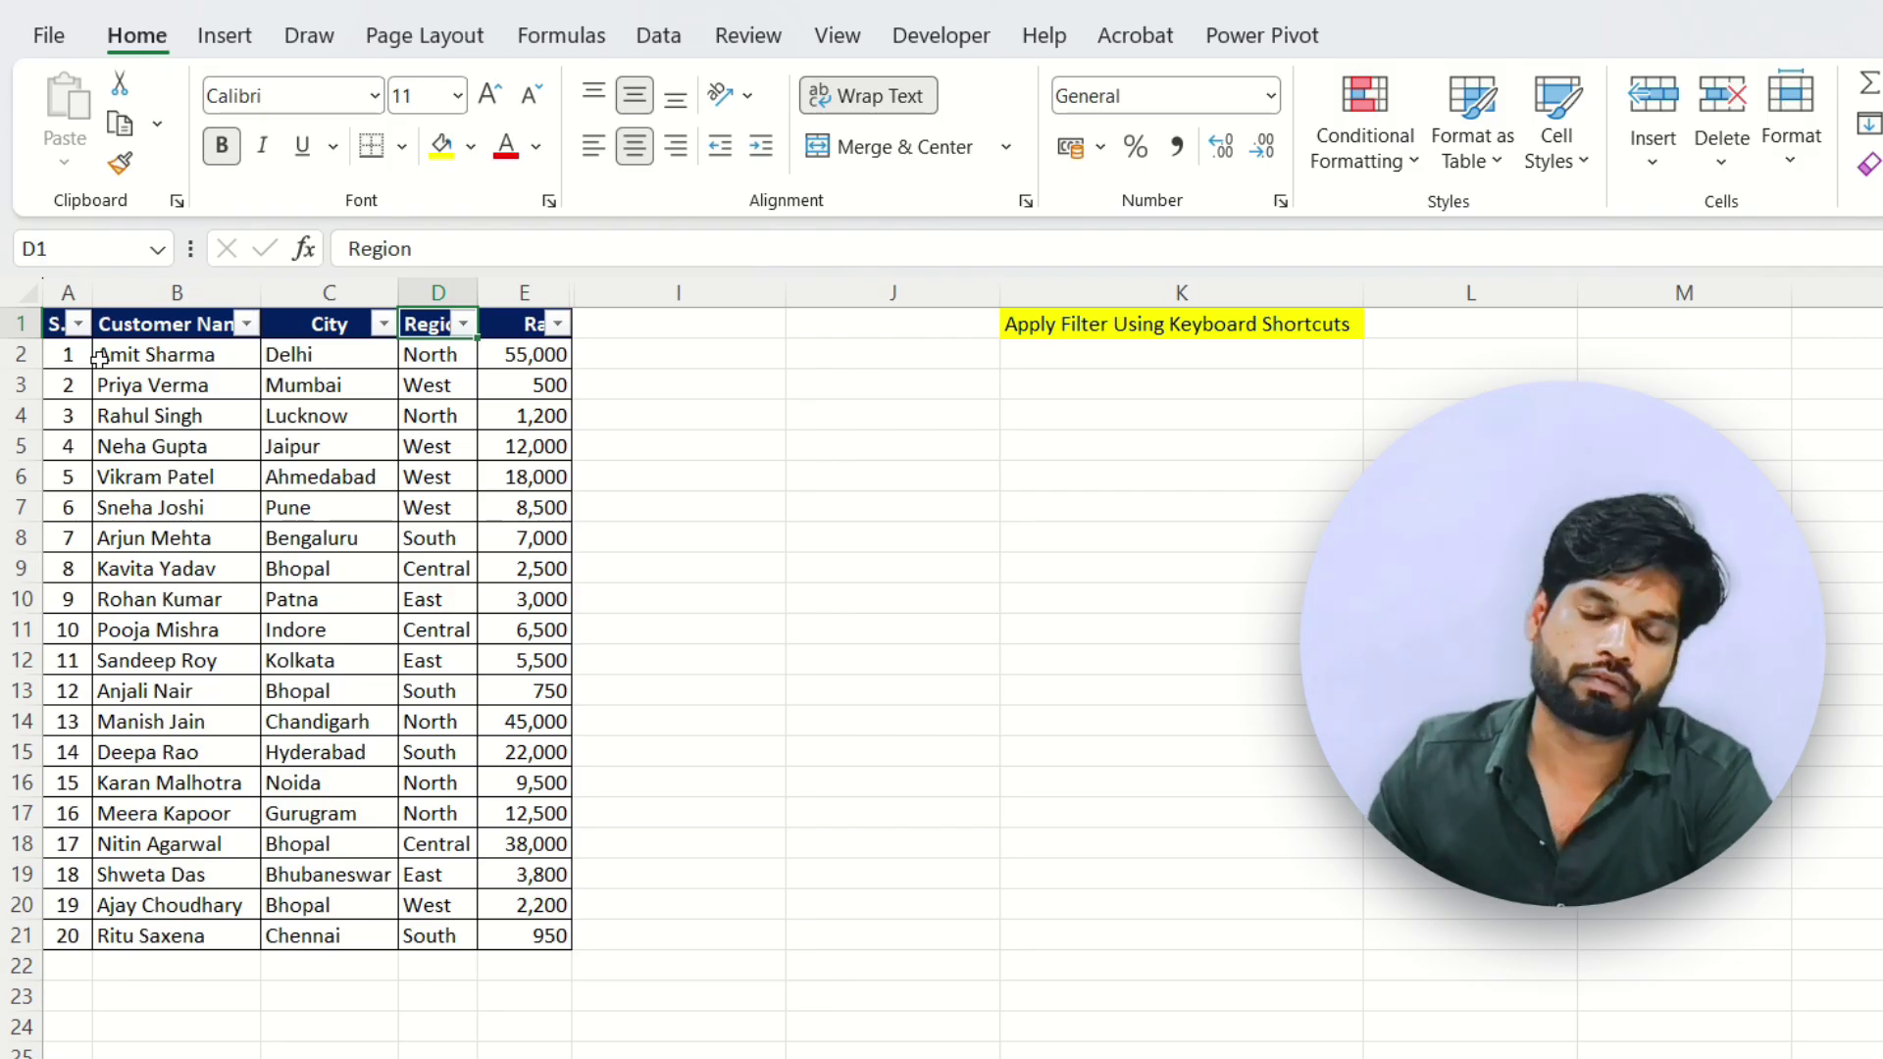
{"action": "key", "text": "Left"}
{"action": "key", "text": "Right"}
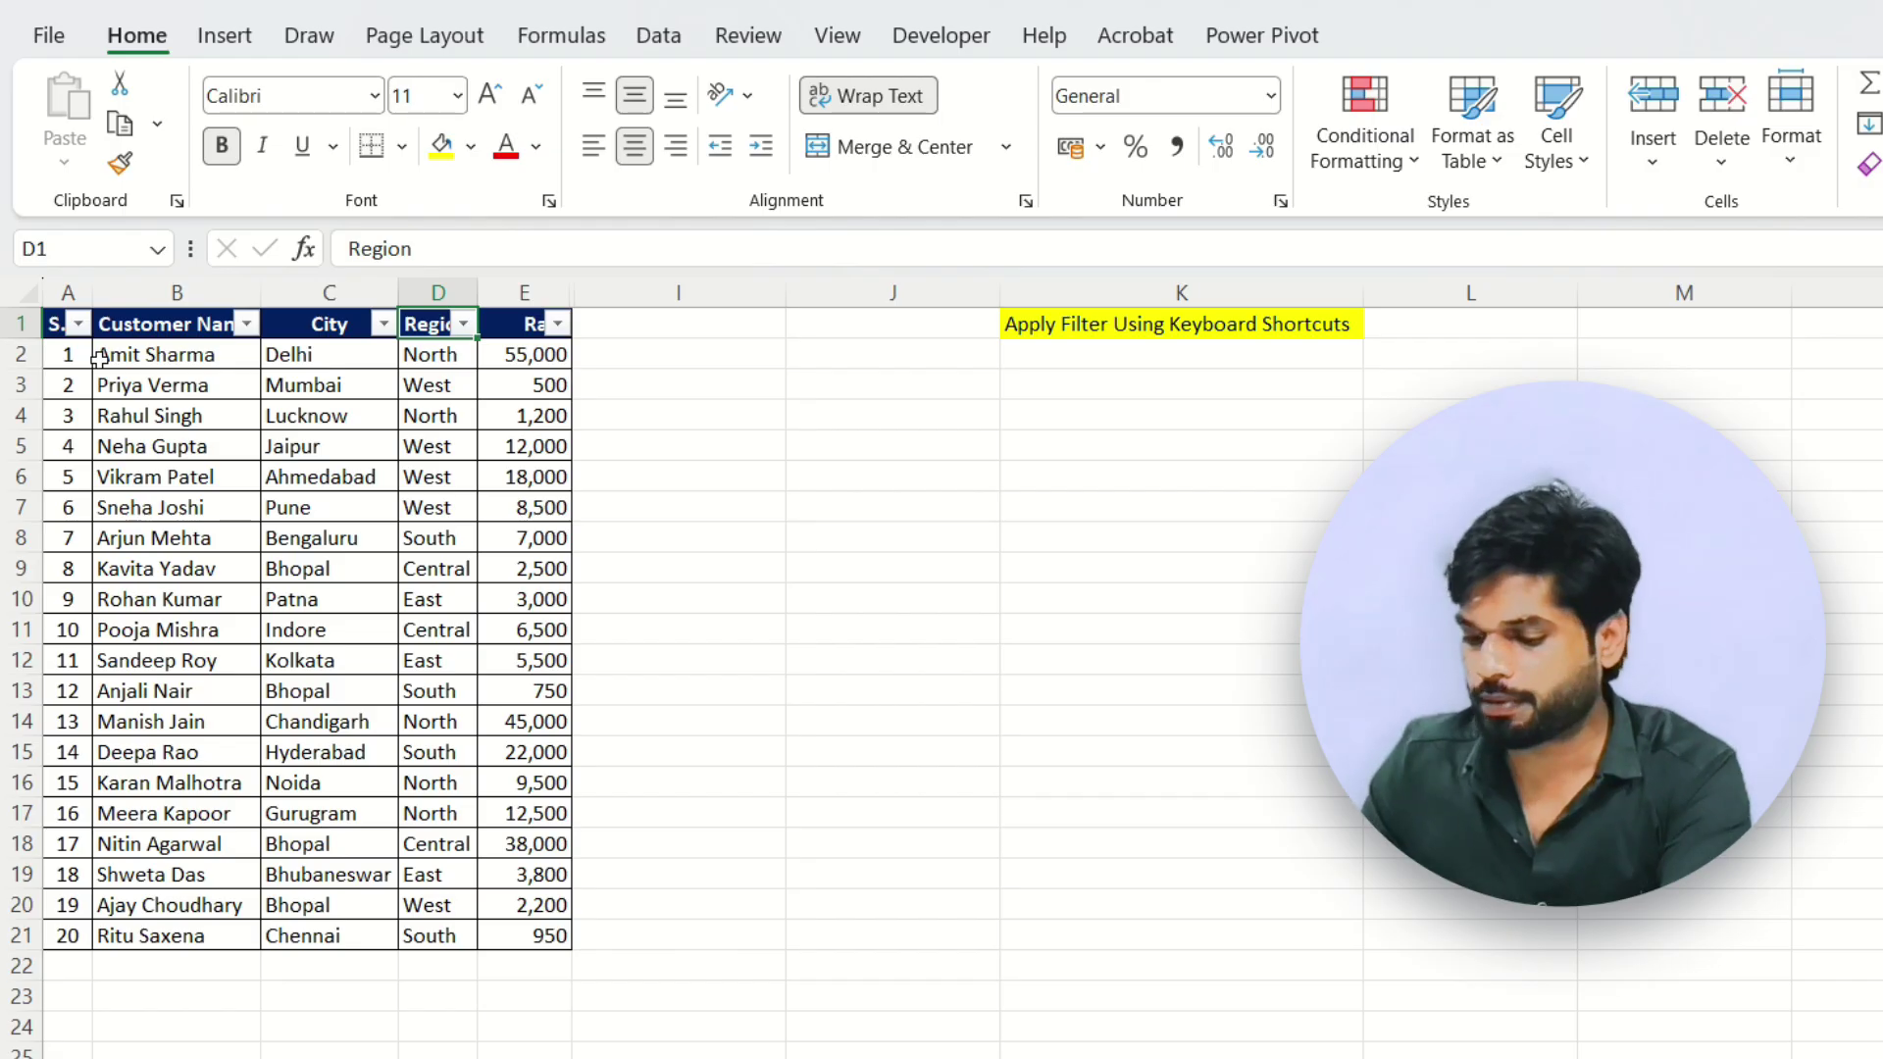
{"action": "key", "text": "alt+Down"}
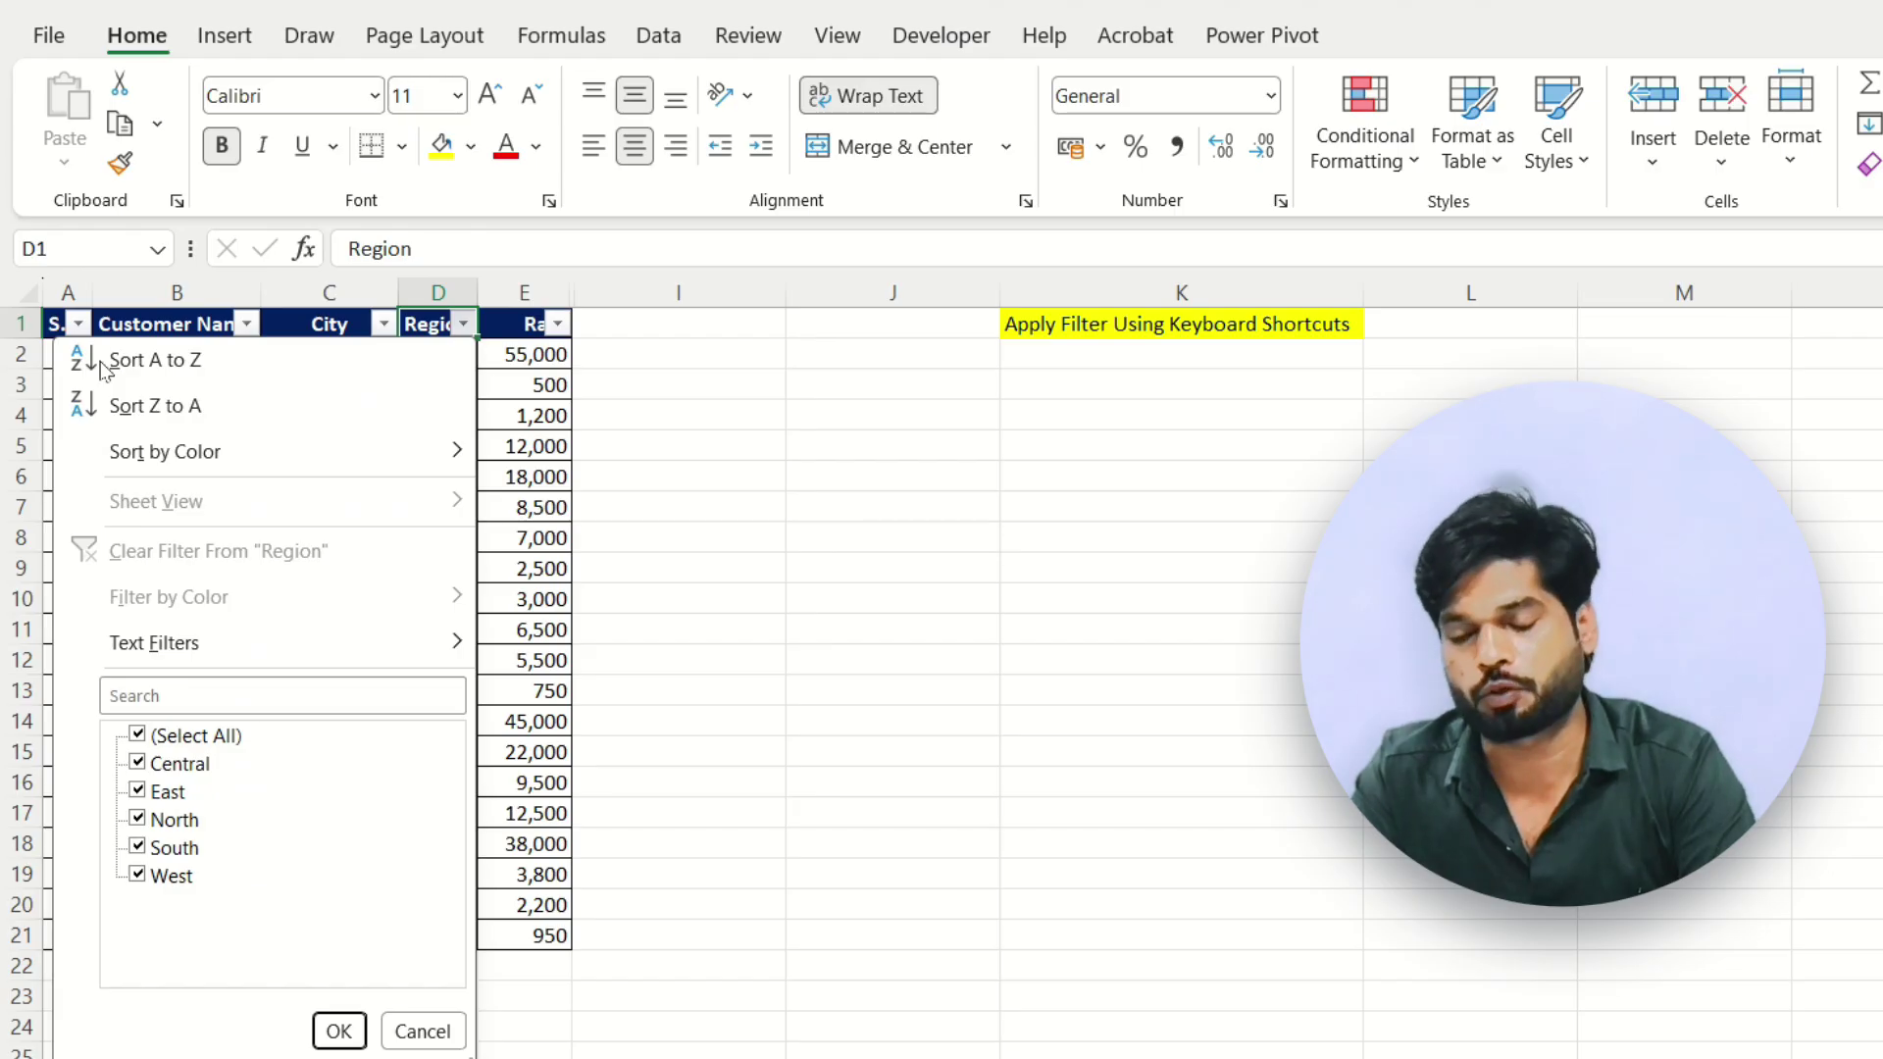
{"action": "key", "text": "Down"}
{"action": "key", "text": "Down"}
{"action": "key", "text": "Down"}
{"action": "key", "text": "Down"}
{"action": "key", "text": "Down"}
{"action": "key", "text": "Down"}
{"action": "key", "text": "Down"}
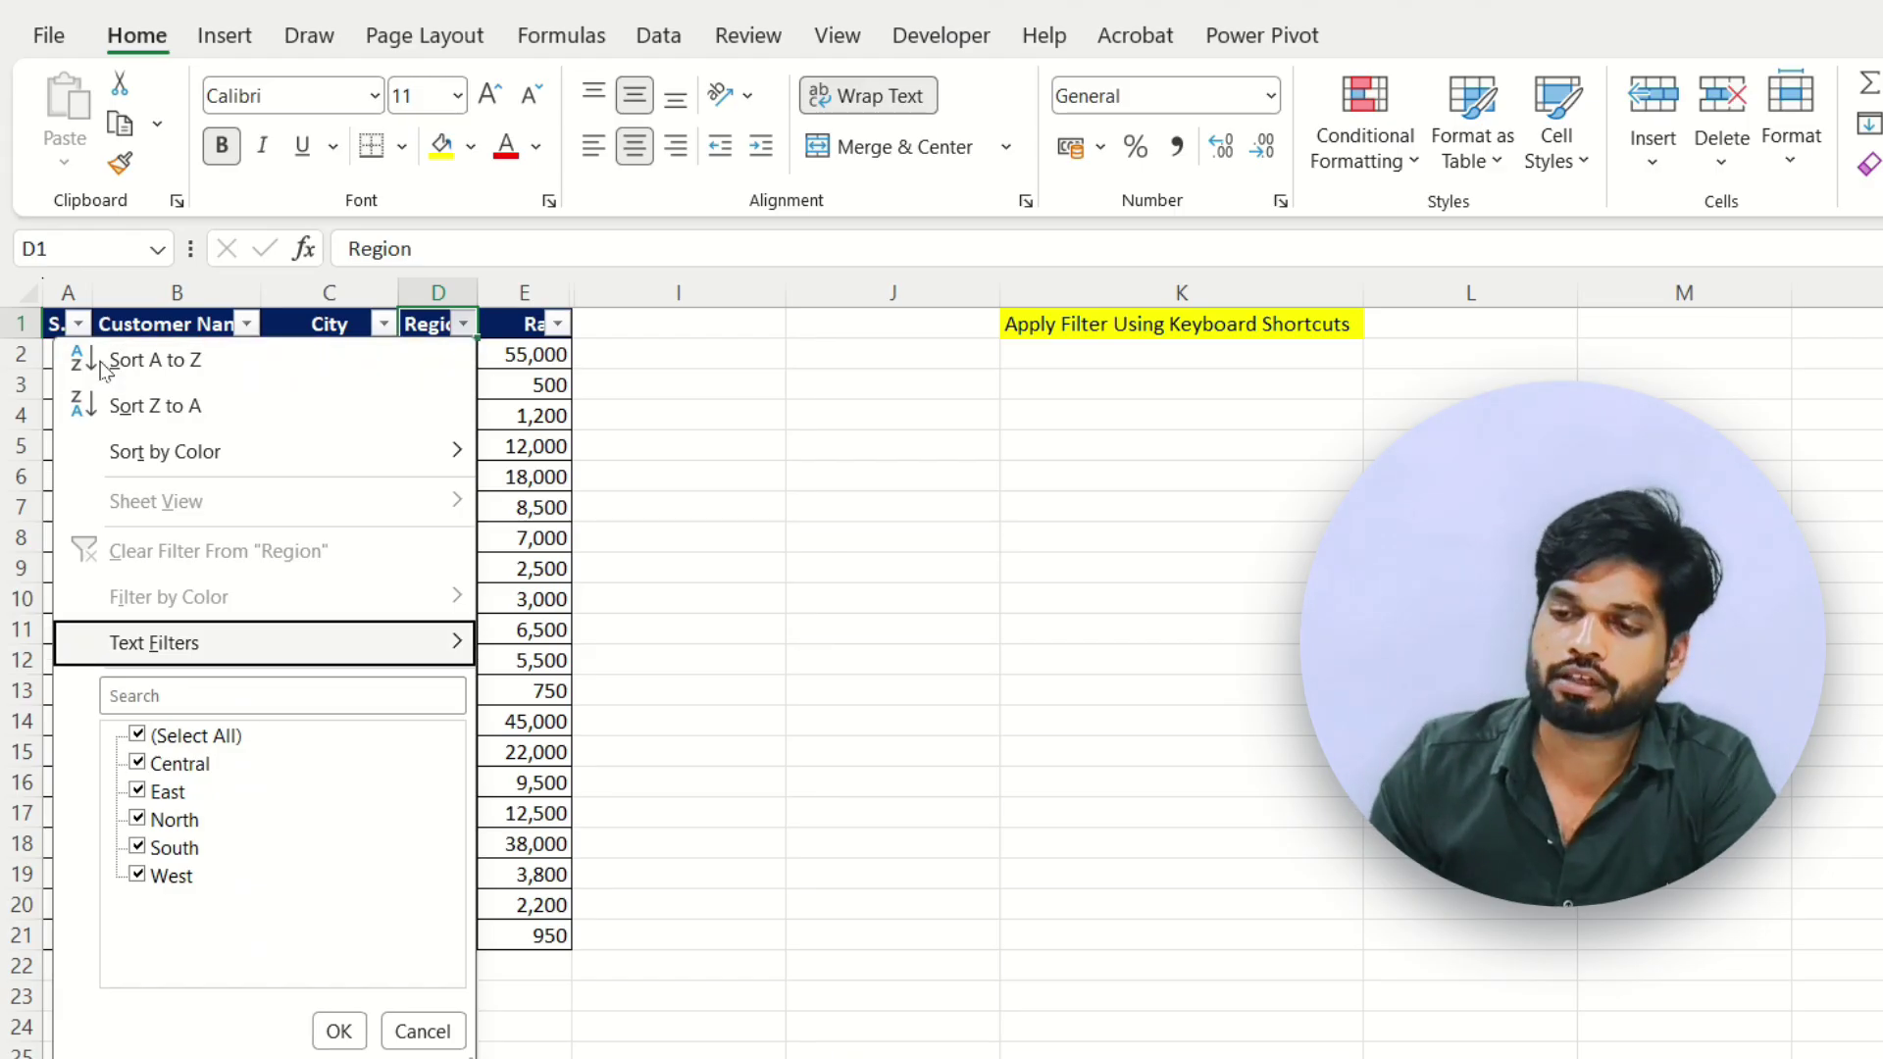
{"action": "key", "text": "Up"}
{"action": "key", "text": "Up"}
{"action": "key", "text": "Up"}
{"action": "key", "text": "Up"}
{"action": "key", "text": "Down"}
{"action": "key", "text": "Down"}
{"action": "key", "text": "Up"}
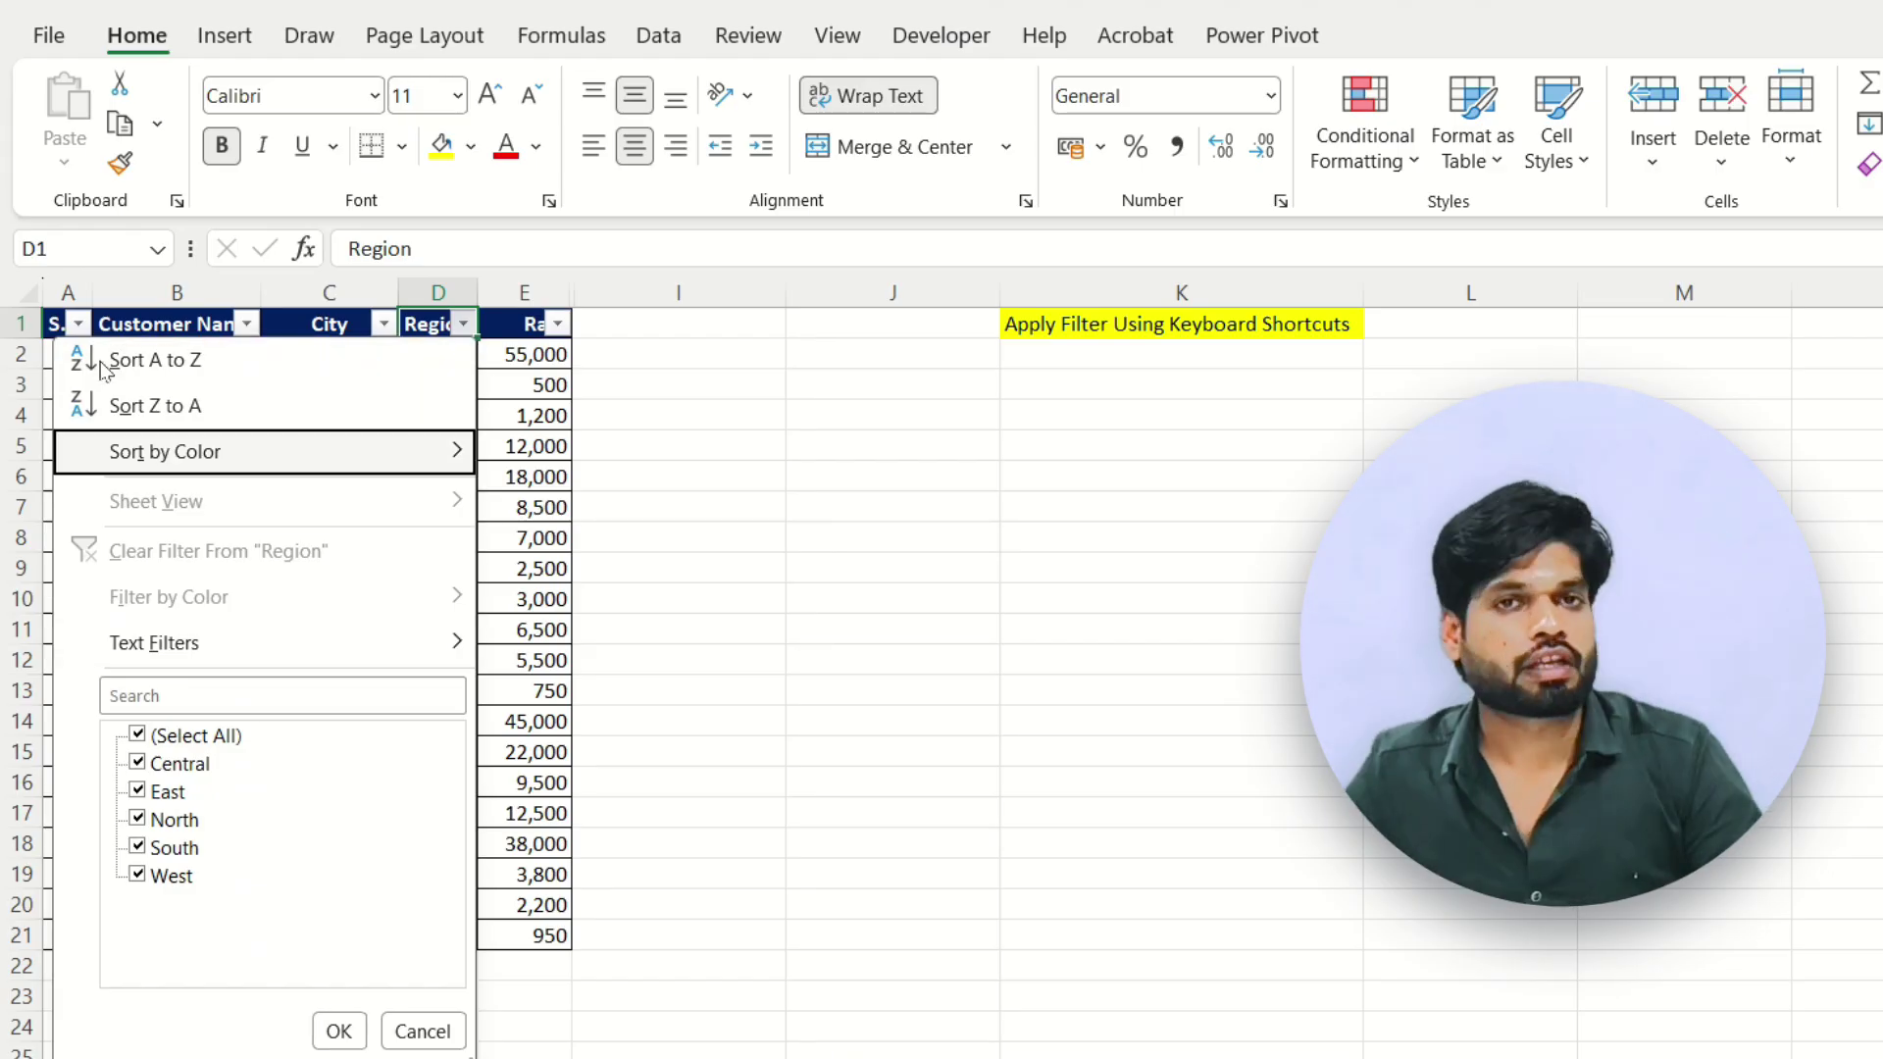
{"action": "key", "text": "Down"}
{"action": "key", "text": "Up"}
{"action": "key", "text": "Up"}
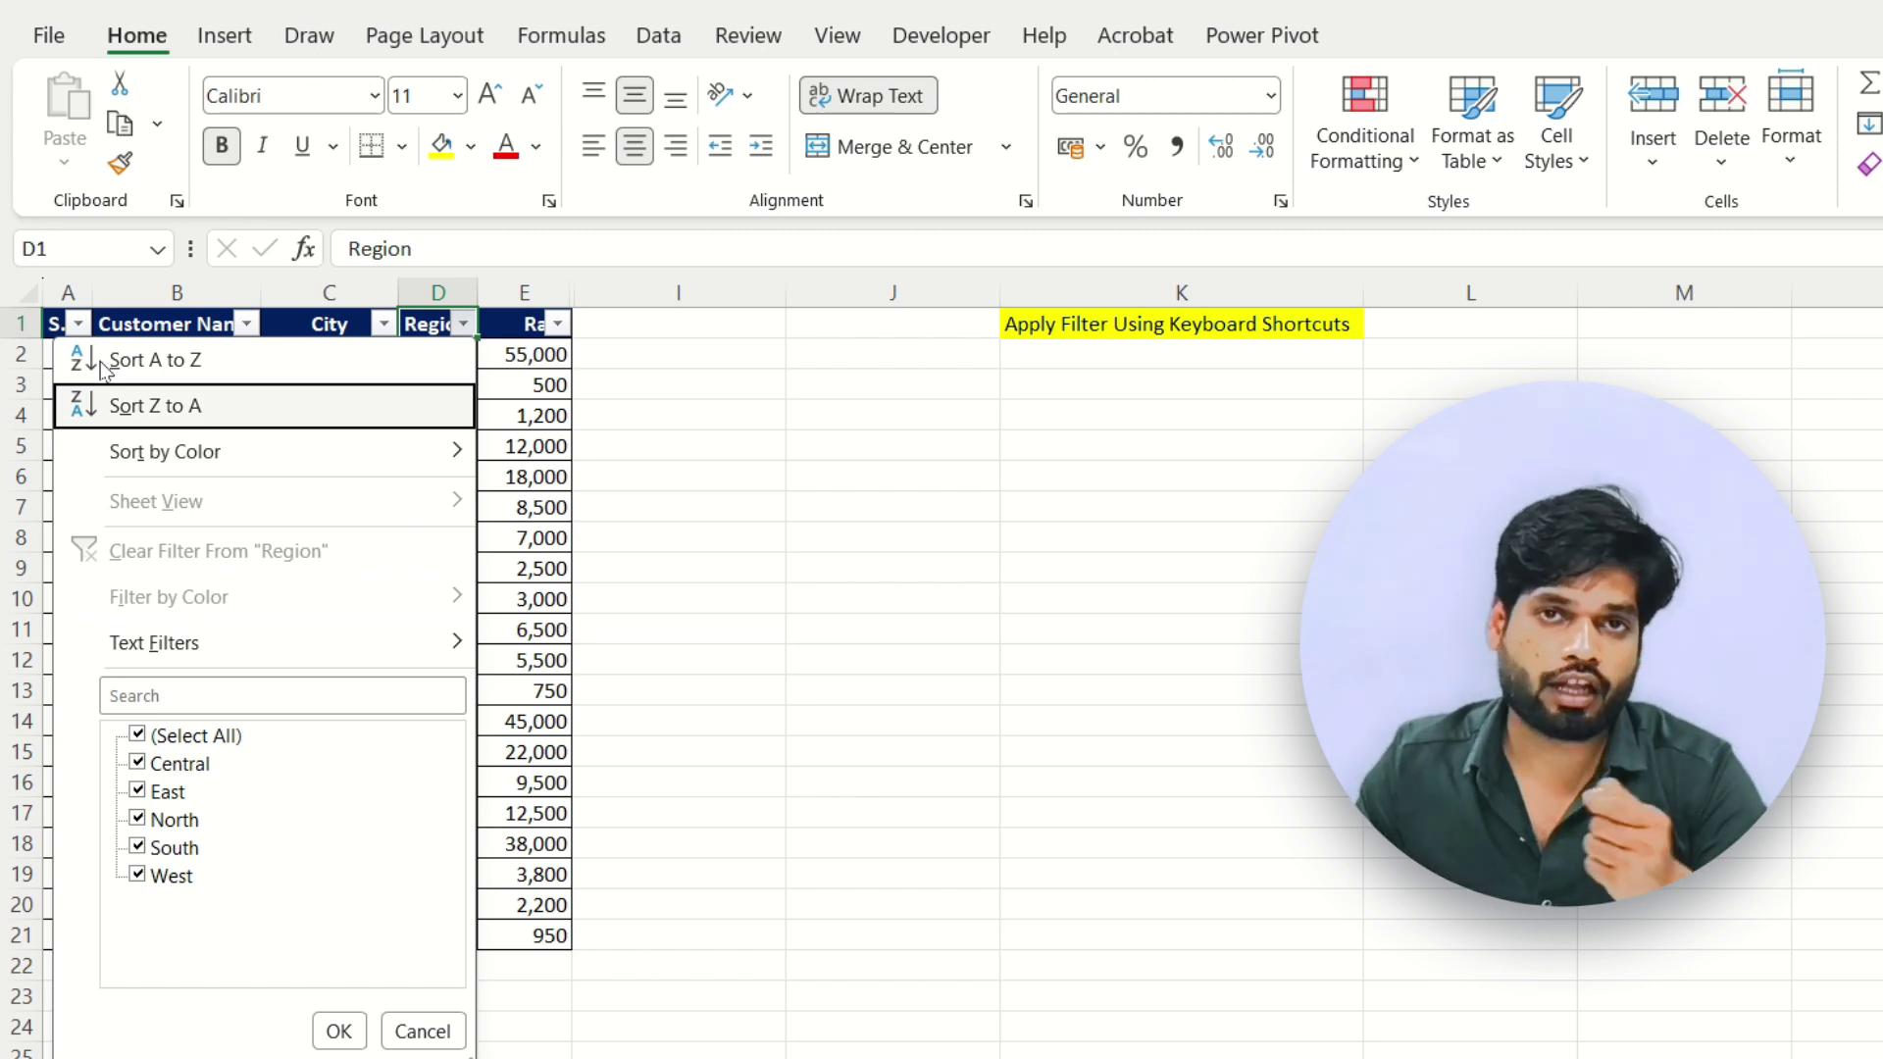
{"action": "key", "text": "Down"}
{"action": "key", "text": "Down"}
{"action": "key", "text": "Down"}
{"action": "key", "text": "Up"}
{"action": "key", "text": "Up"}
{"action": "key", "text": "Up"}
{"action": "key", "text": "Up"}
Step: Deselect all values in the Region column's filter list
{"action": "key", "text": "Down"}
{"action": "key", "text": "Down"}
{"action": "key", "text": "Down"}
{"action": "key", "text": "Down"}
{"action": "key", "text": "Down"}
{"action": "key", "text": "Down"}
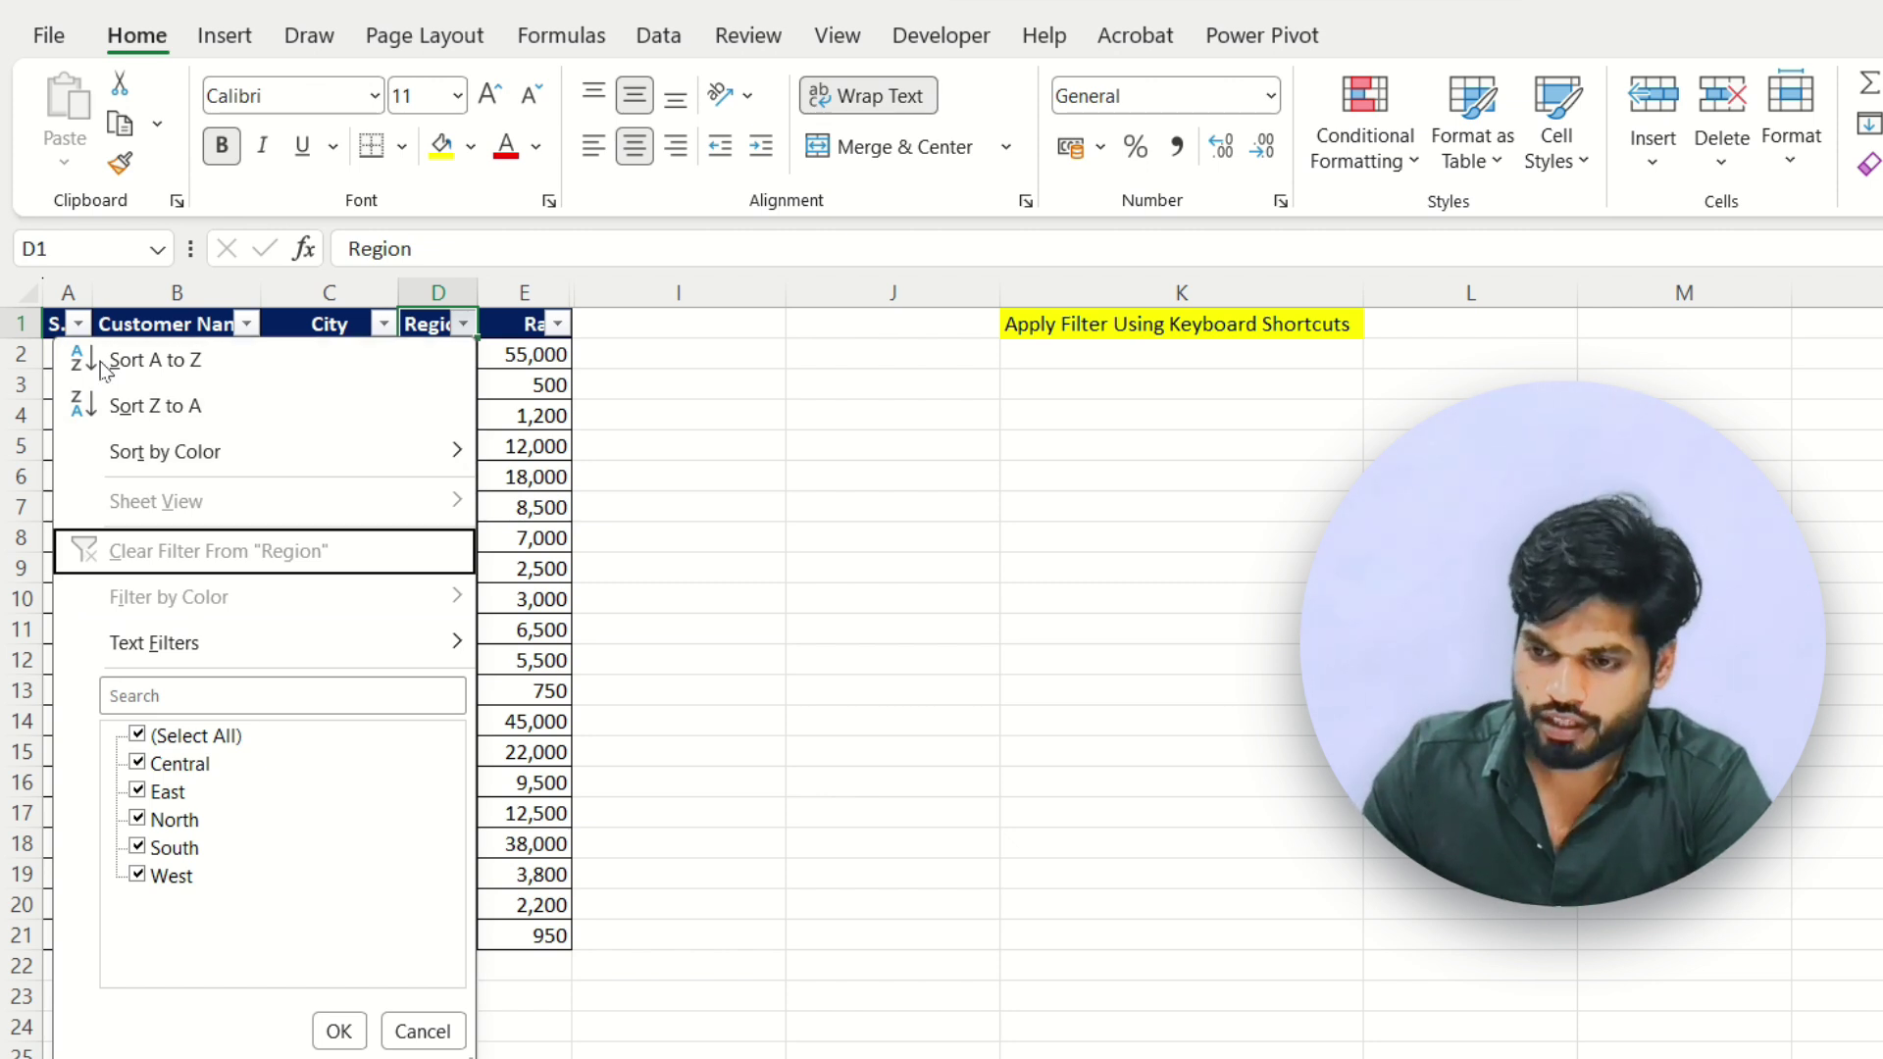
{"action": "key", "text": "Up"}
{"action": "key", "text": "Down"}
{"action": "key", "text": "Down"}
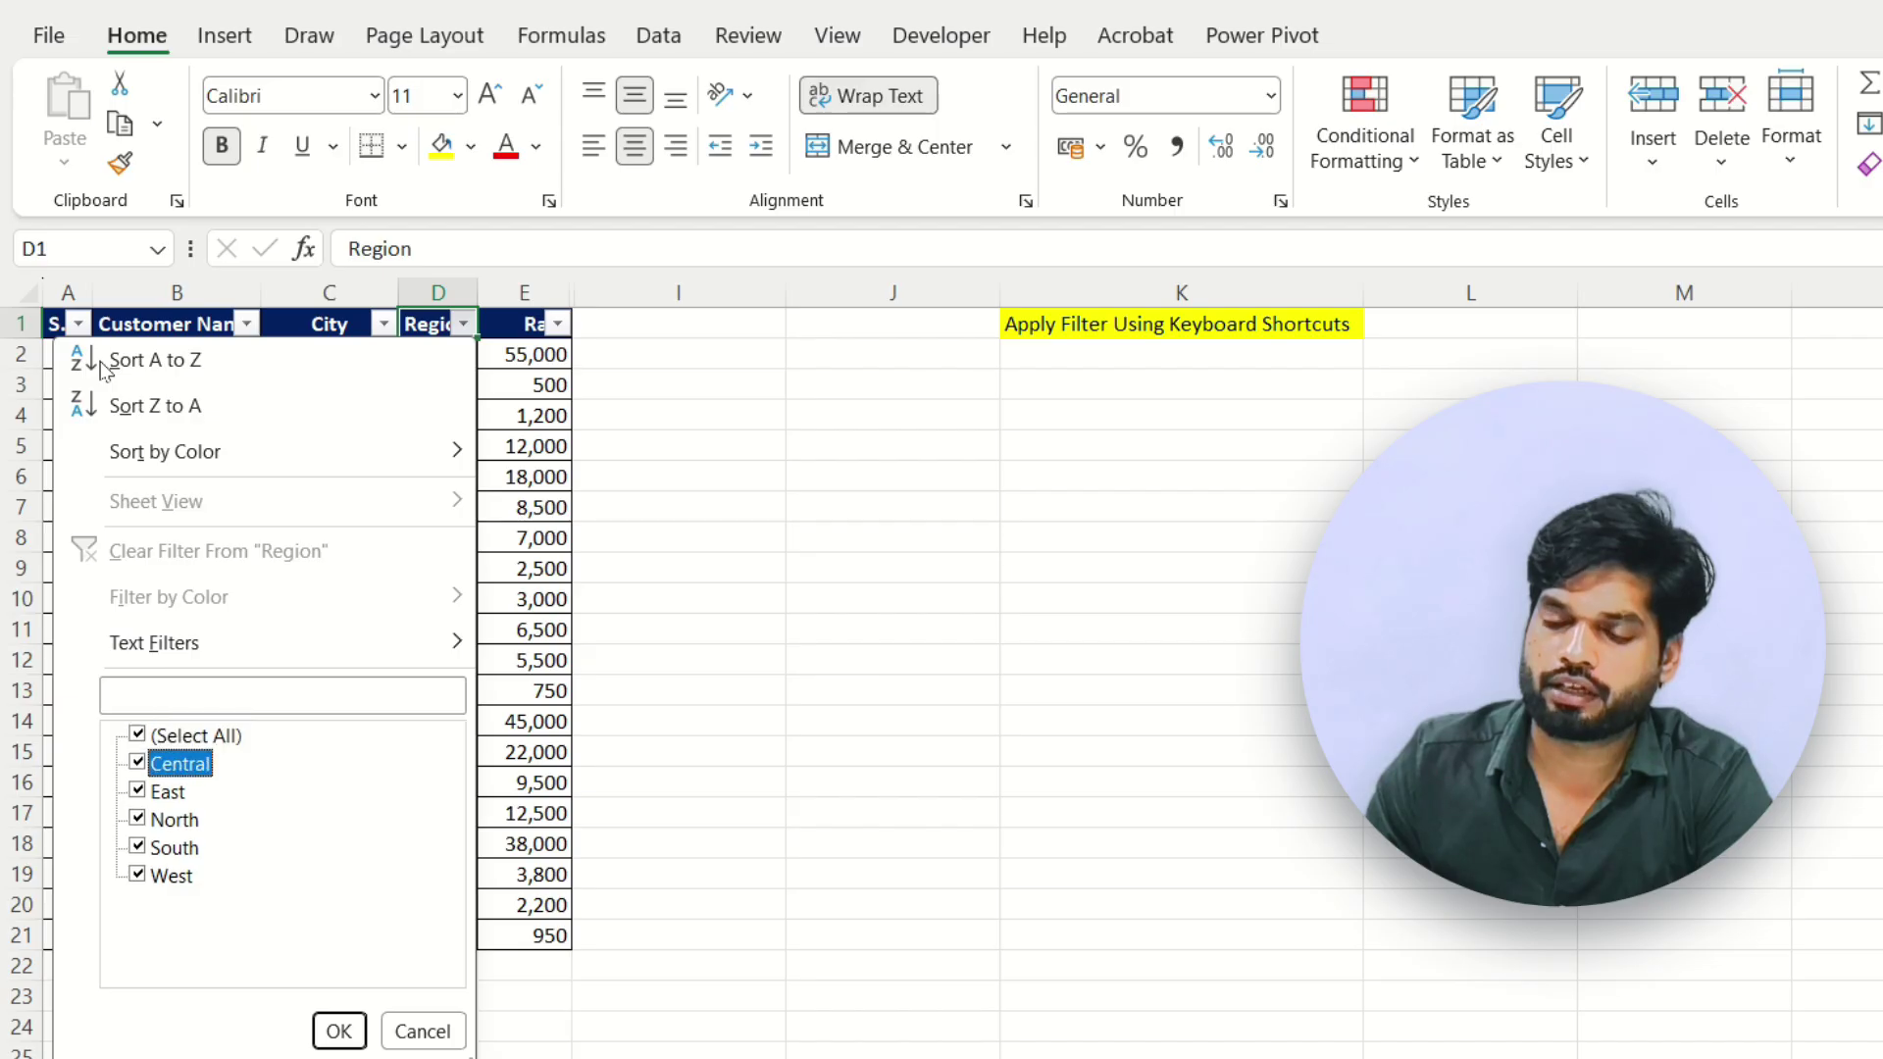
{"action": "key", "text": "Up"}
{"action": "key", "text": "Up"}
{"action": "key", "text": "Up"}
{"action": "key", "text": "Down"}
{"action": "key", "text": "Down"}
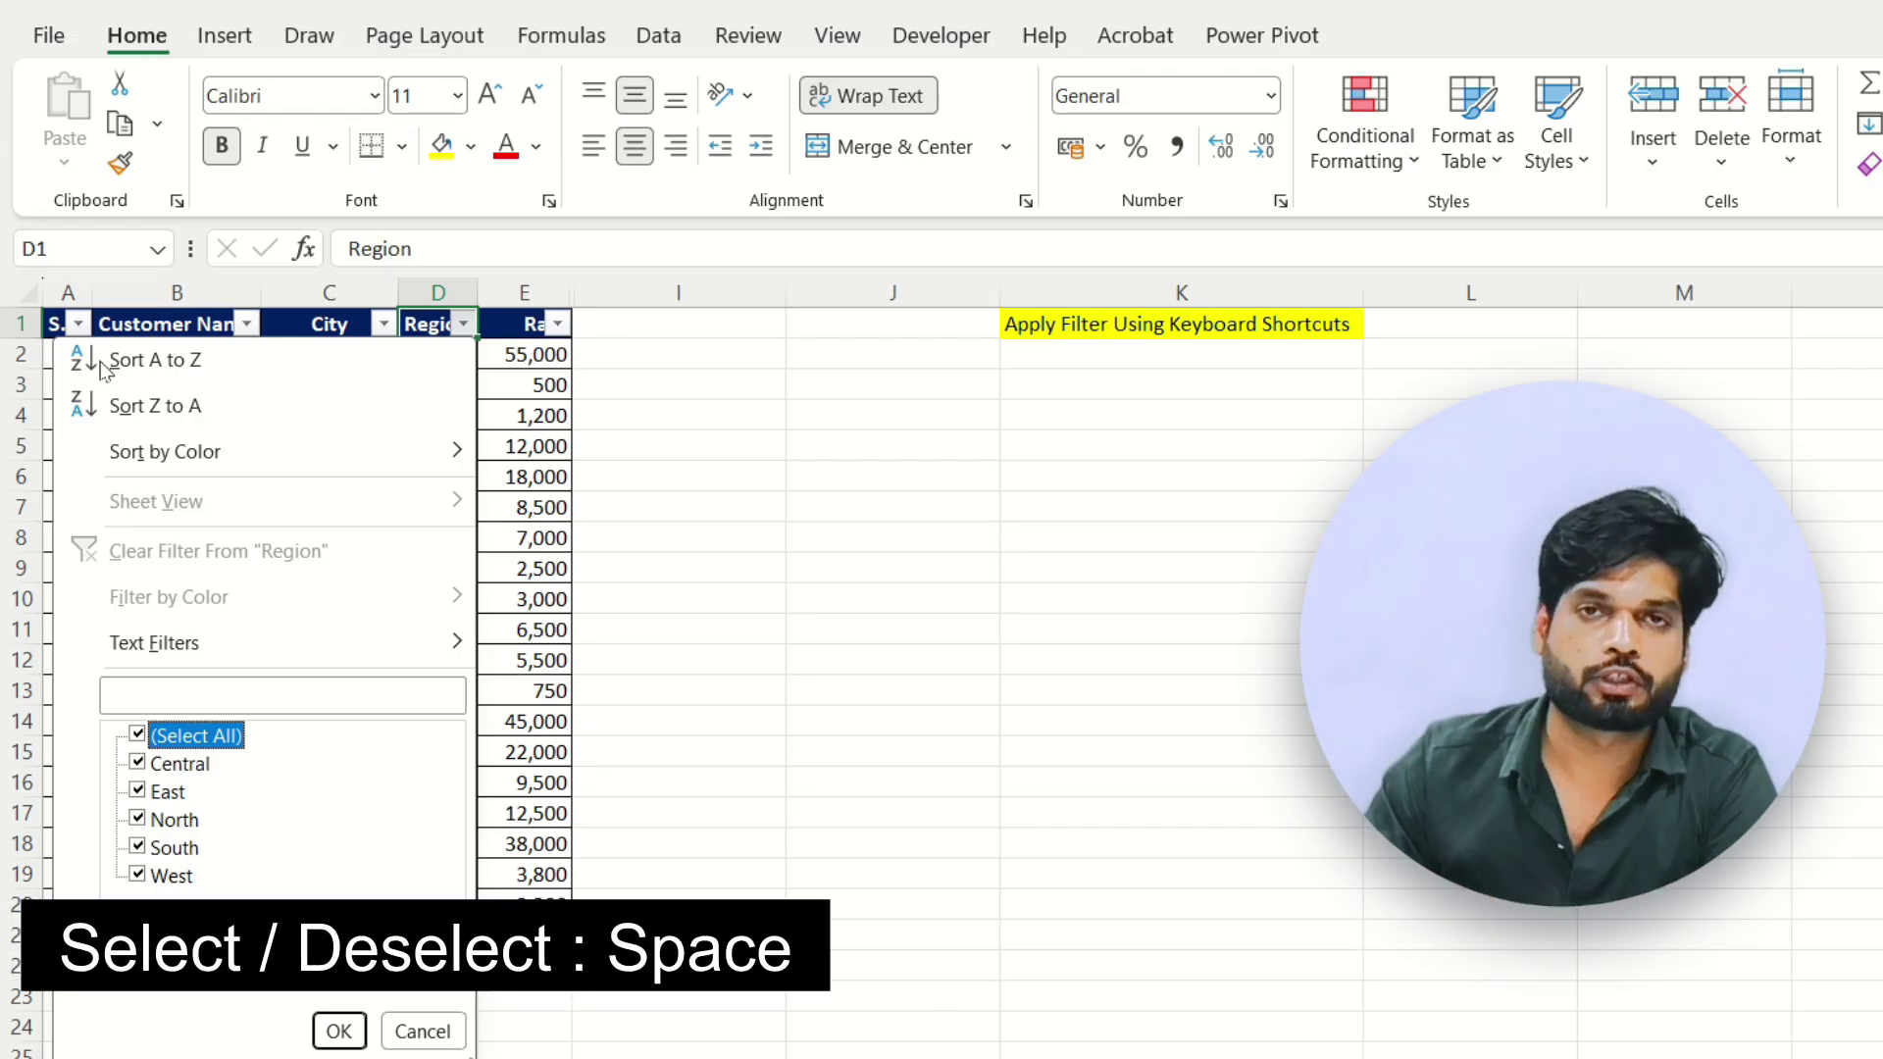
{"action": "key", "text": "space"}
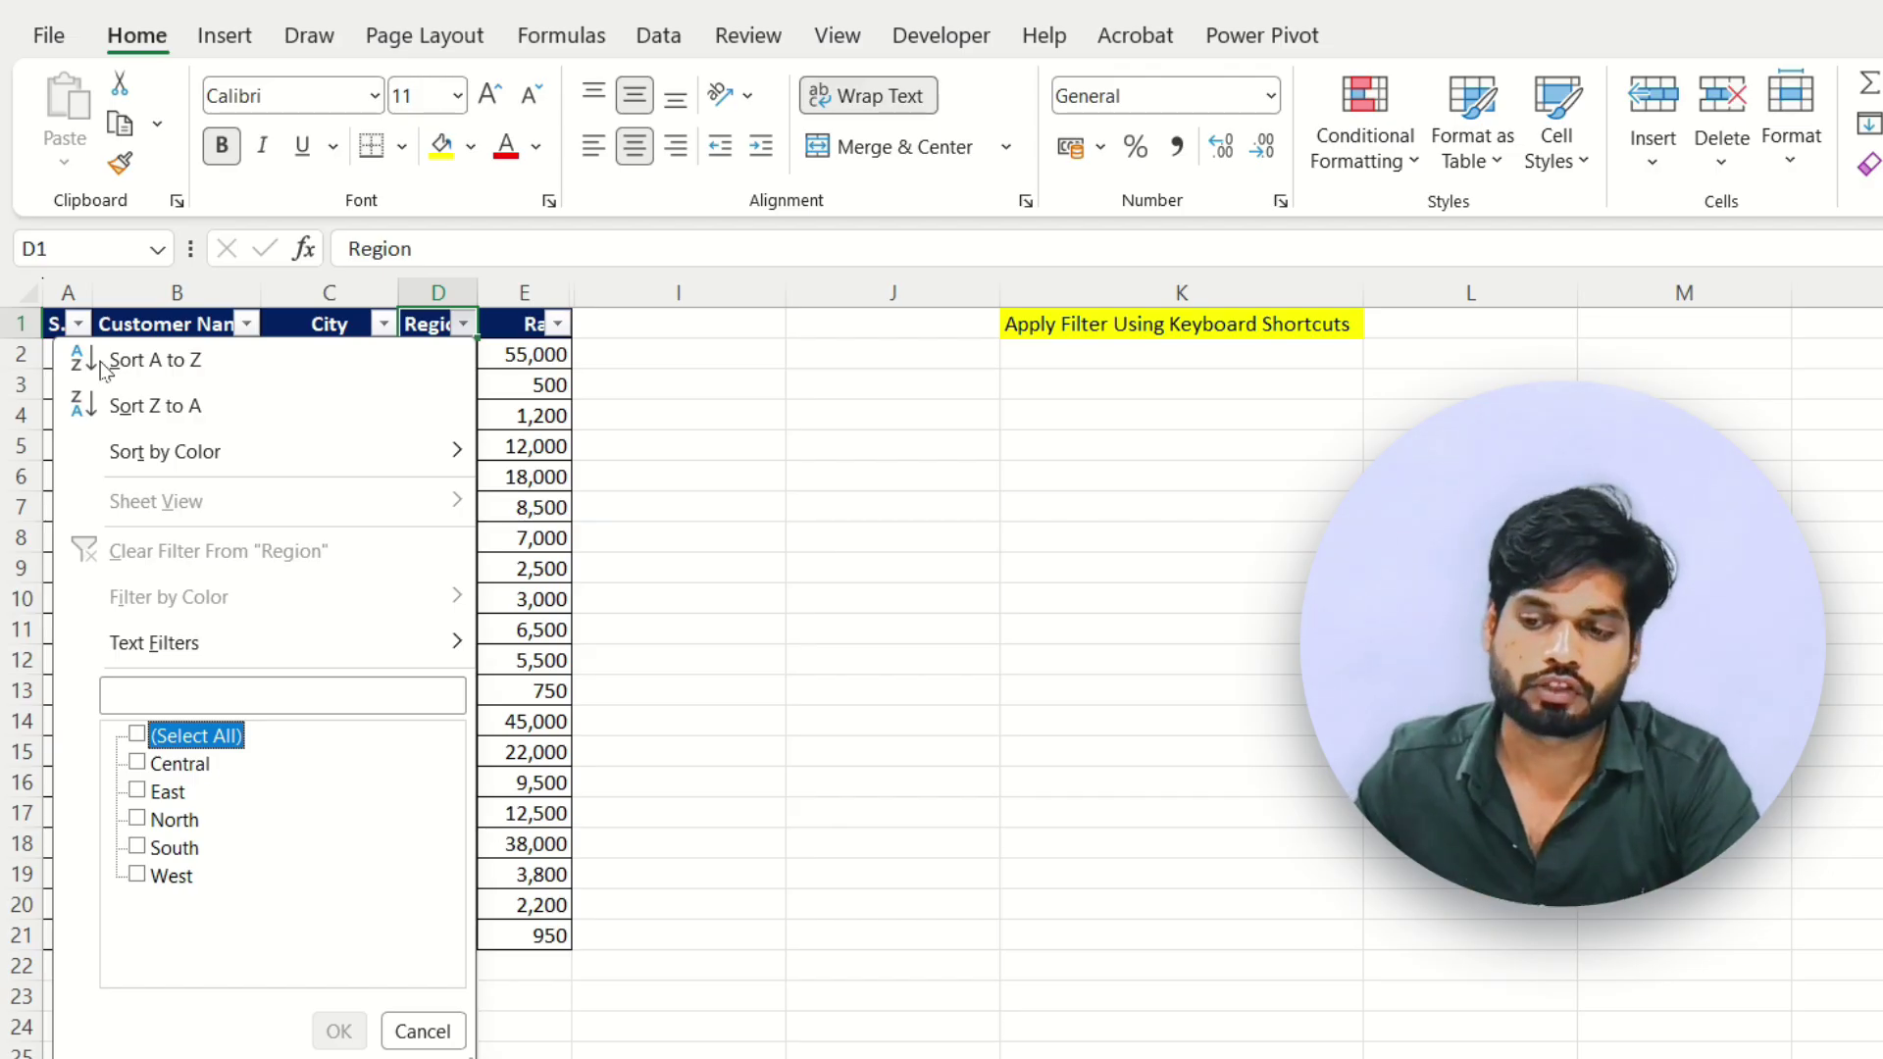
Step: Select East and West in the Region filter list and apply the filter
{"action": "key", "text": "Down"}
{"action": "key", "text": "Down"}
{"action": "key", "text": "Down"}
{"action": "key", "text": "Up"}
{"action": "key", "text": "Up"}
{"action": "key", "text": "Down"}
{"action": "key", "text": "Down"}
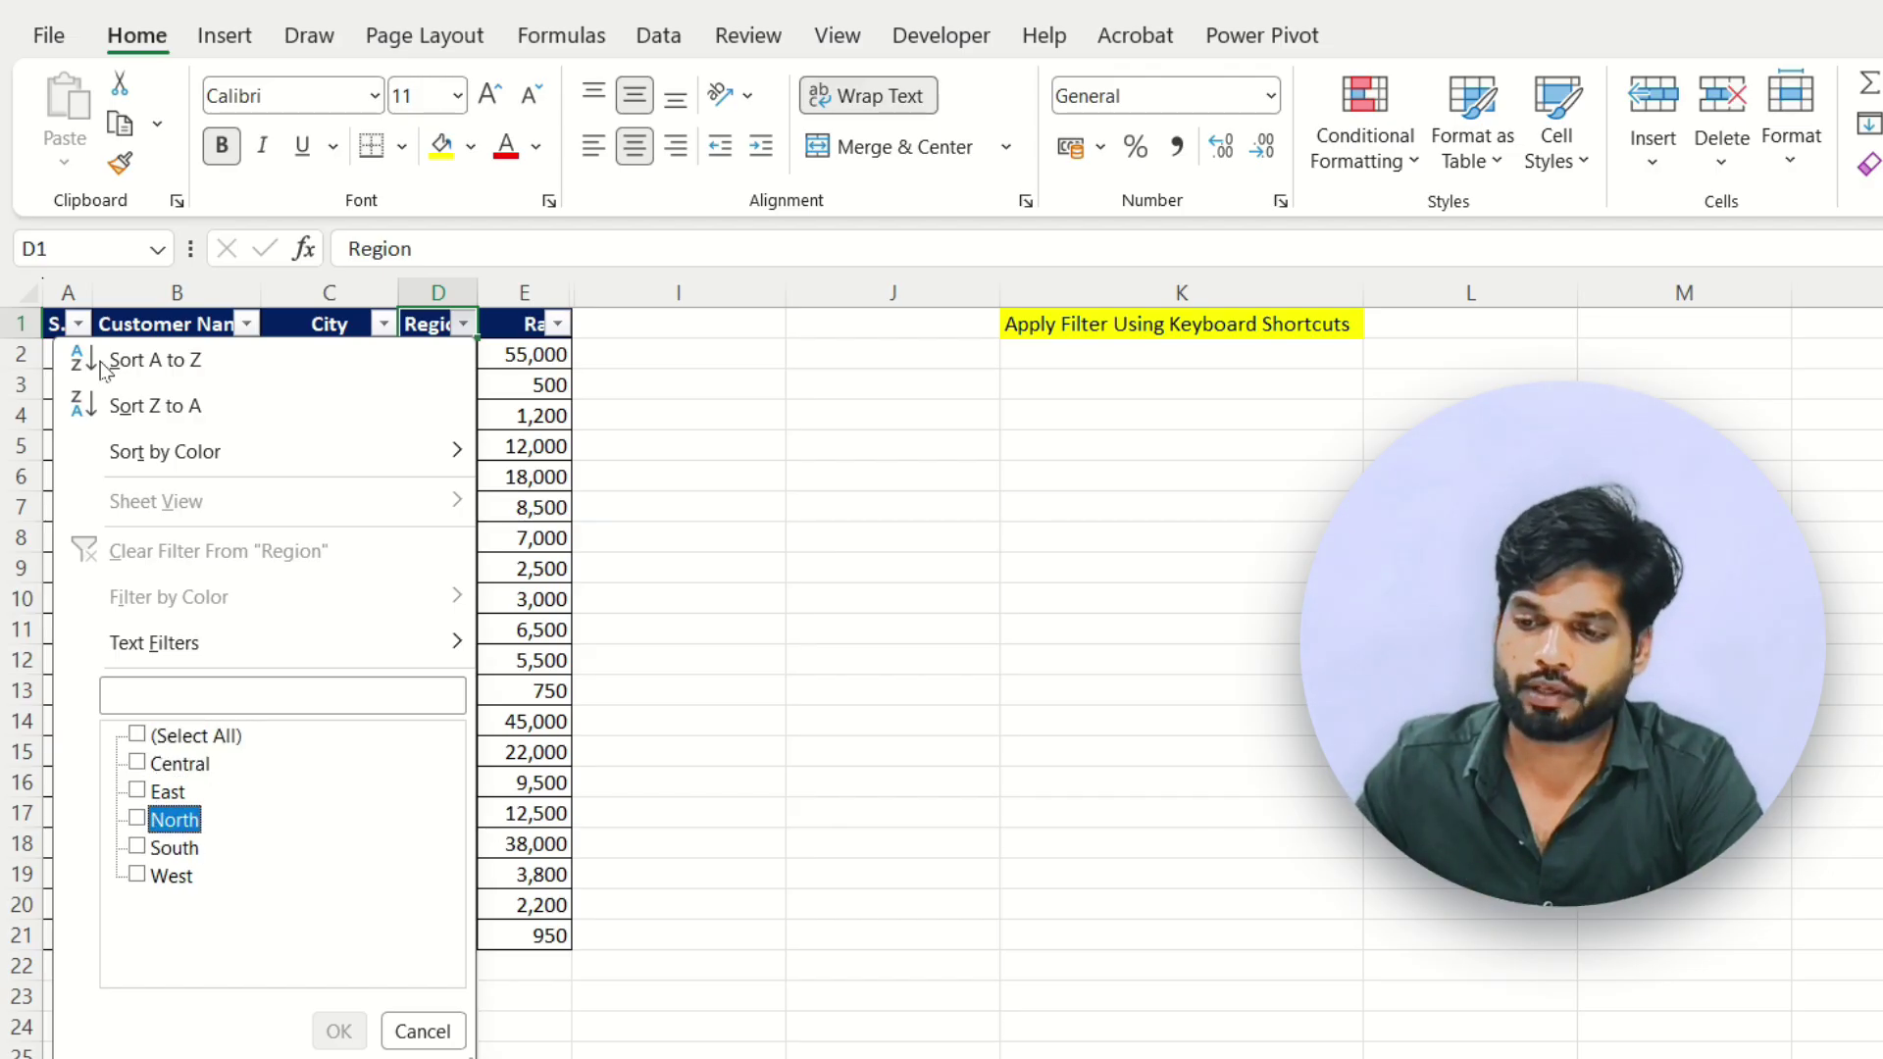
{"action": "key", "text": "Up"}
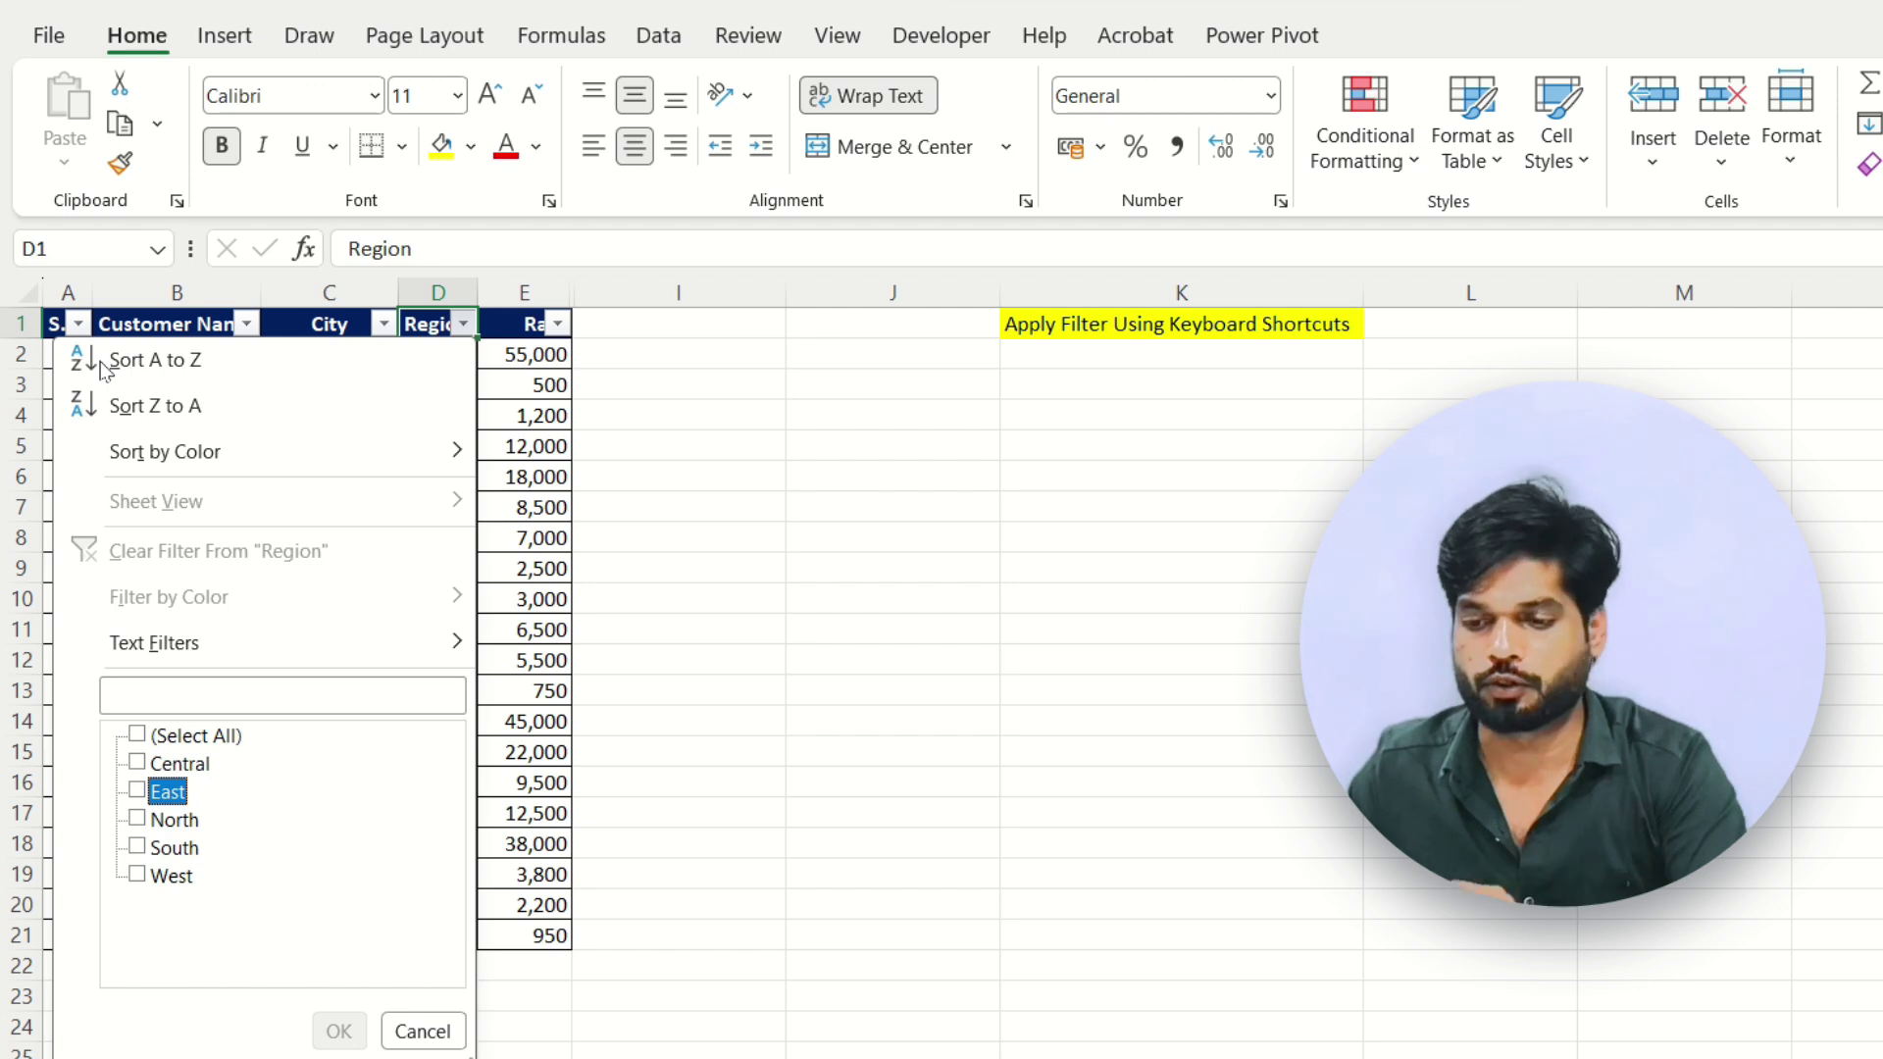
{"action": "key", "text": "space"}
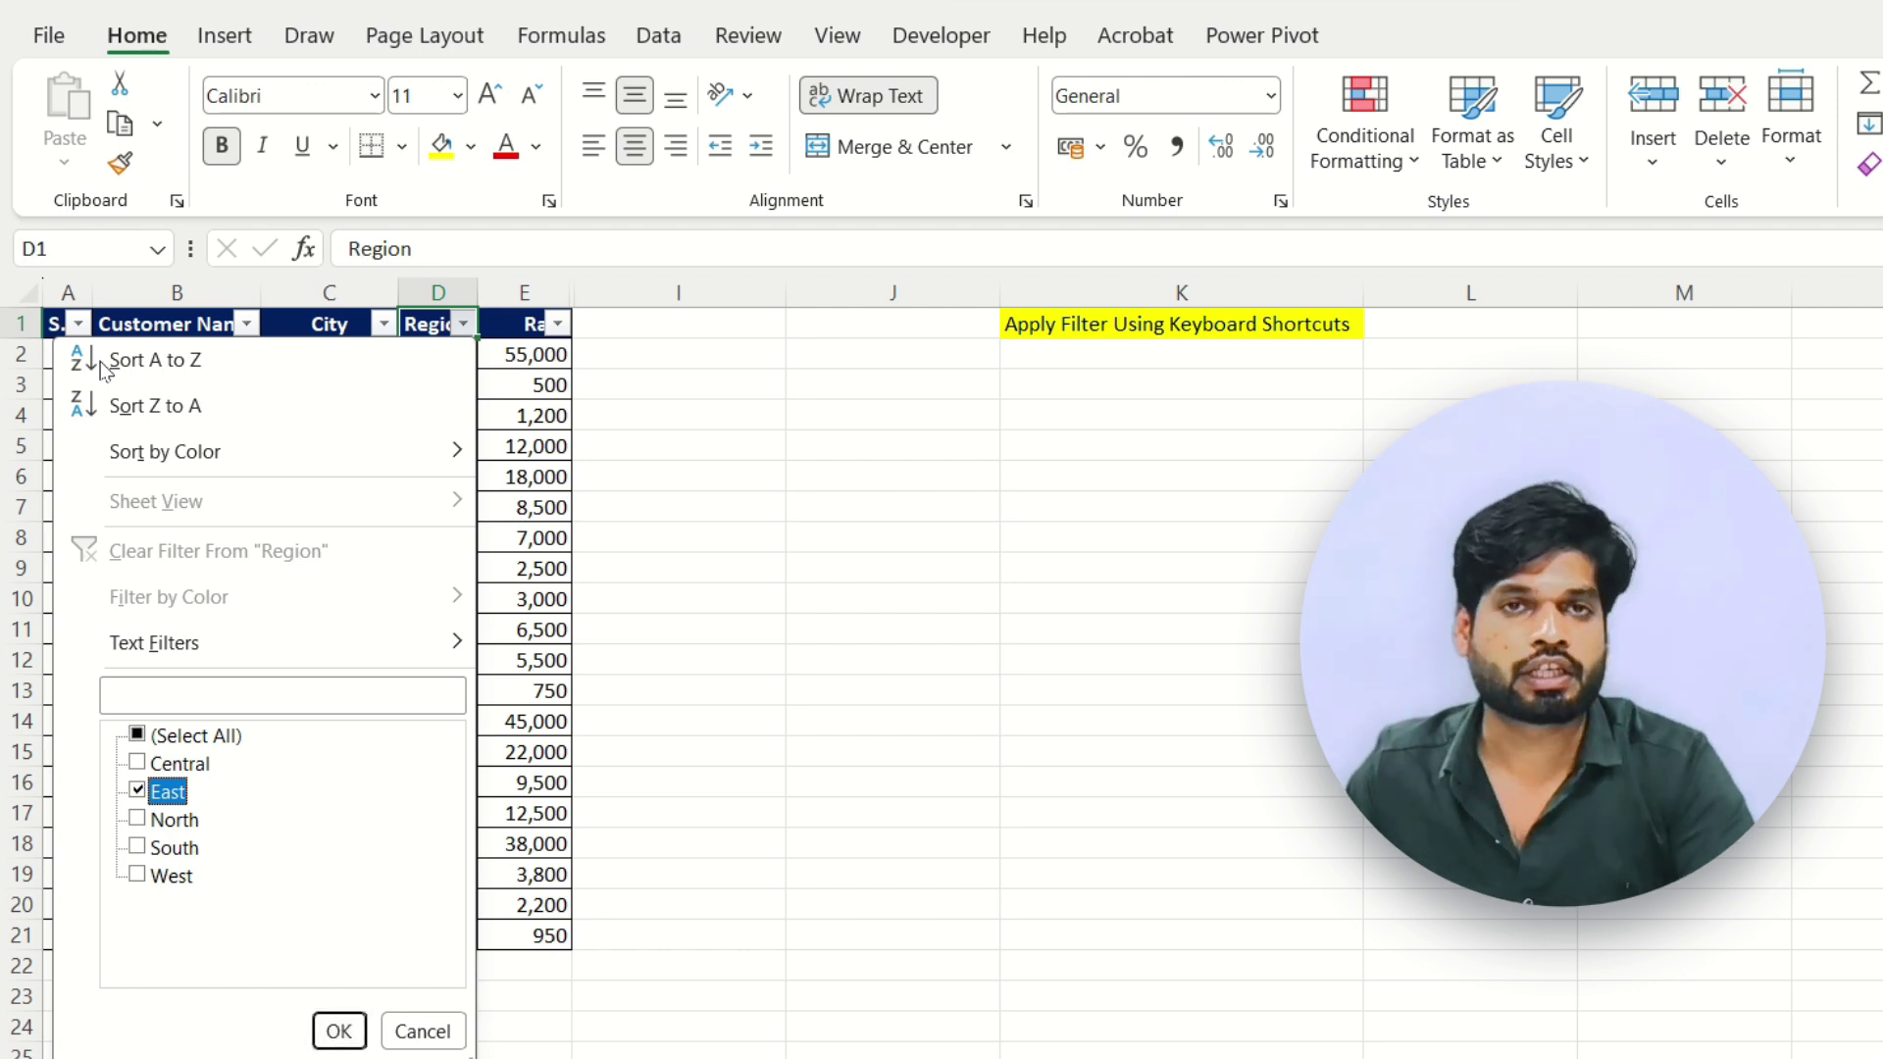
{"action": "key", "text": "Down"}
{"action": "key", "text": "Down"}
{"action": "key", "text": "Down"}
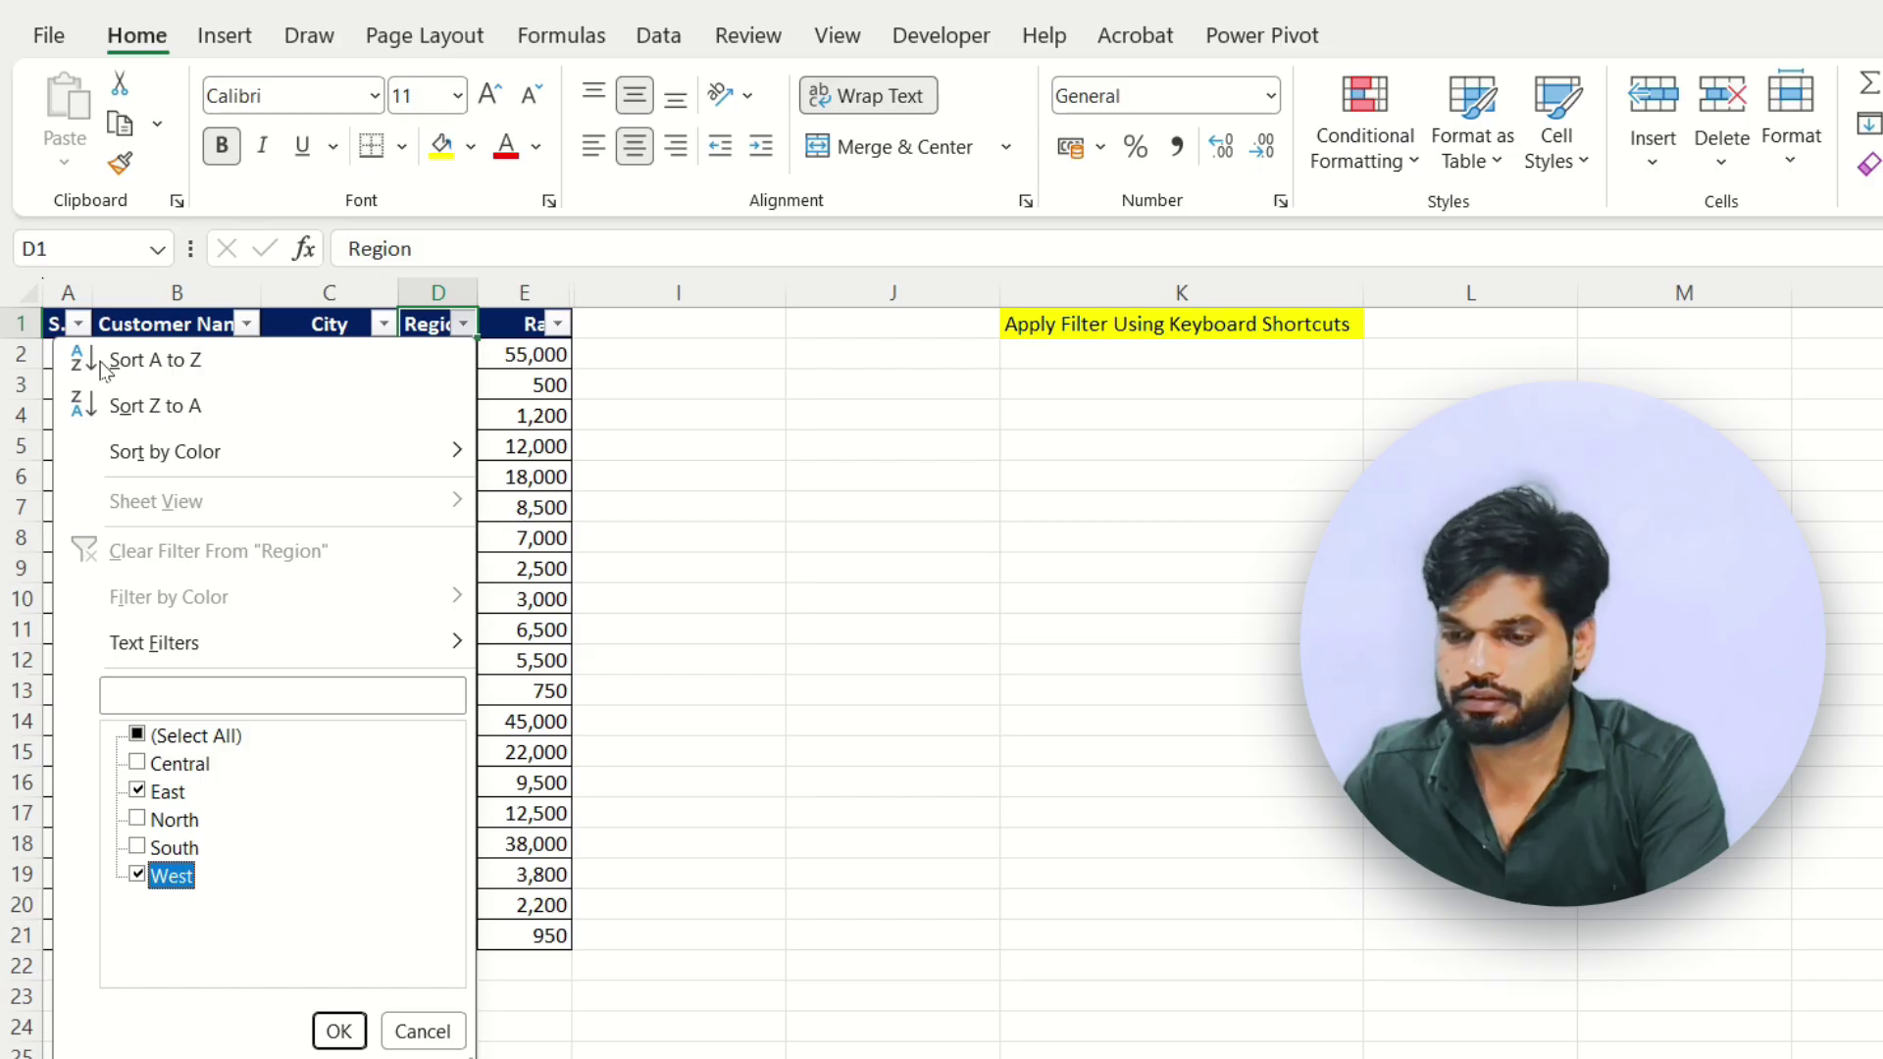
{"action": "key", "text": "Return"}
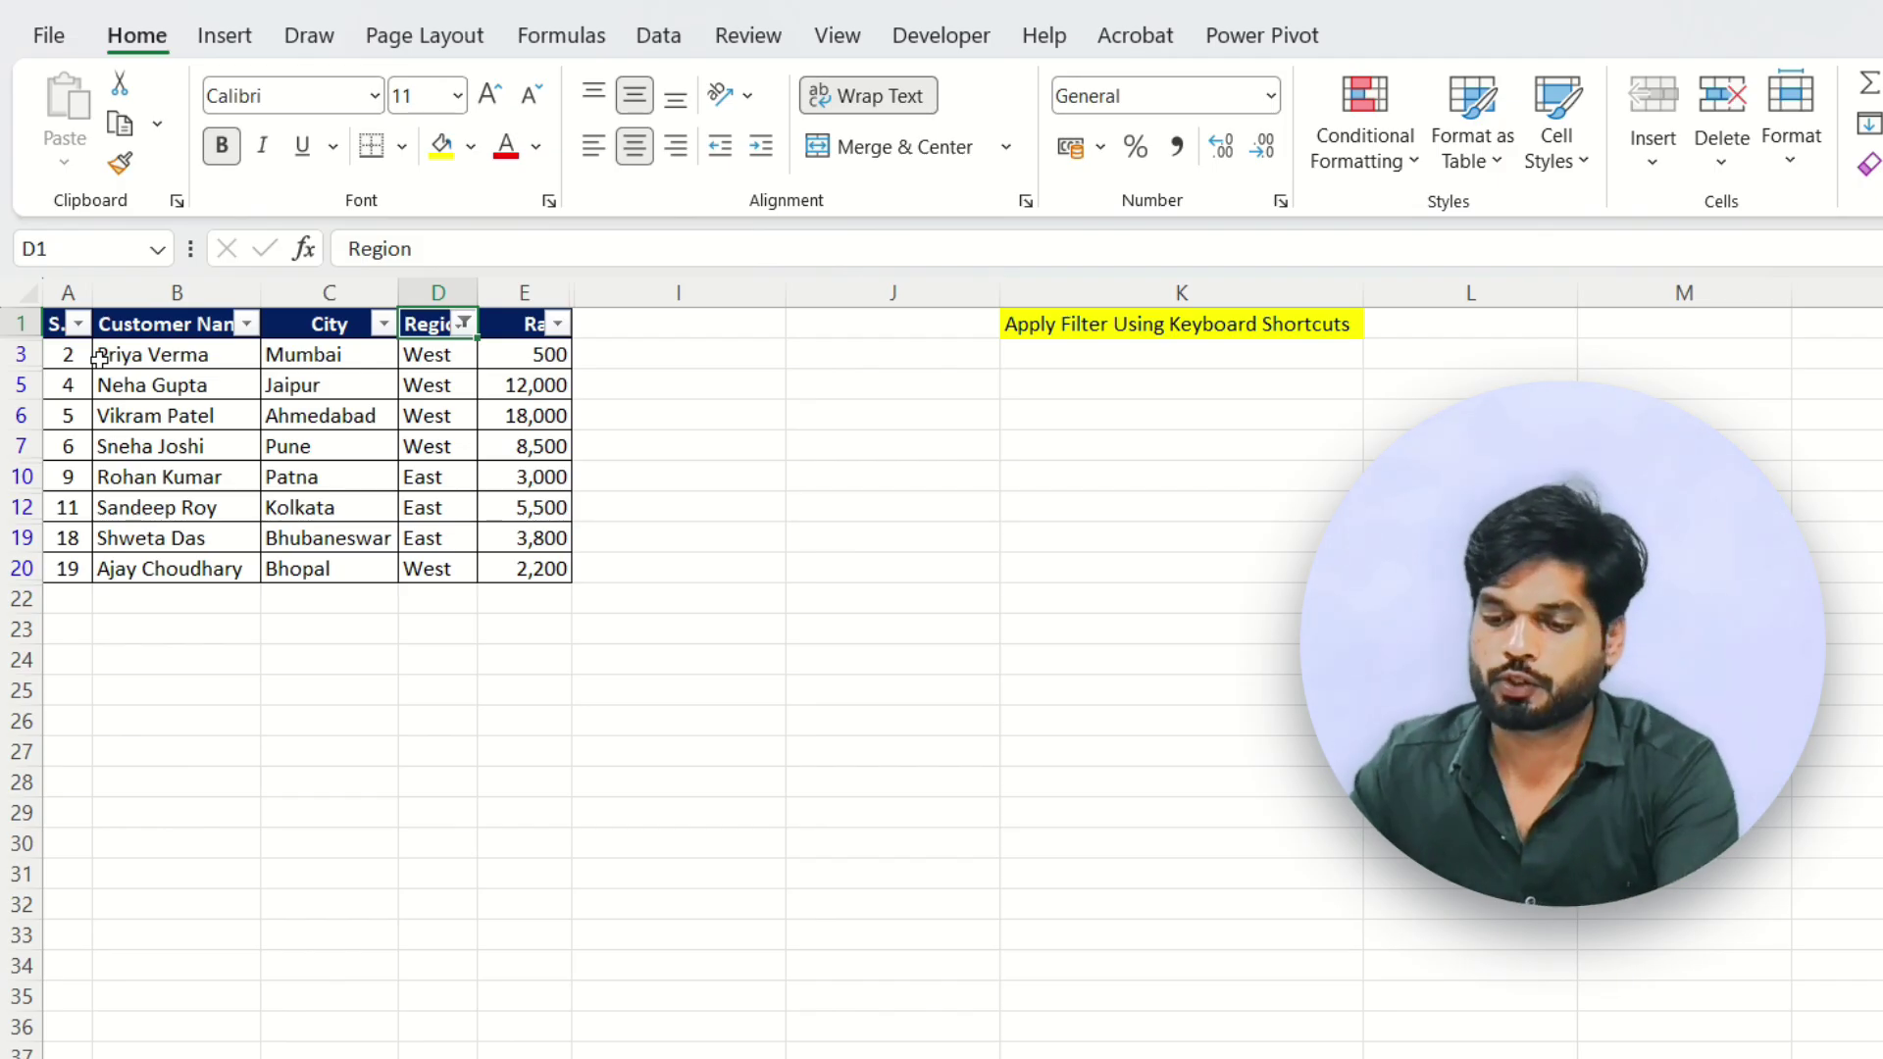
Step: Remove the filter from the customer table, and turn filtering back on for its headers
{"action": "key", "text": "ctrl+shift+l"}
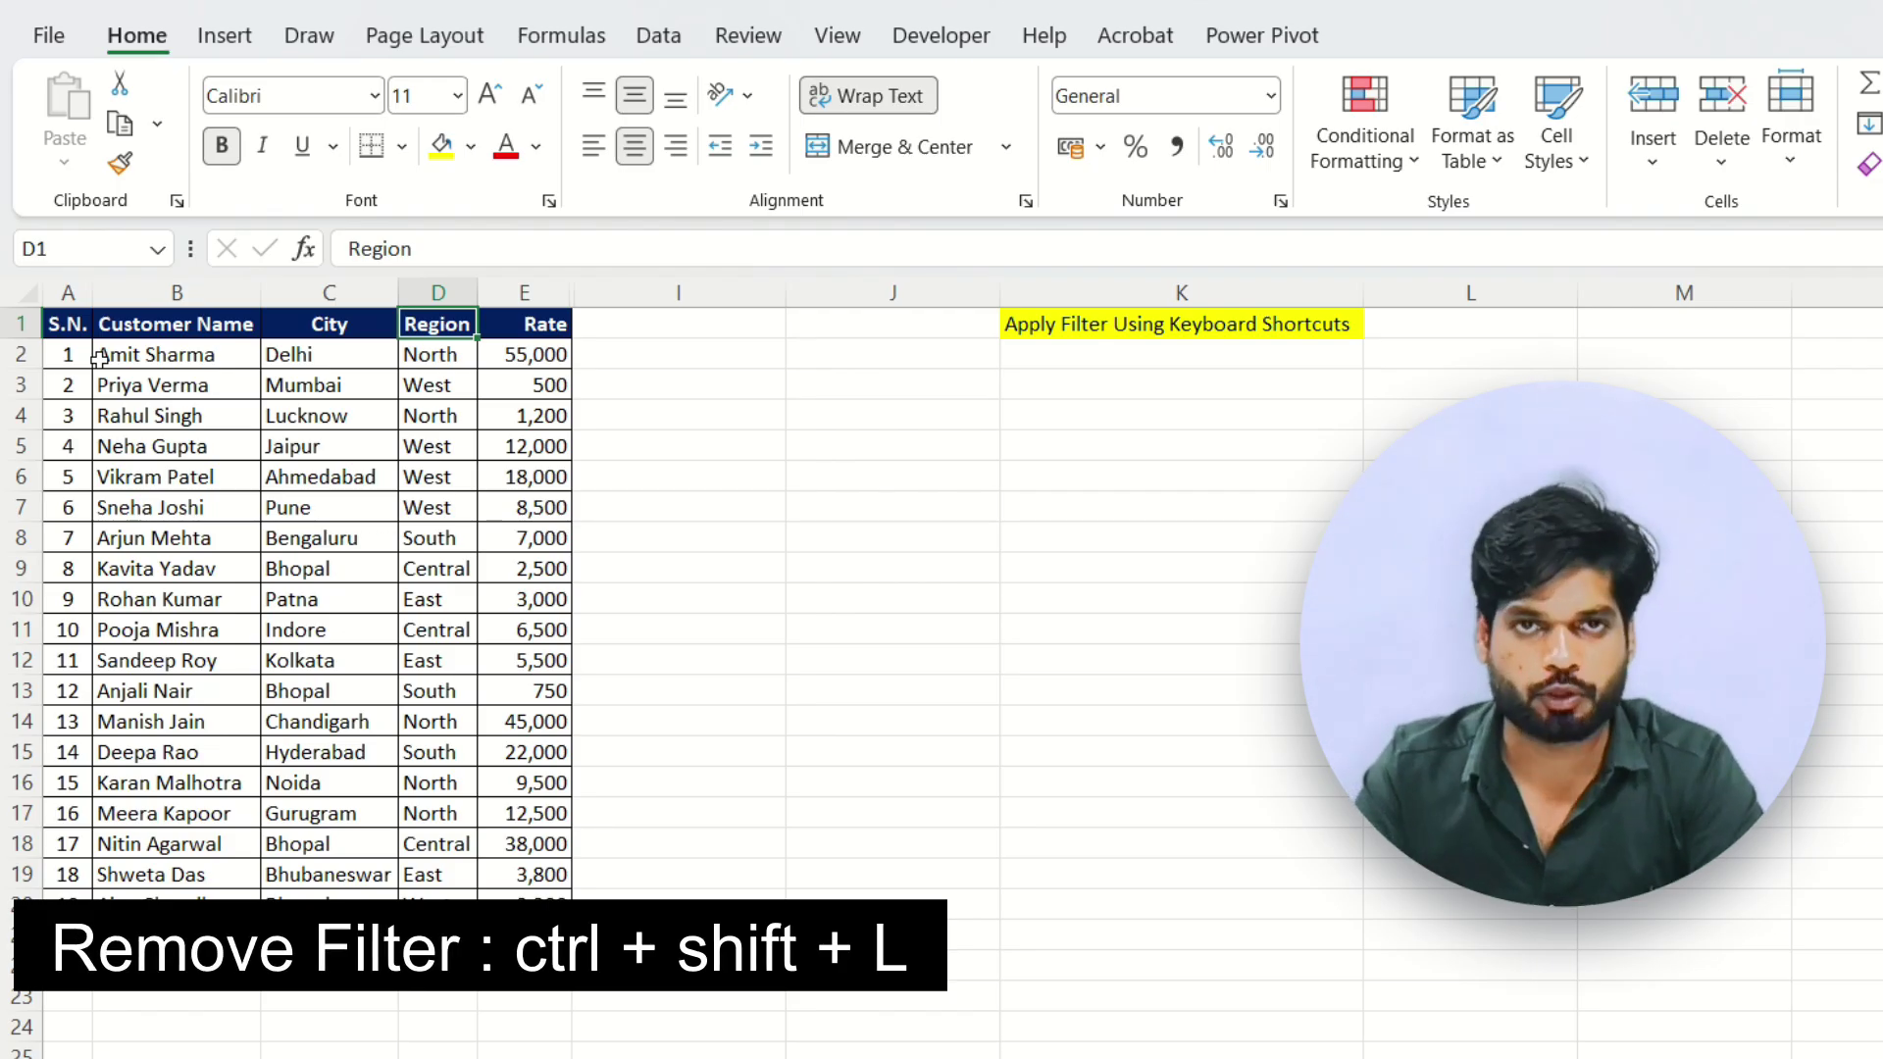
{"action": "key", "text": "ctrl+shift+l"}
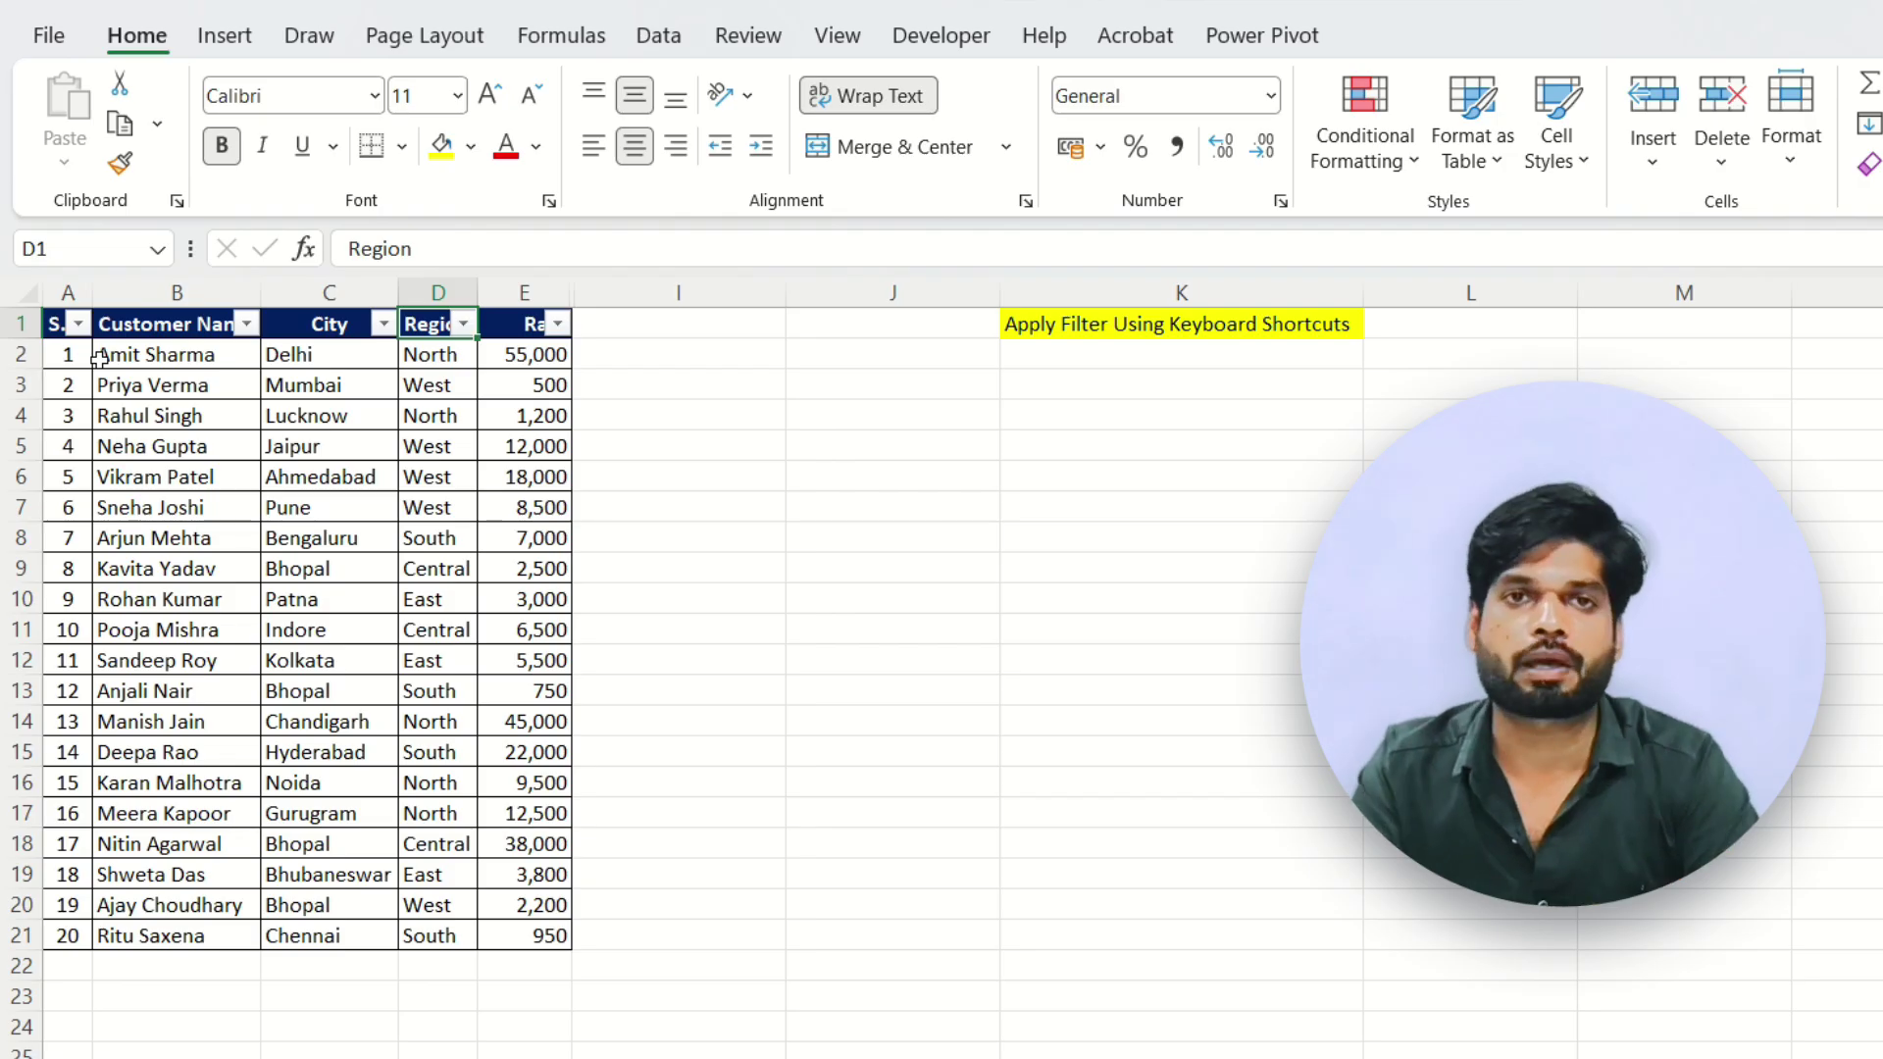
Step: Open the filter options of the Customer Name column from B1 and deselect all names
{"action": "key", "text": "Left"}
{"action": "left_click", "coordinate": [99, 358]}
{"action": "key", "text": "Up"}
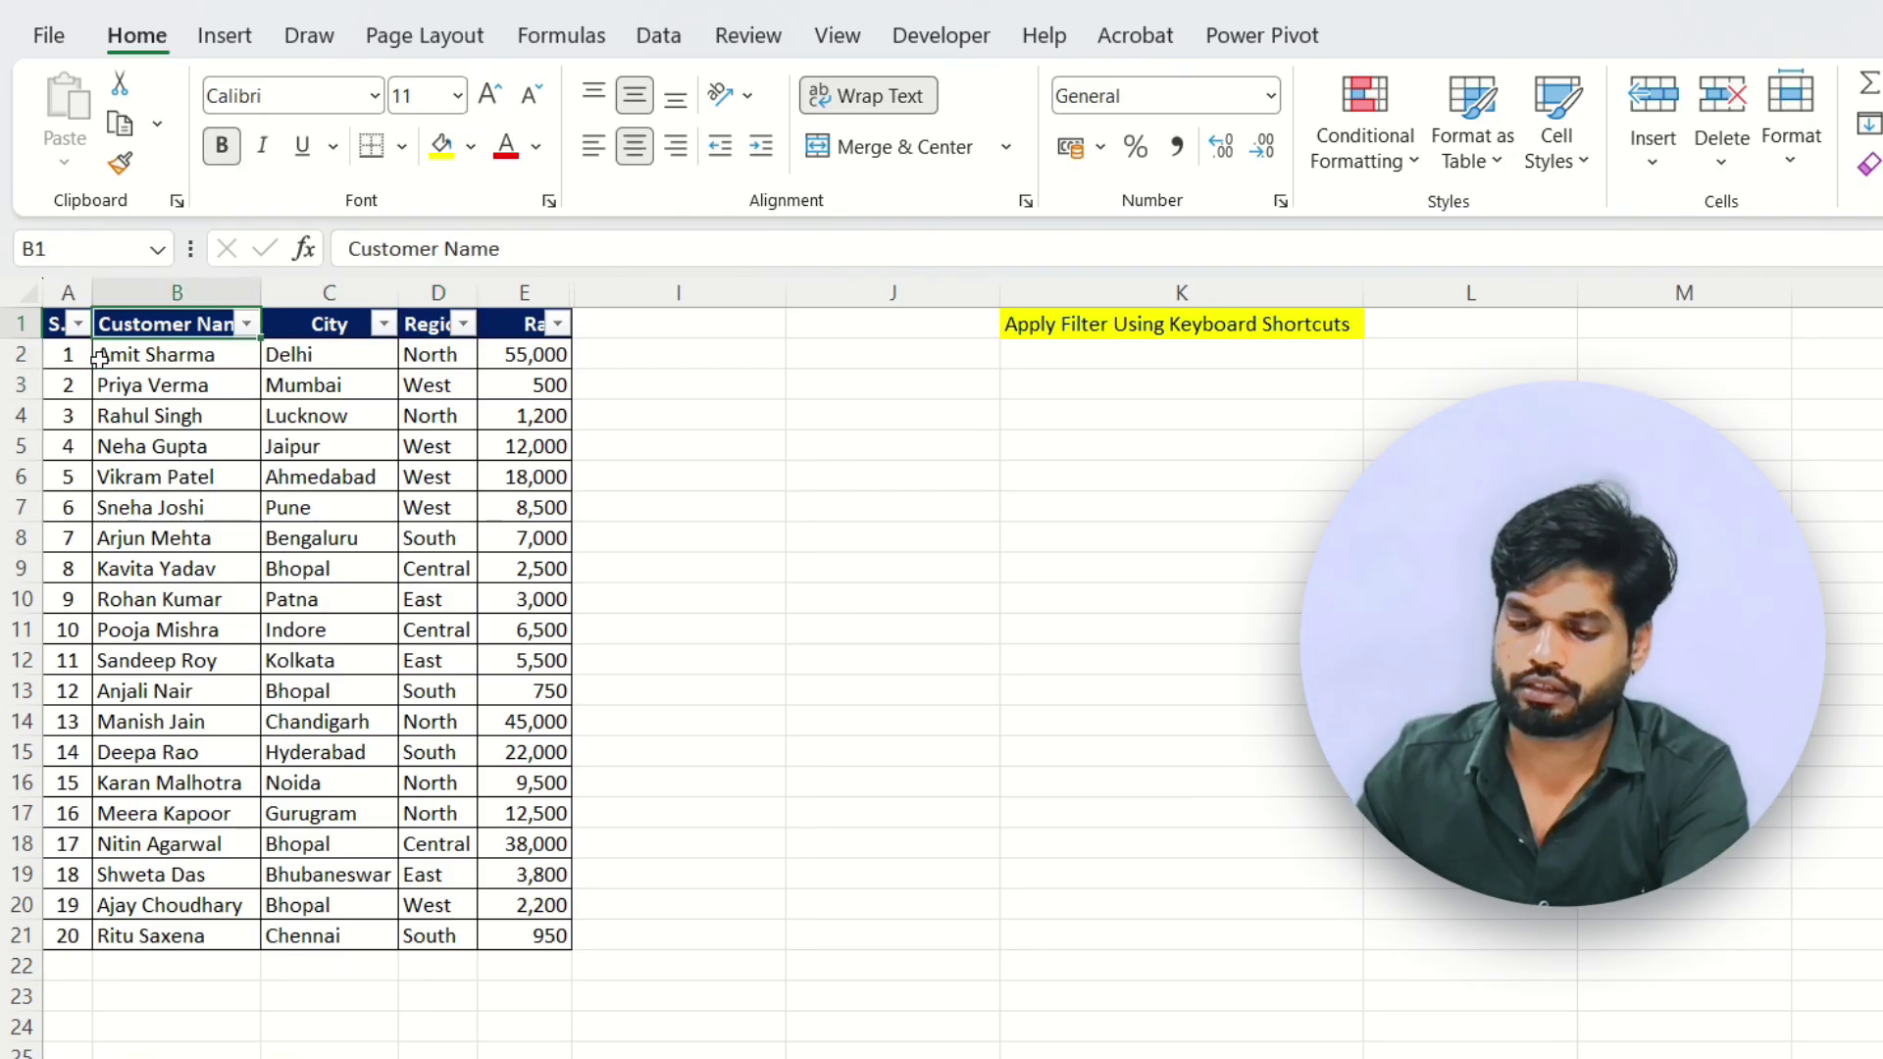
{"action": "key", "text": "alt"}
{"action": "key", "text": "alt"}
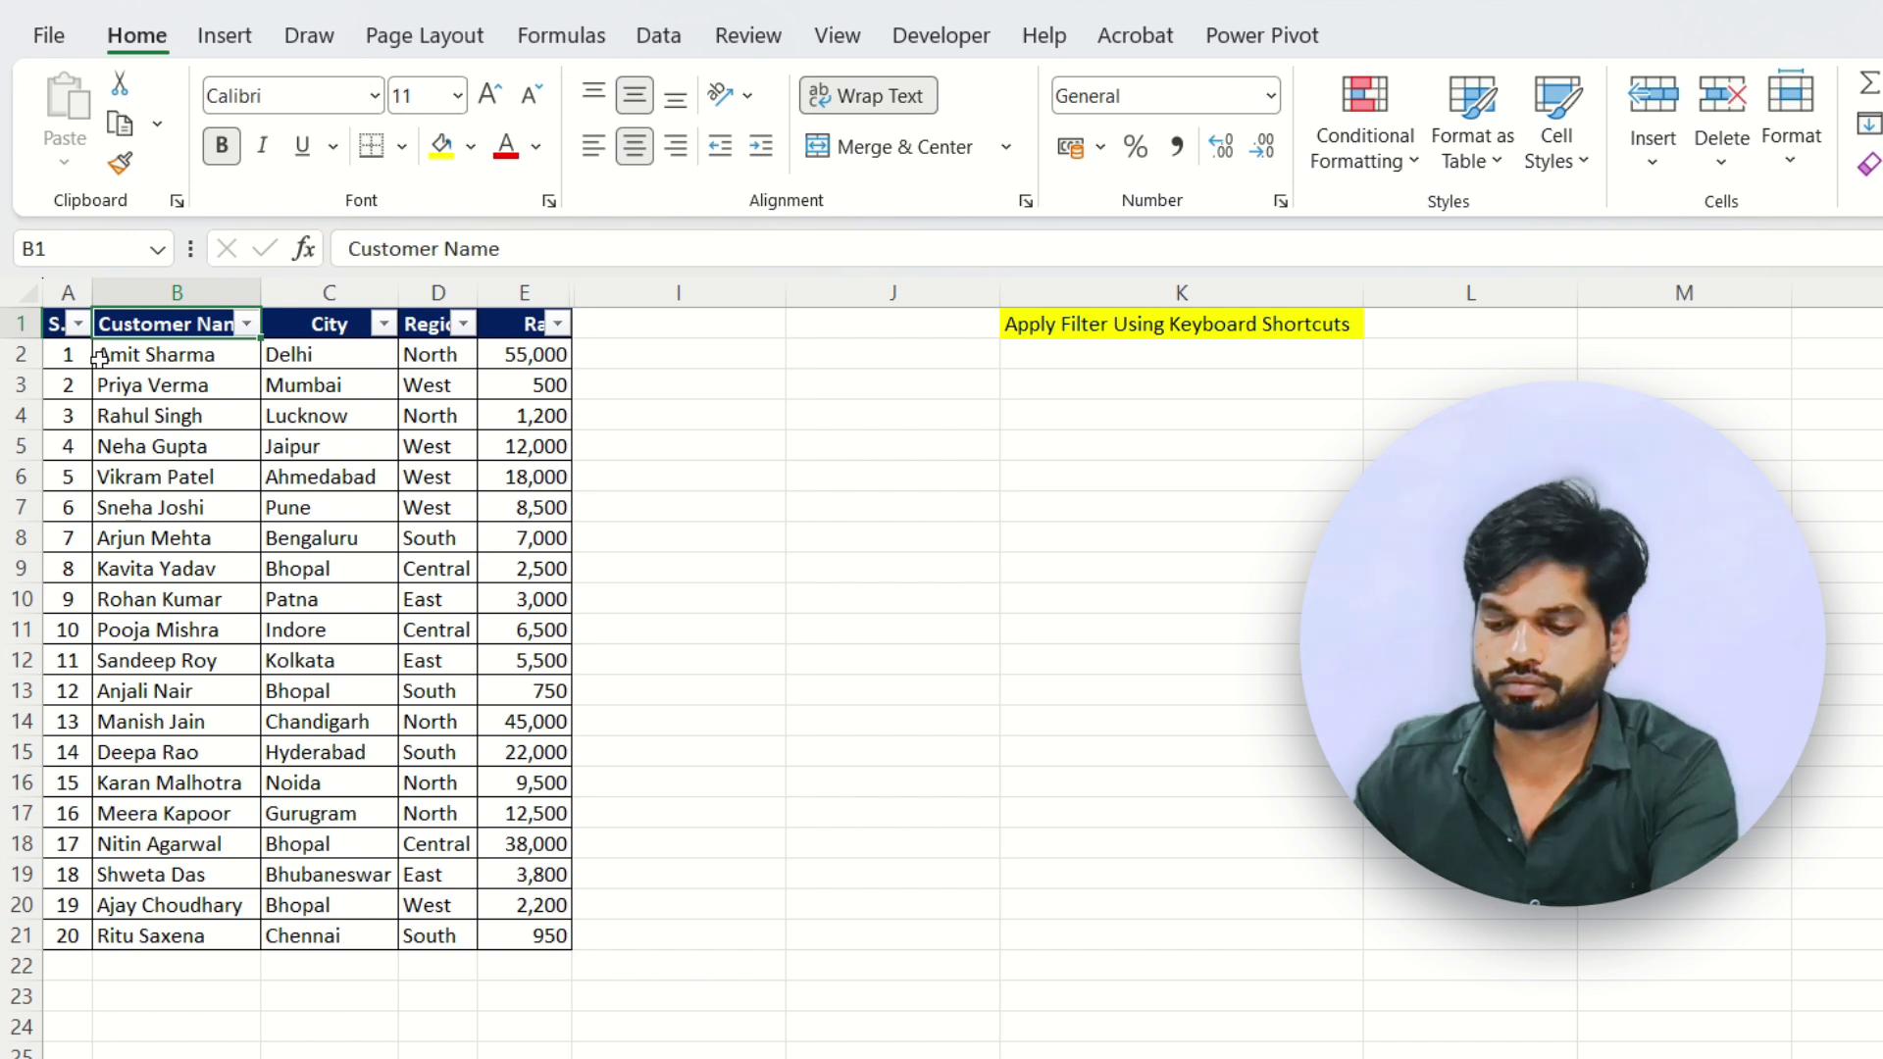
{"action": "key", "text": "alt+Down"}
{"action": "key", "text": "Down"}
{"action": "key", "text": "Down"}
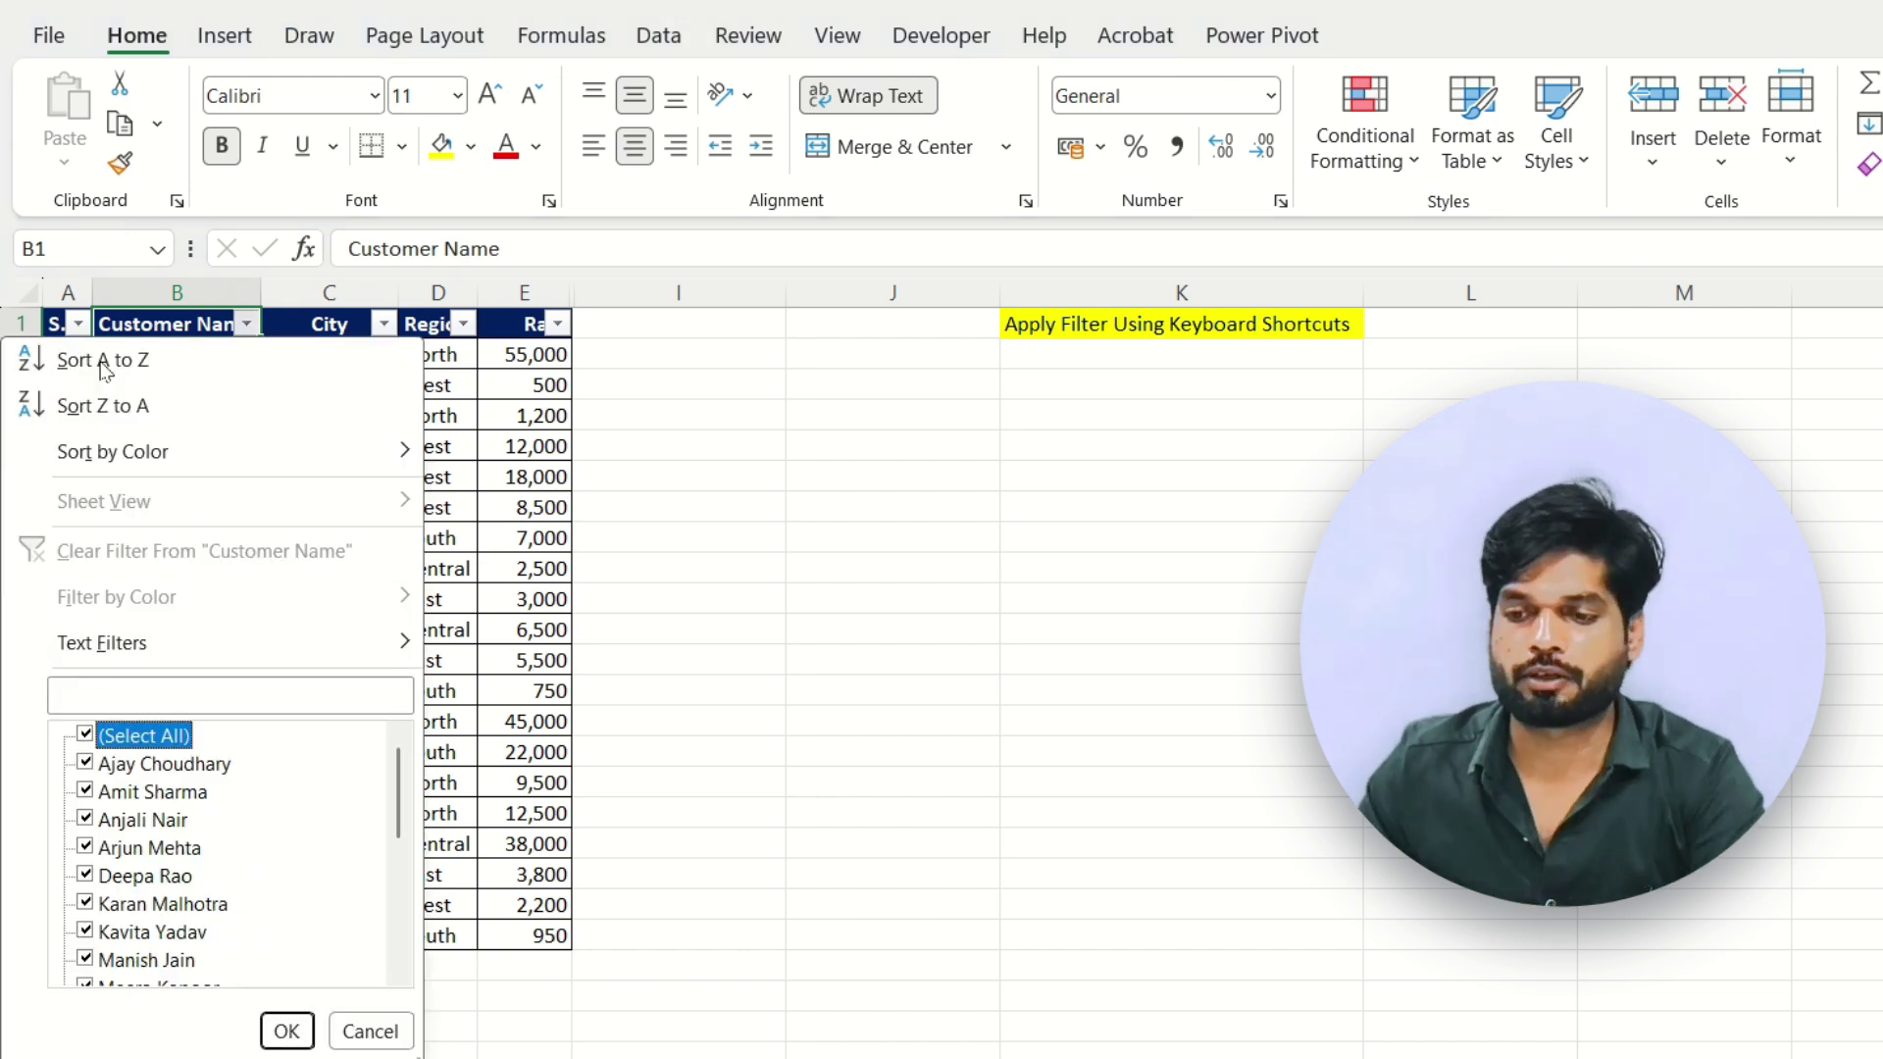
{"action": "key", "text": "space"}
Step: Select the third and sixth customers in the Customer Name filter list and apply the filter
{"action": "key", "text": "Down"}
{"action": "key", "text": "Down"}
{"action": "key", "text": "Down"}
{"action": "key", "text": "space"}
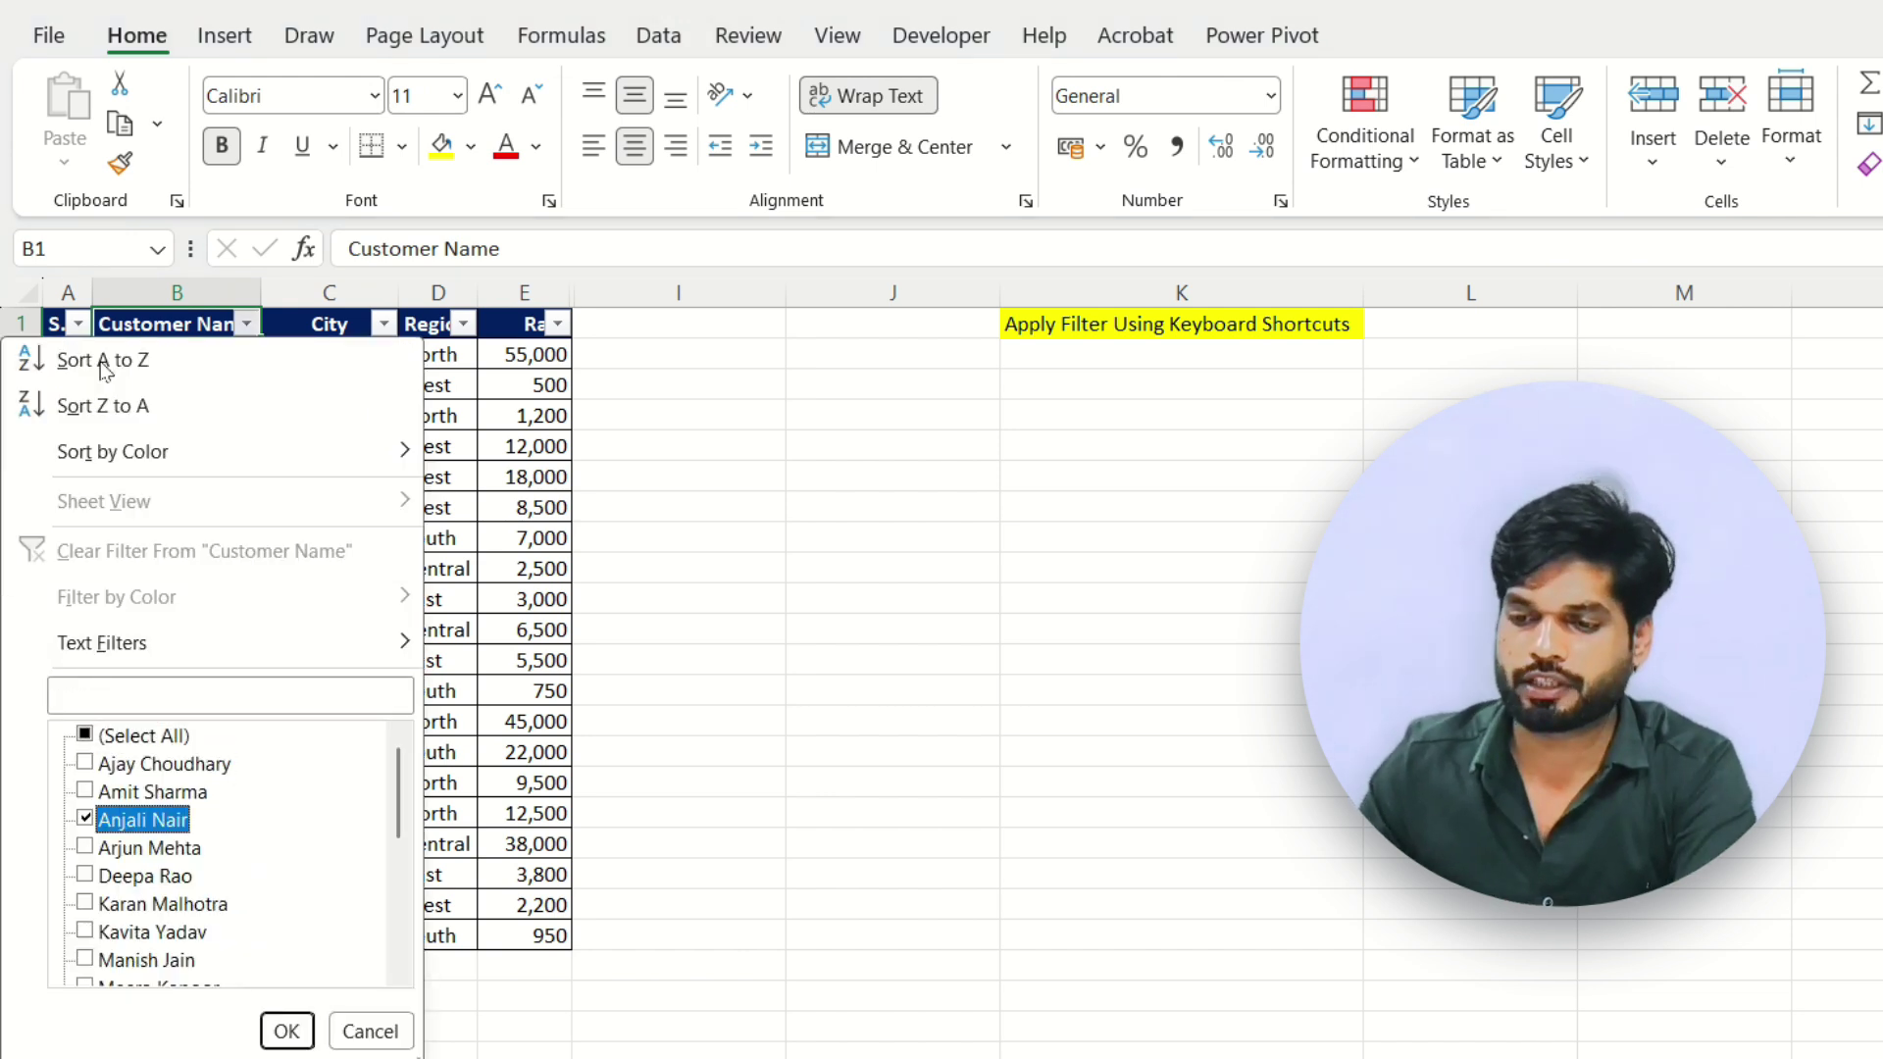
{"action": "key", "text": "Down"}
{"action": "key", "text": "Down"}
{"action": "key", "text": "Down"}
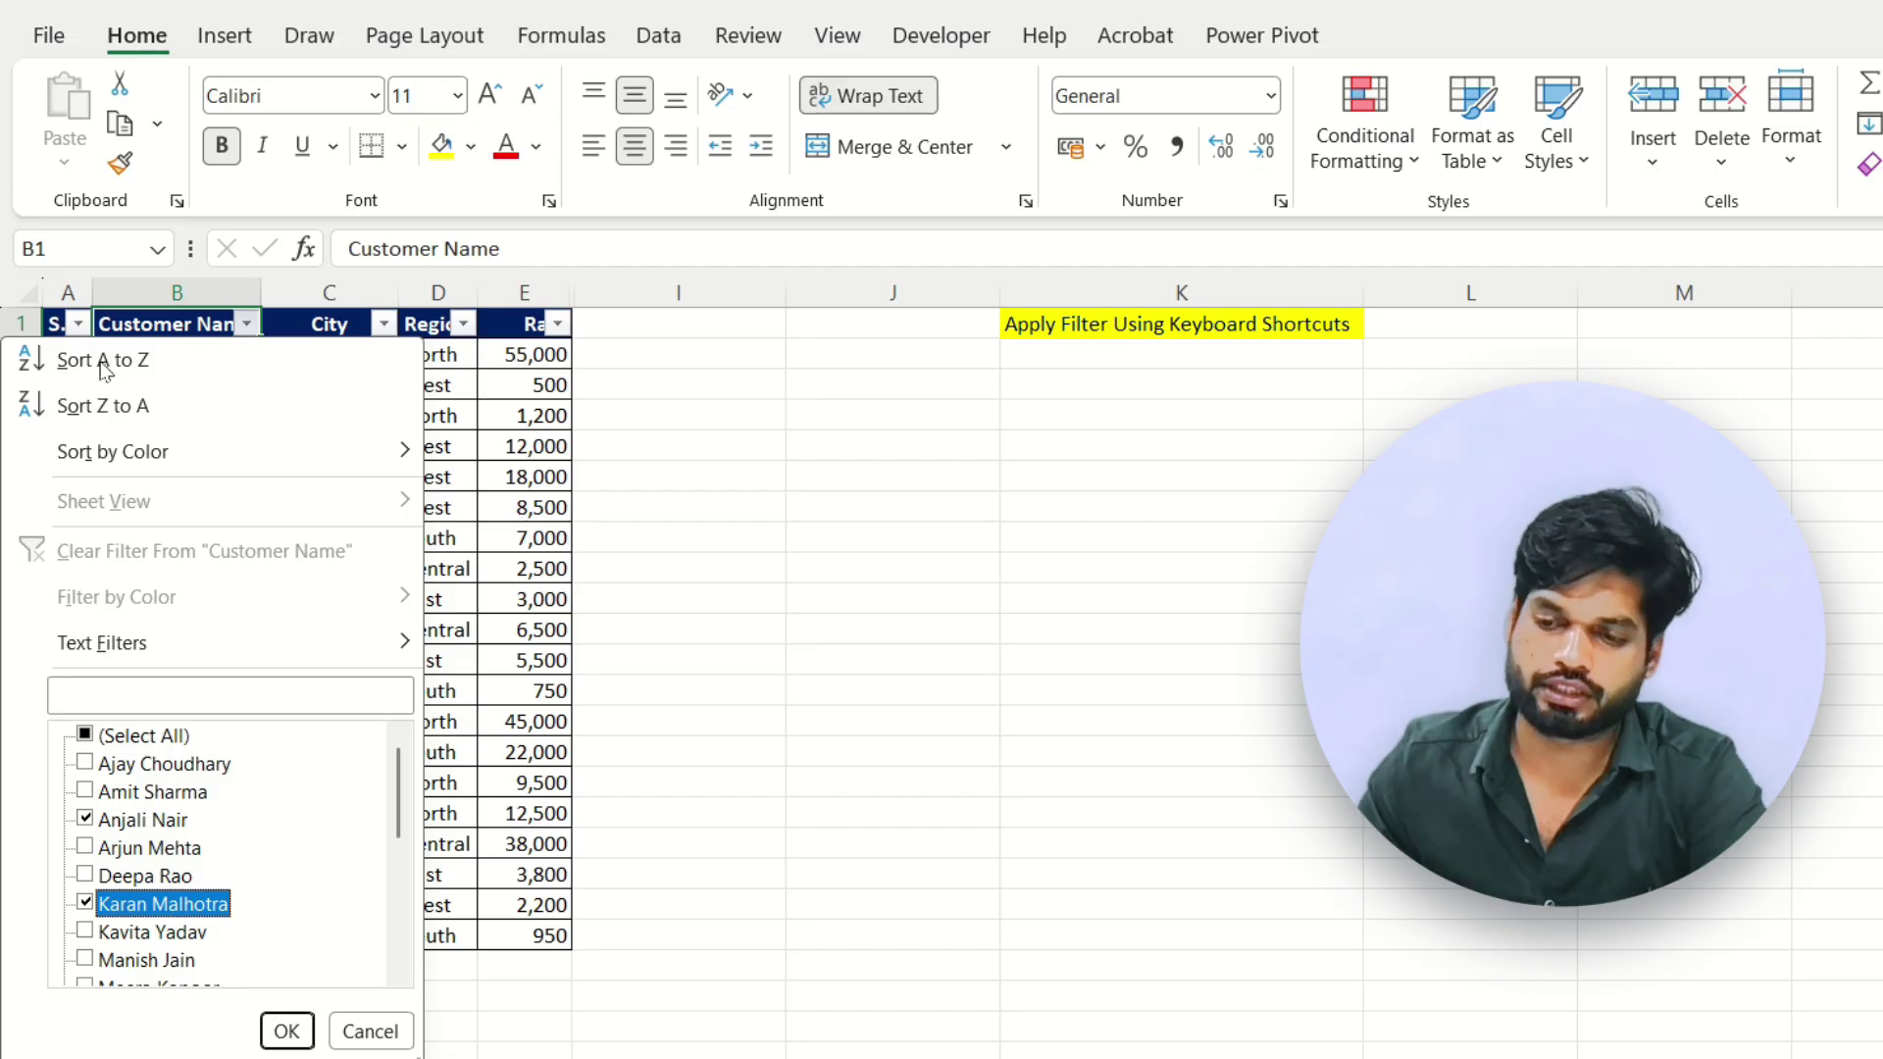
{"action": "key", "text": "Tab"}
{"action": "key", "text": "Return"}
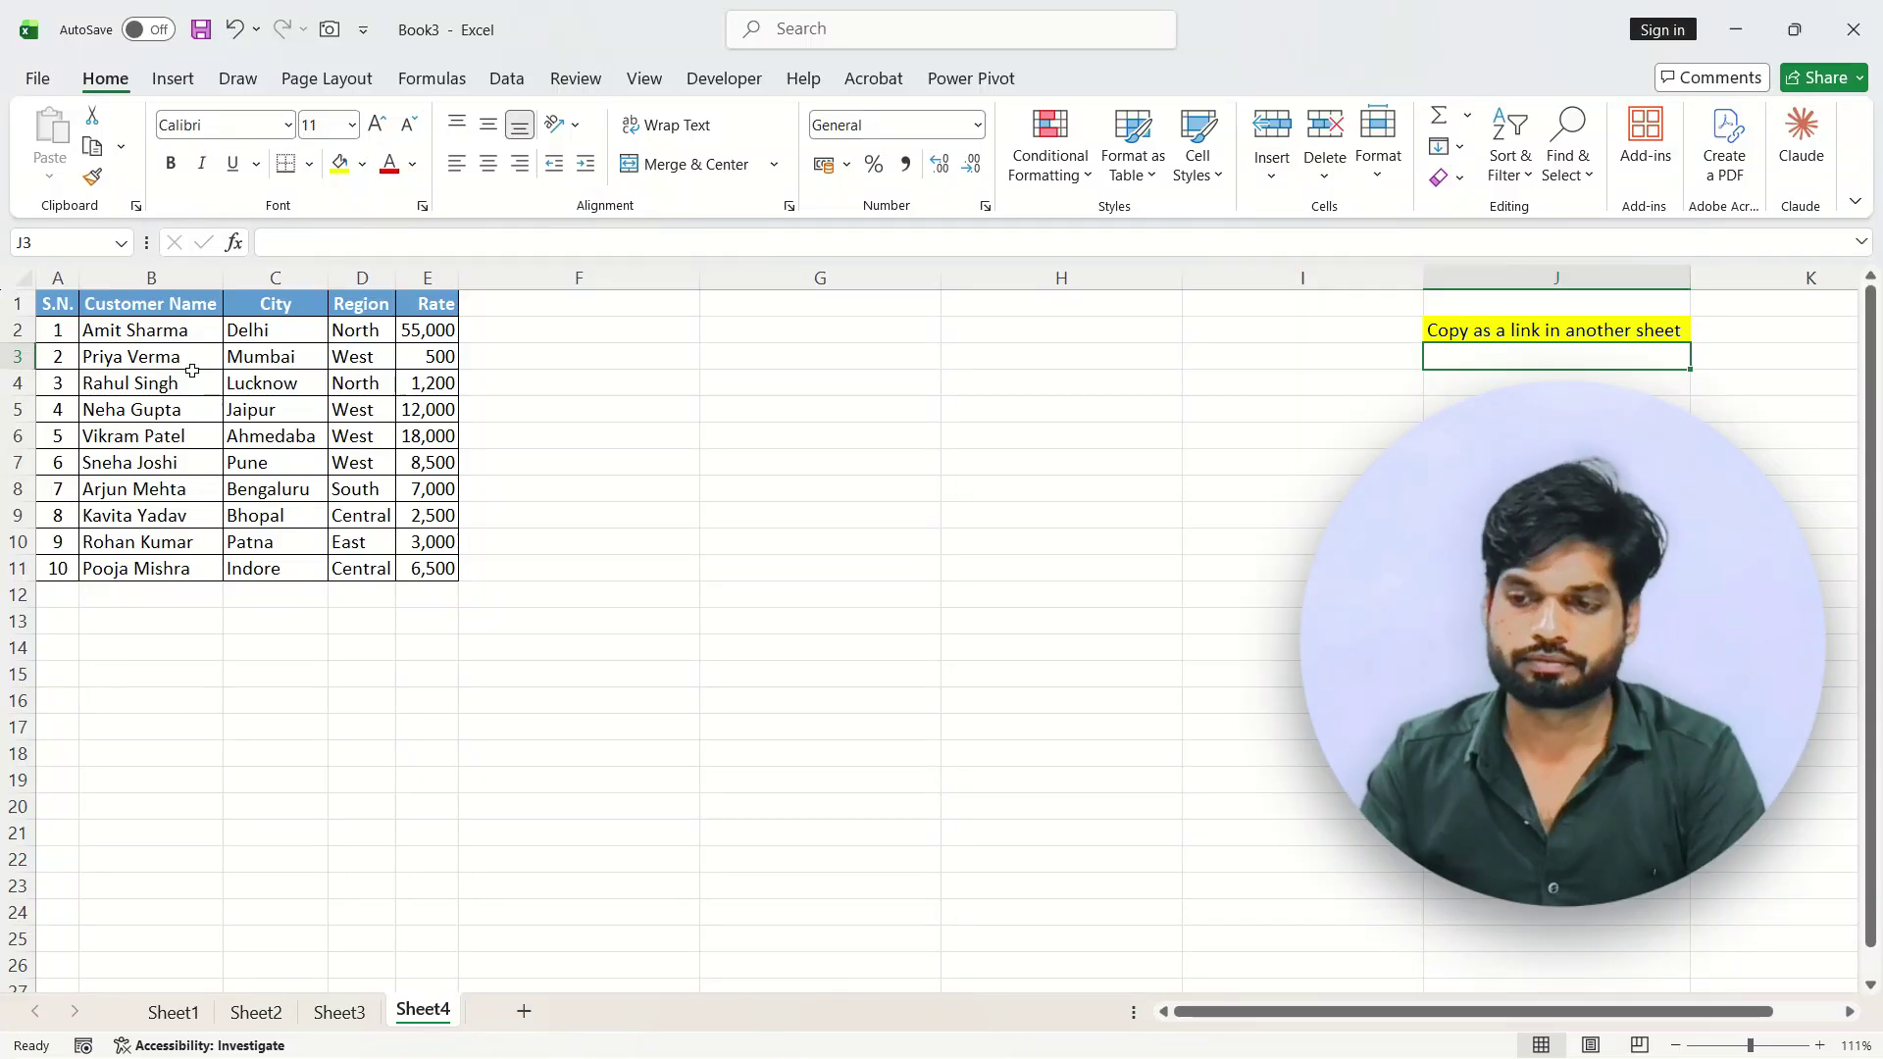
Step: Select the customer table A1:E11 on Sheet4 and create a new blank workbook alongside Book3
{"action": "left_click_drag", "start_coordinate": [61, 300], "coordinate": [424, 568]}
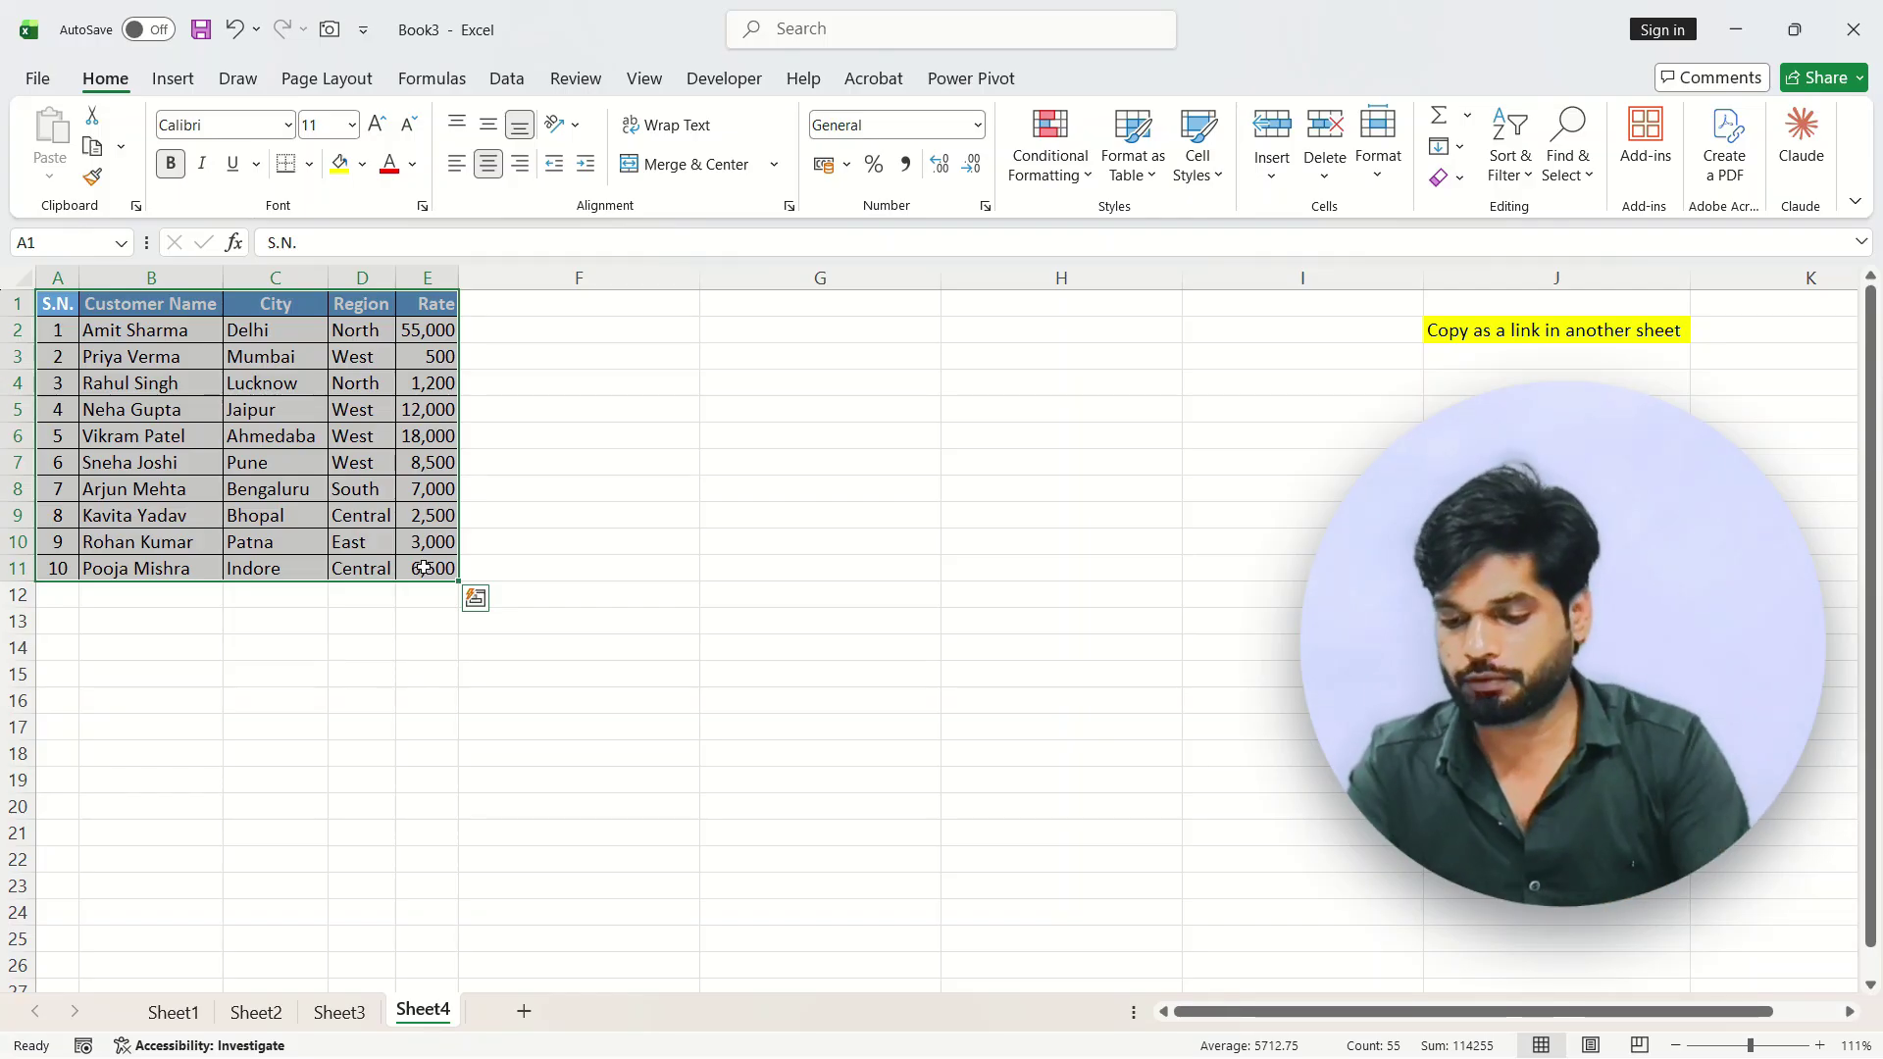
{"action": "key", "text": "ctrl+n"}
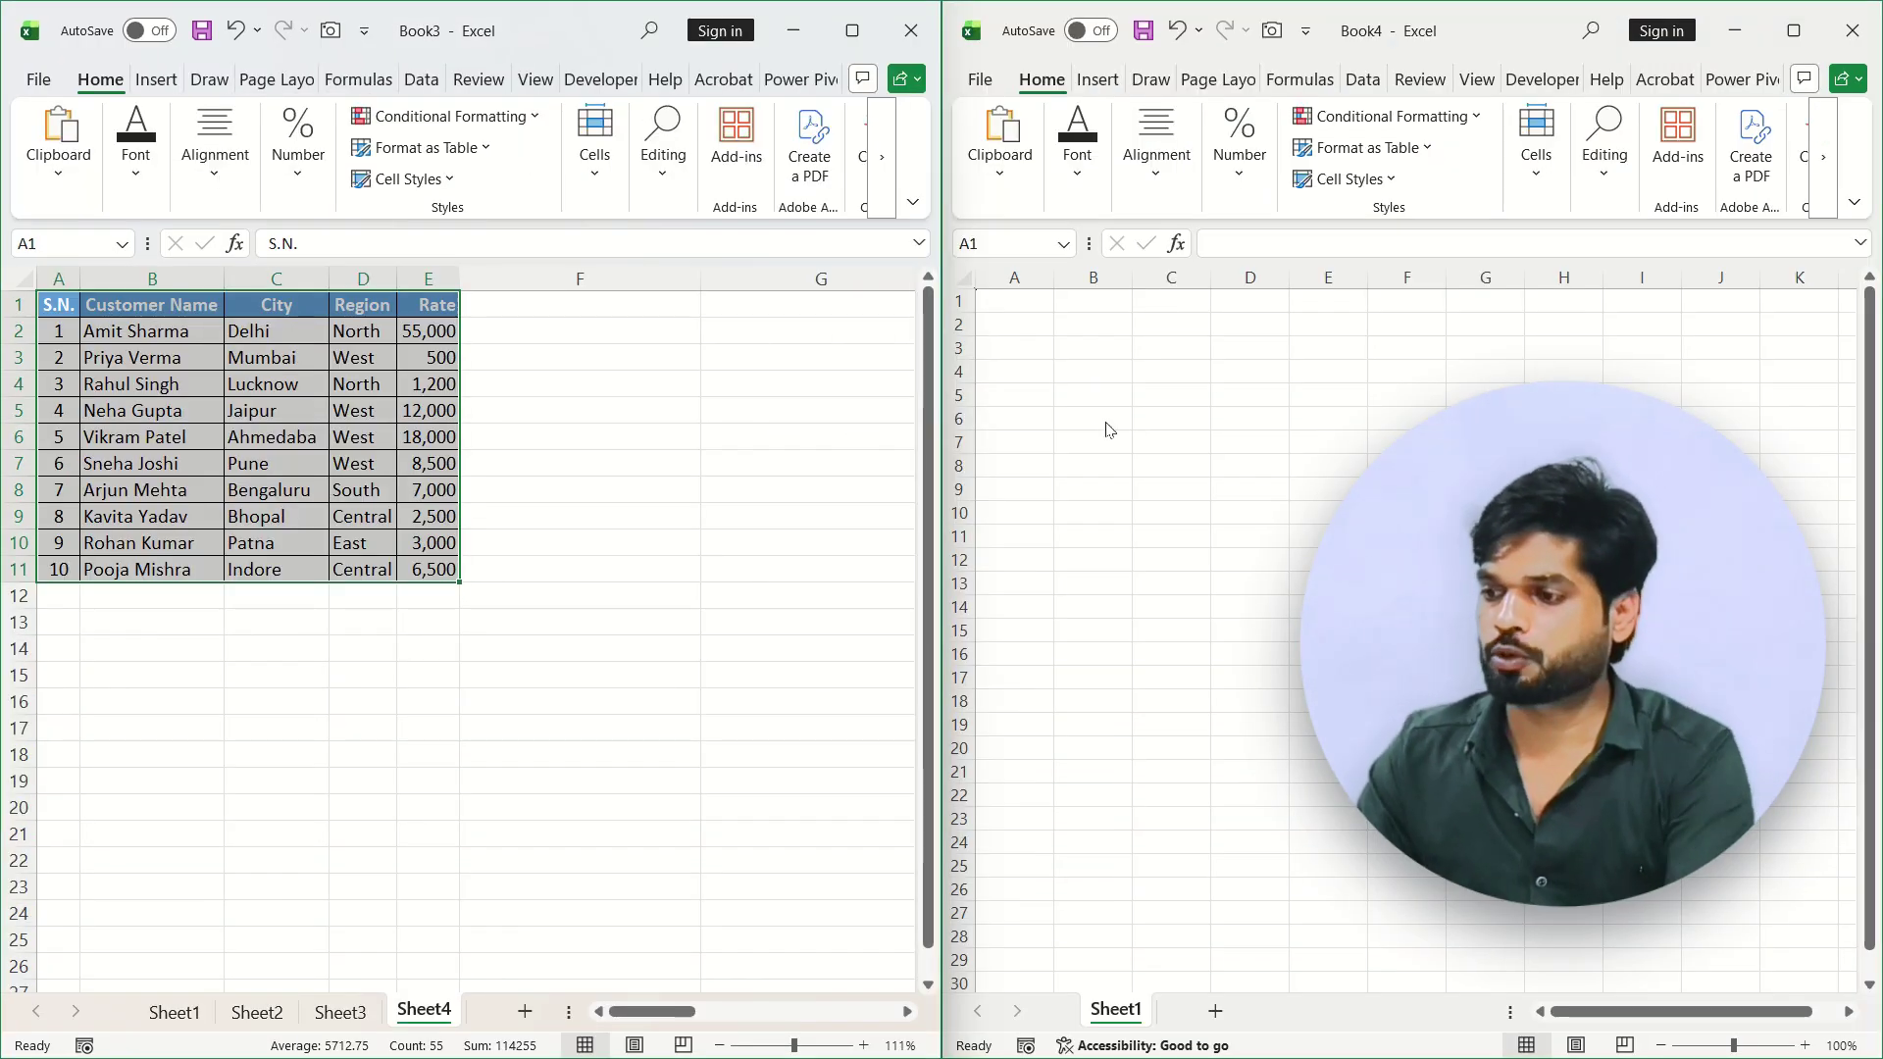
{"action": "left_click", "coordinate": [779, 509]}
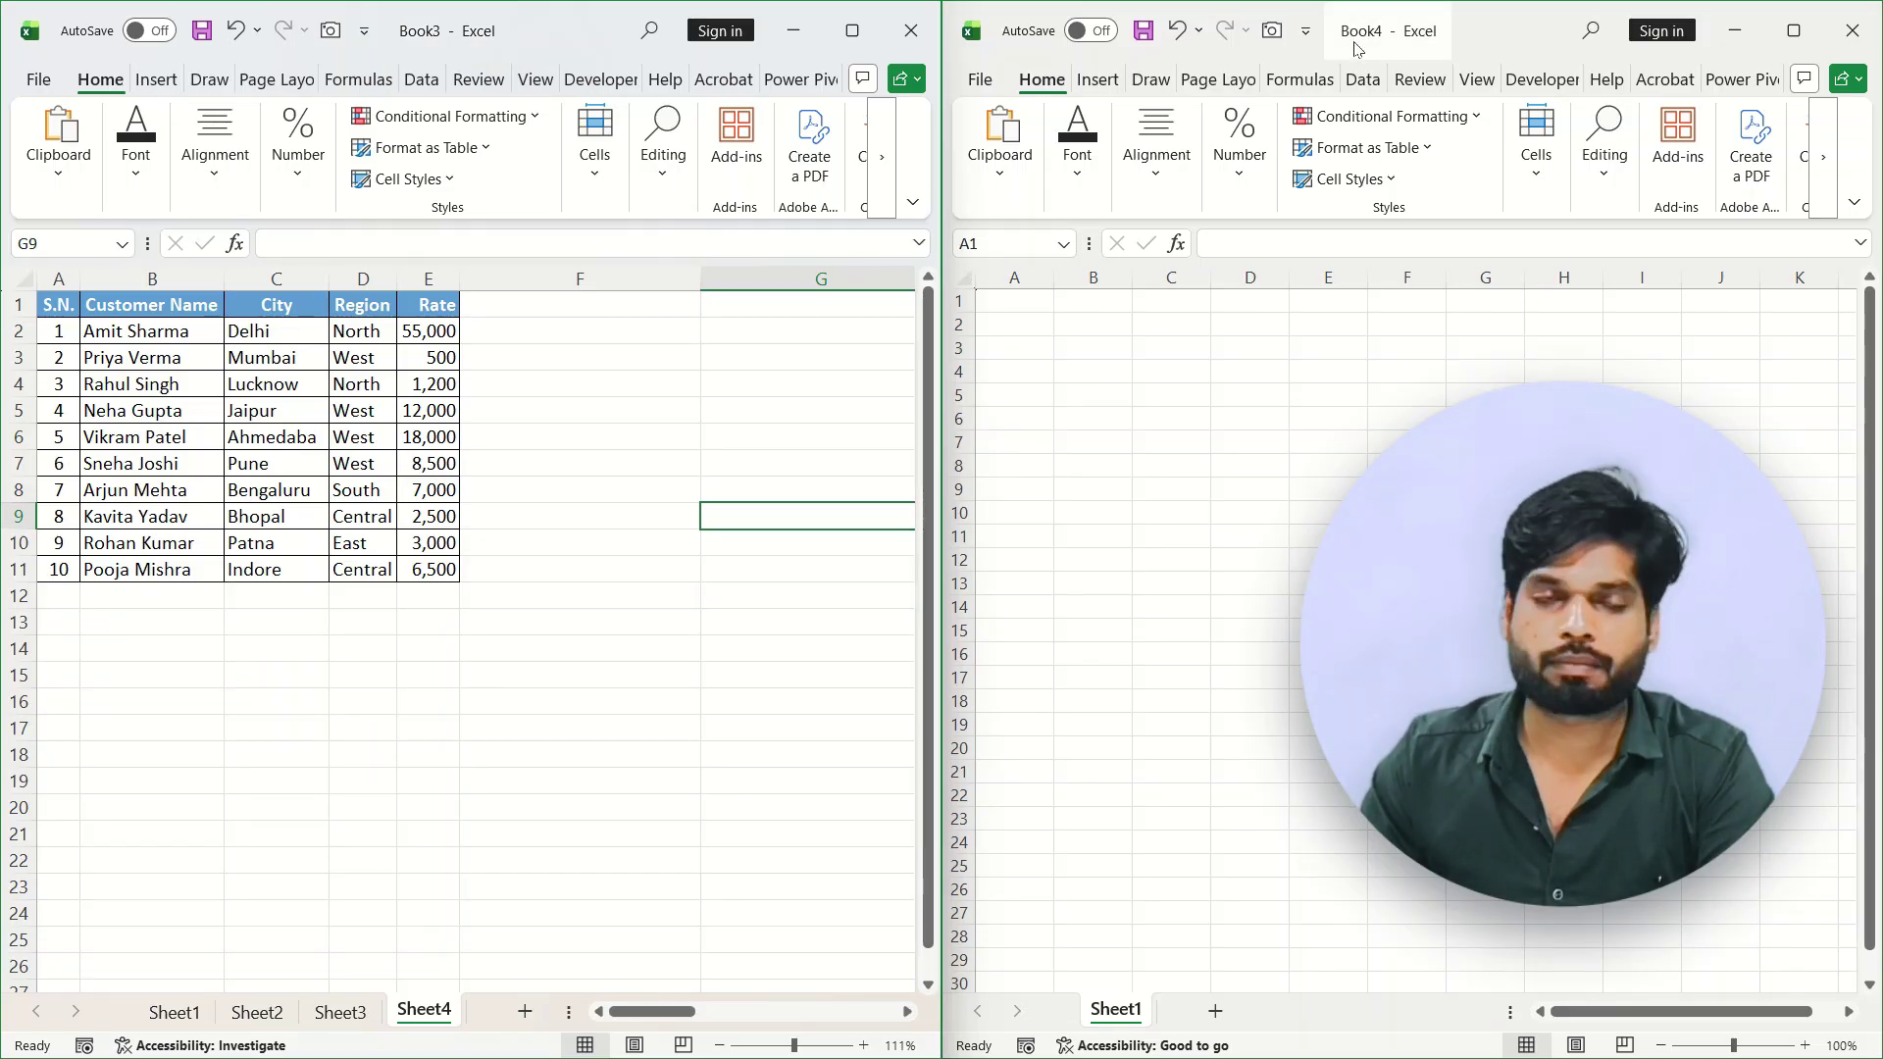
{"action": "left_click", "coordinate": [181, 591]}
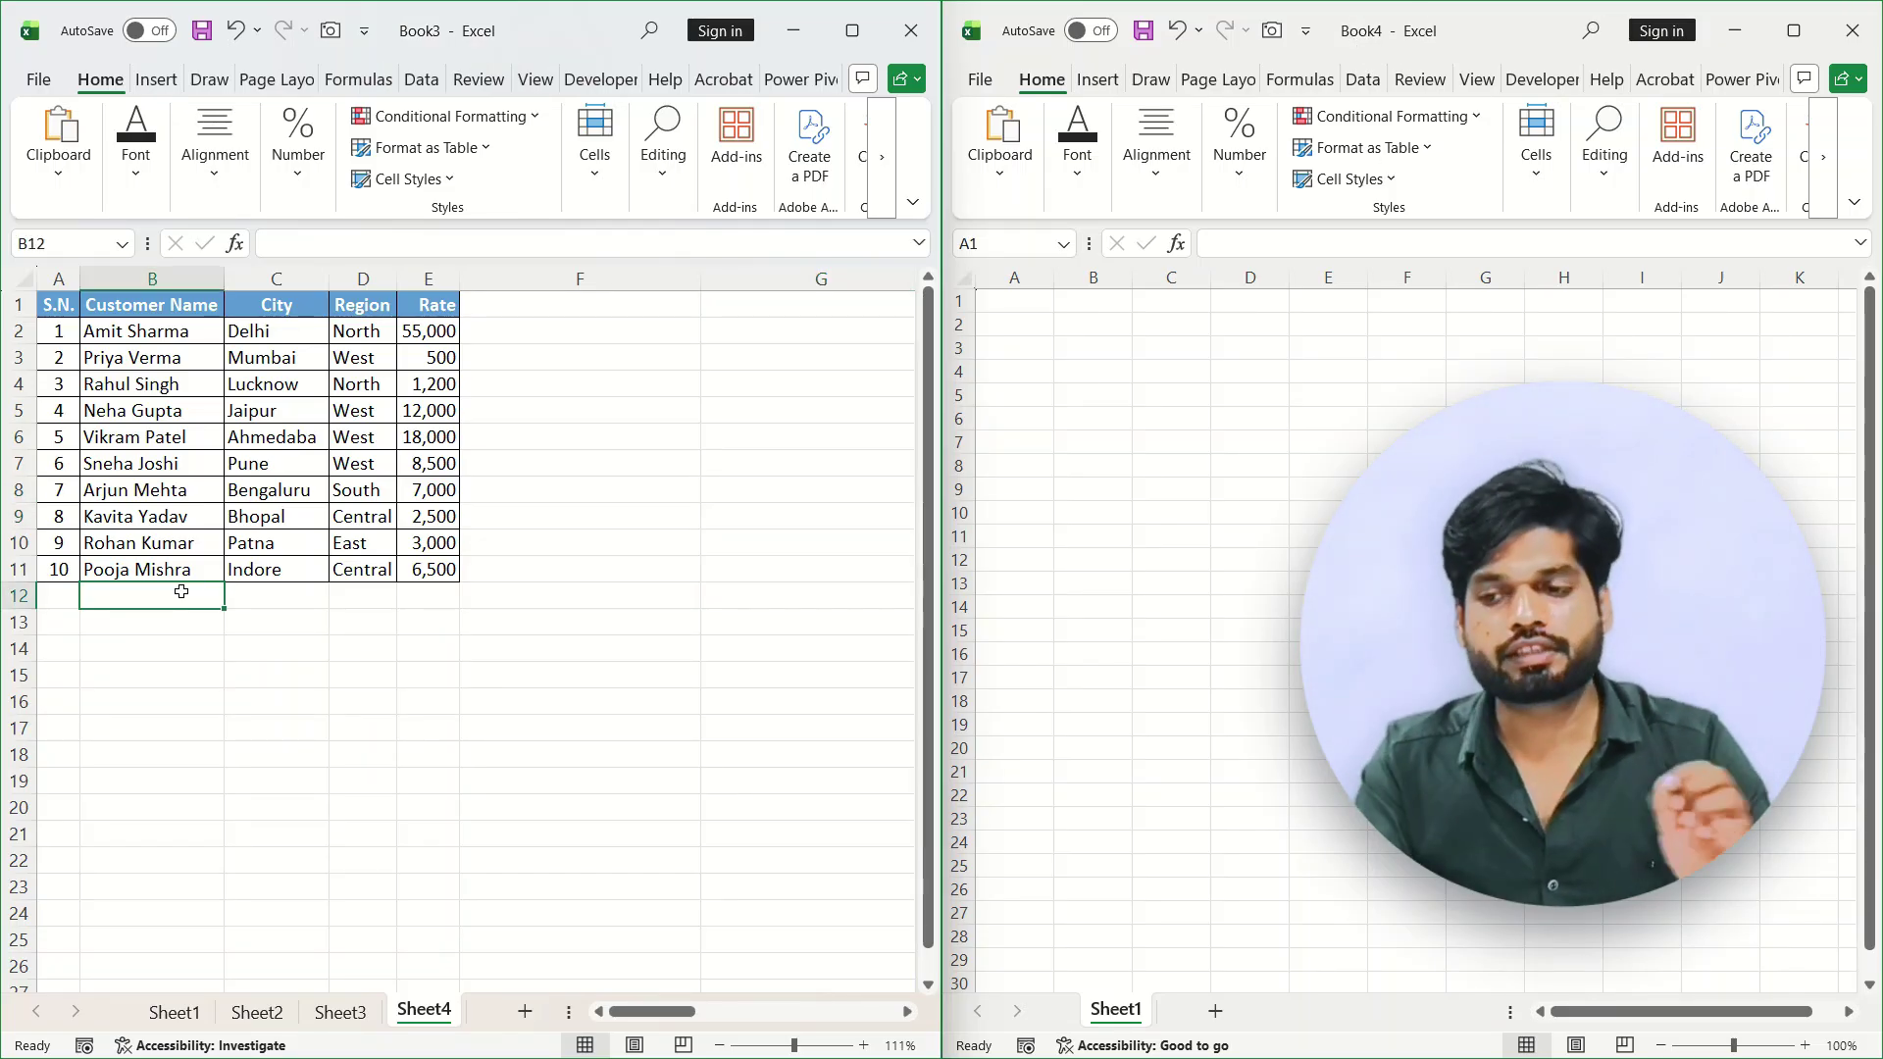
{"action": "left_click", "coordinate": [1201, 589]}
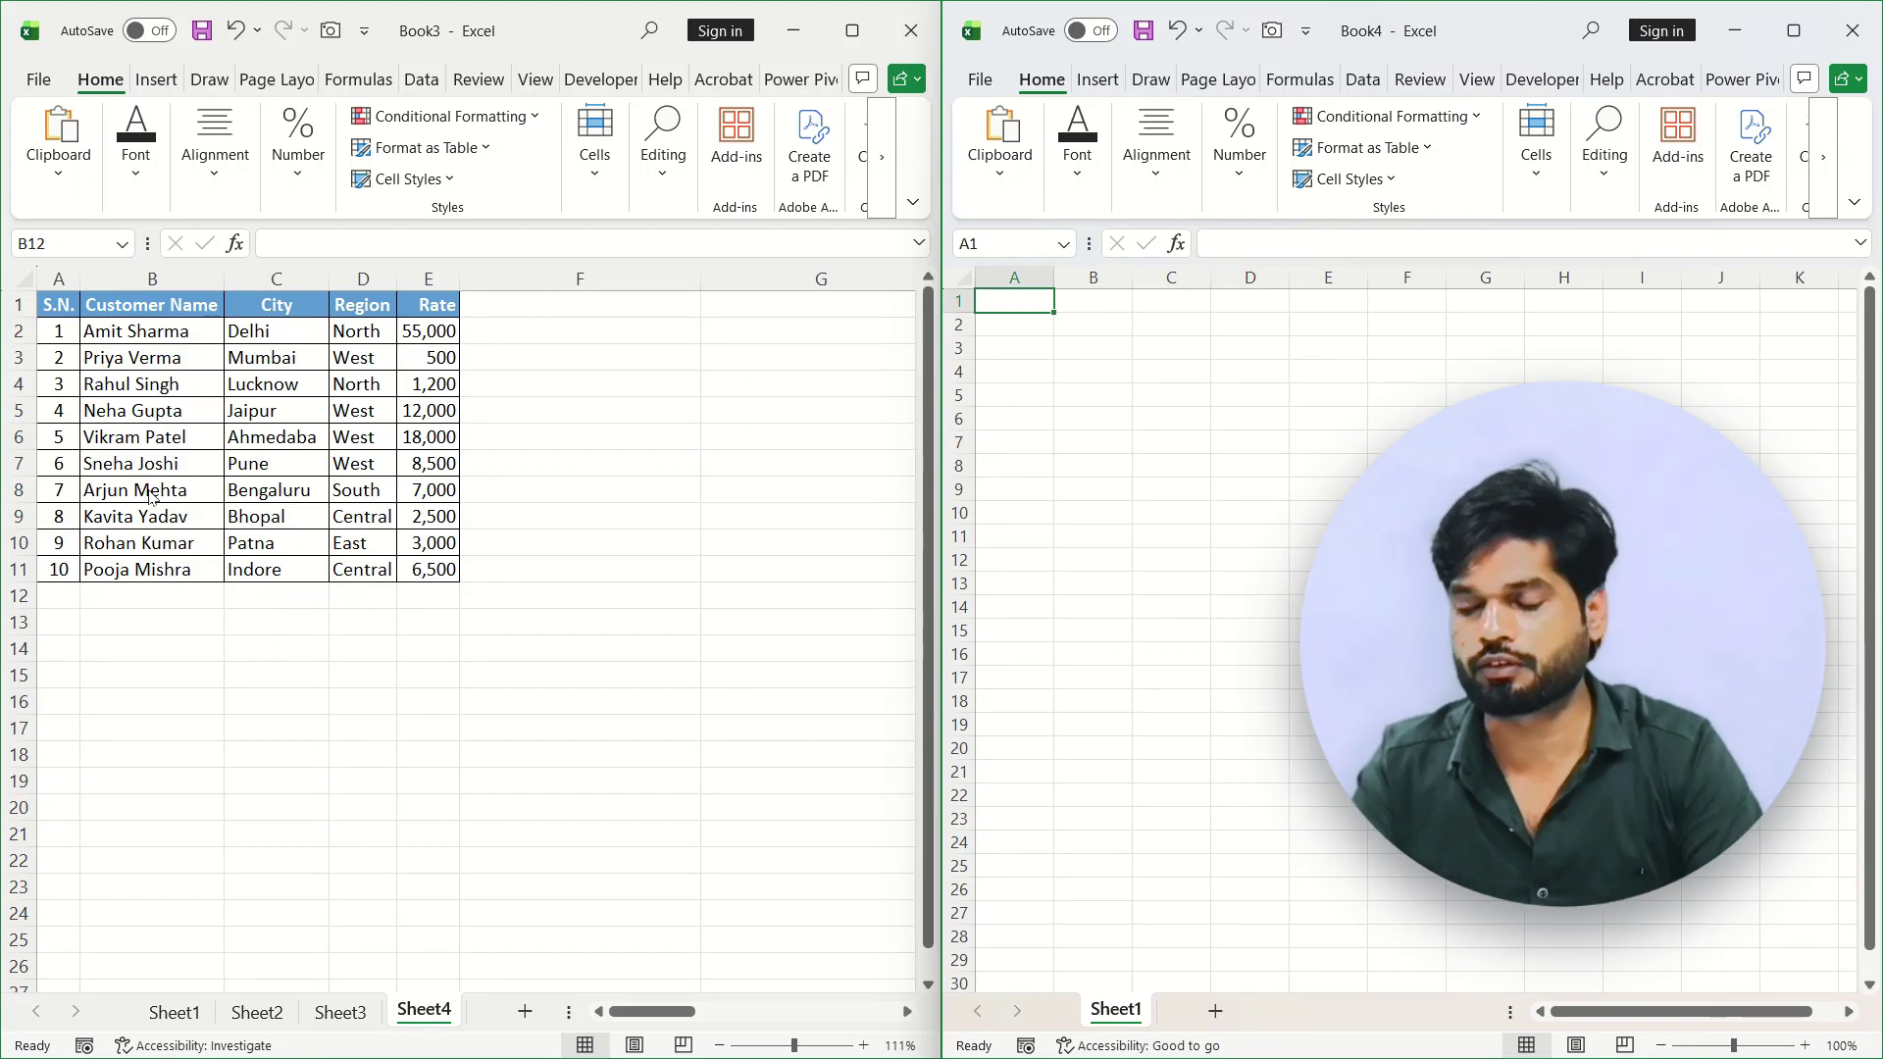
{"action": "mouse_move", "coordinate": [1059, 323]}
{"action": "left_mouse_down"}
{"action": "mouse_move", "coordinate": [1378, 442]}
{"action": "mouse_move", "coordinate": [1510, 607]}
{"action": "left_mouse_up"}
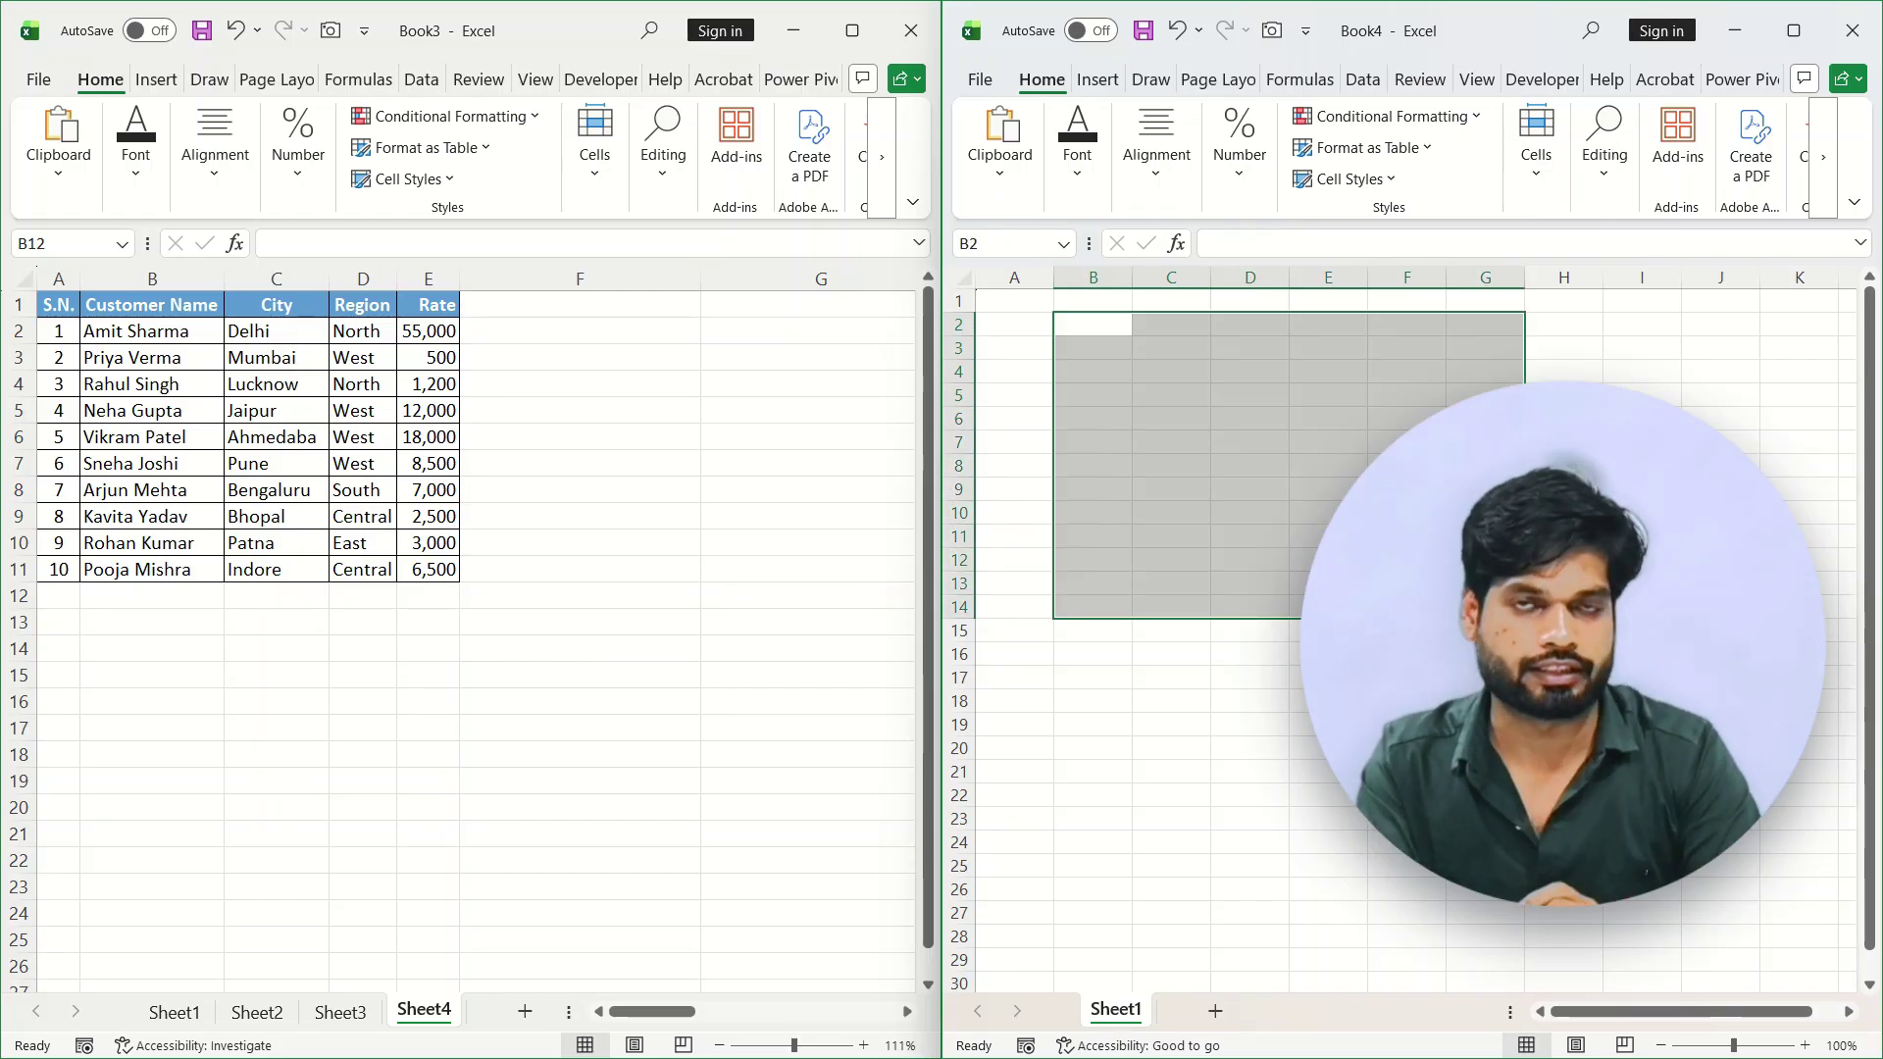
{"action": "left_click", "coordinate": [432, 602]}
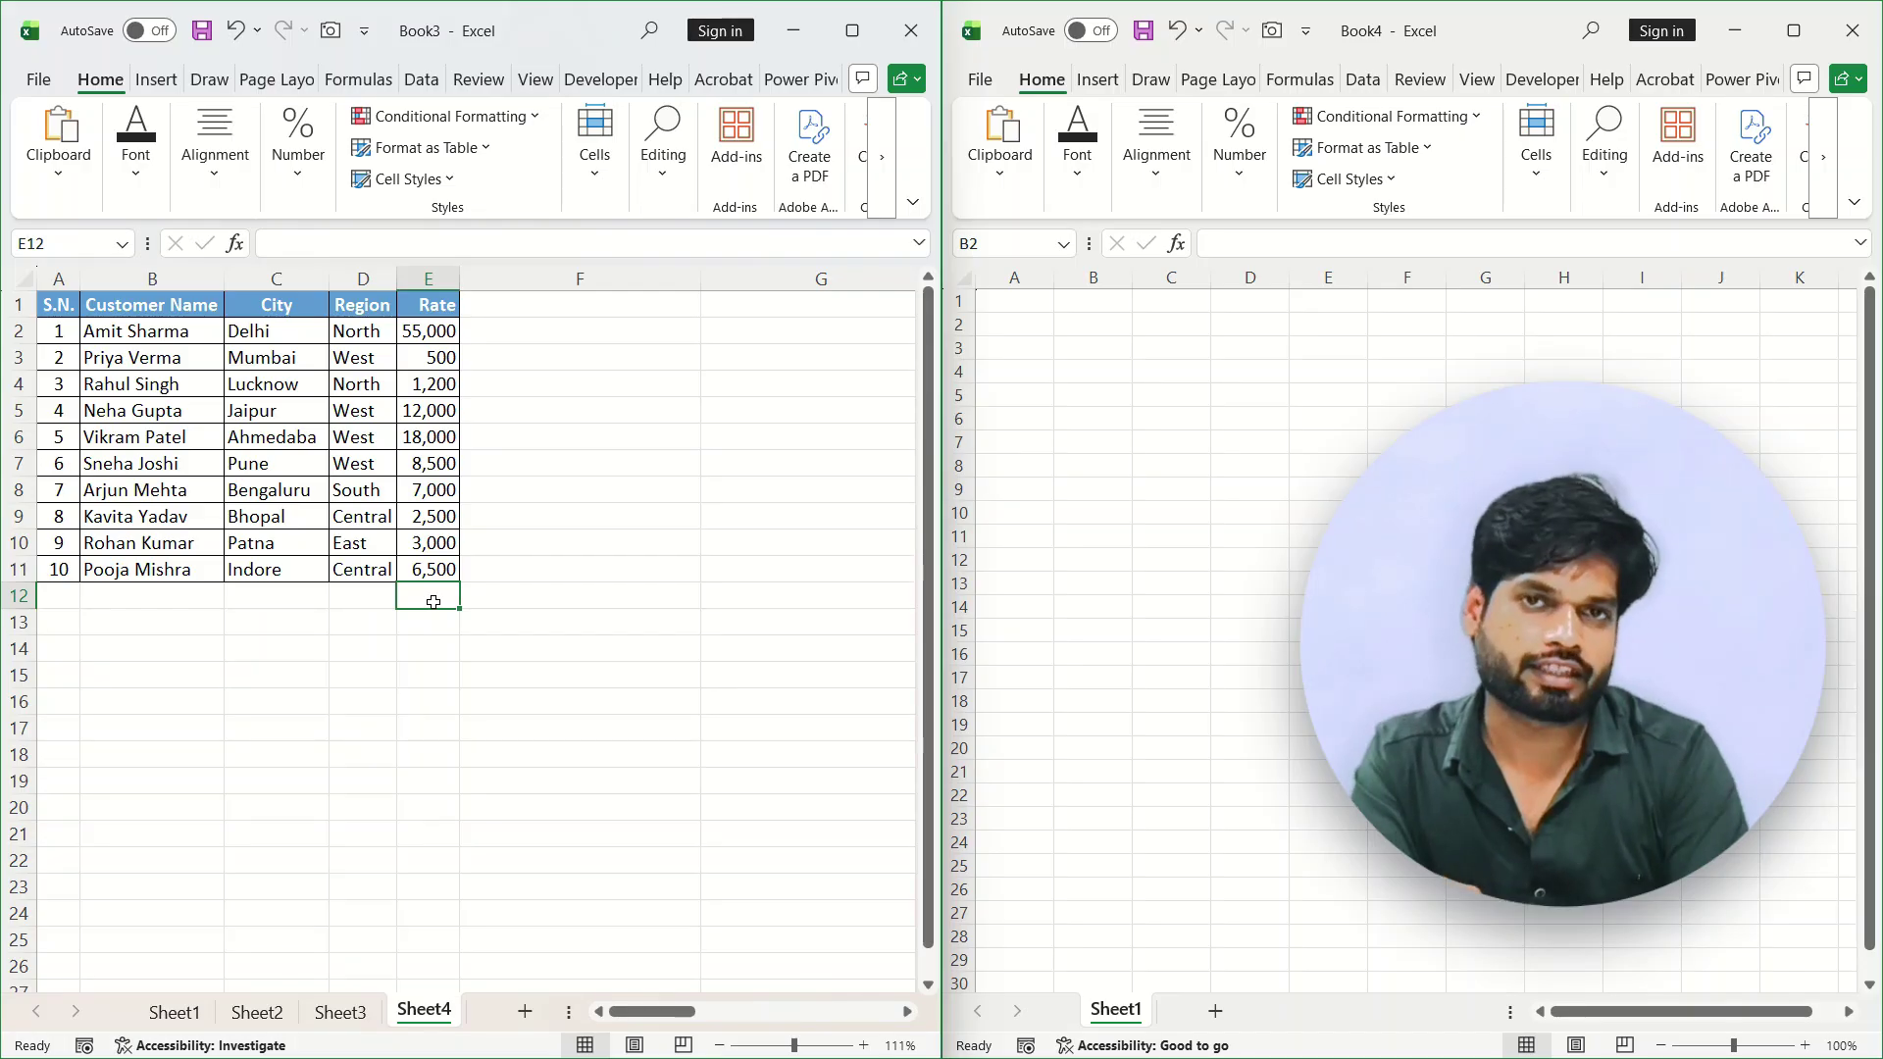
Step: Copy the entire customer table on Sheet4 of Book3, including its header row
{"action": "left_click", "coordinate": [443, 381]}
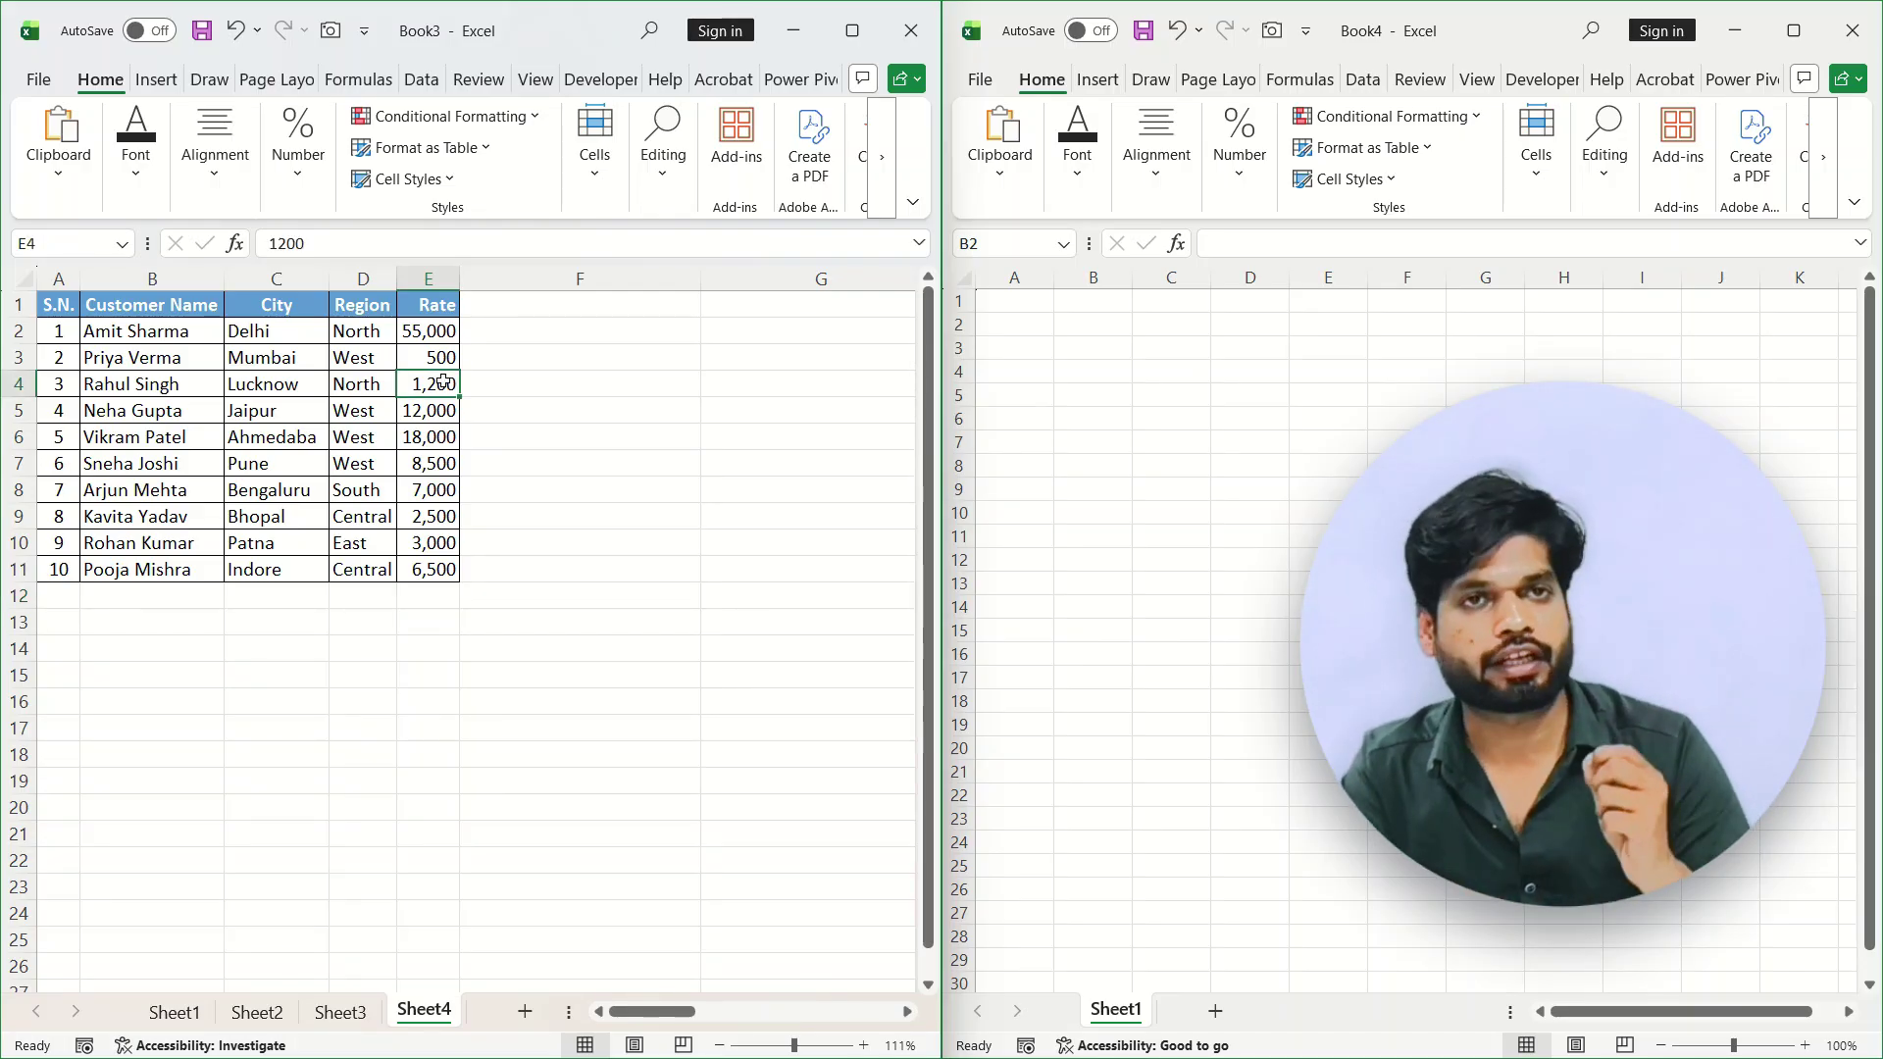
{"action": "key", "text": "ctrl+a"}
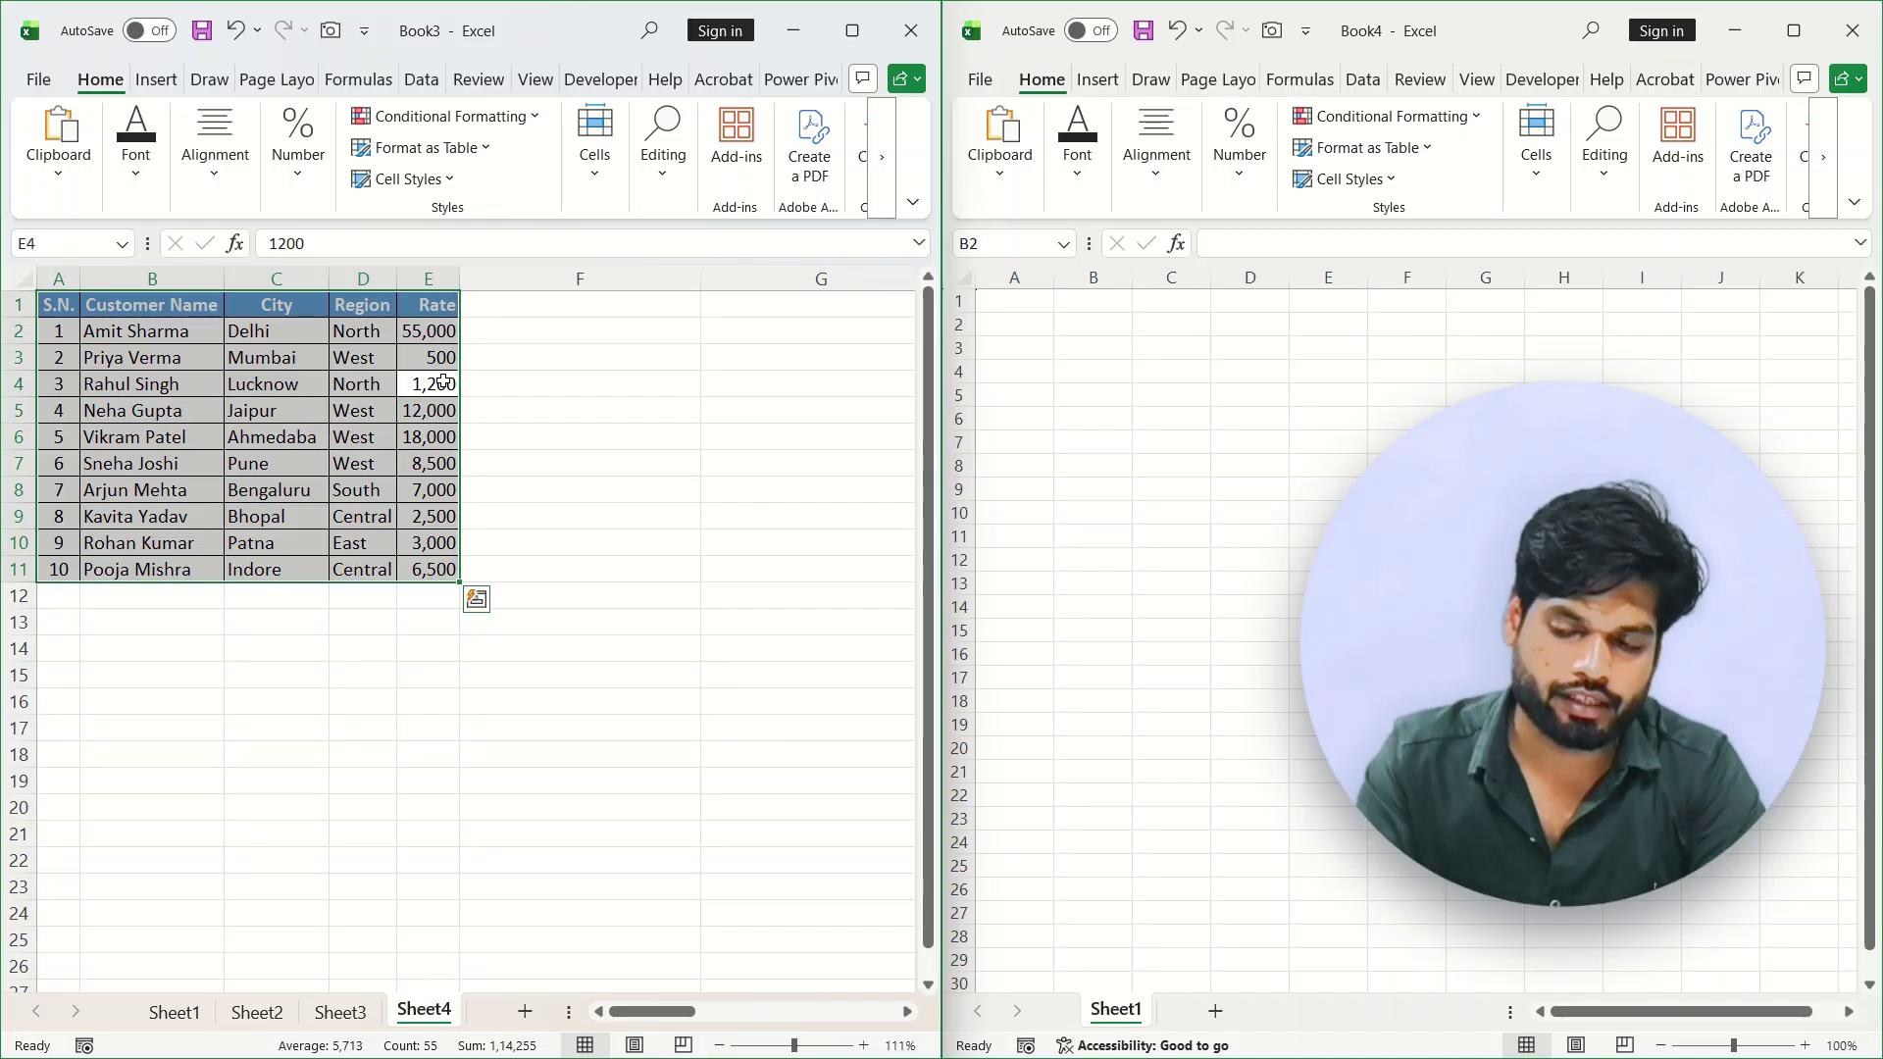
{"action": "key", "text": "ctrl+c"}
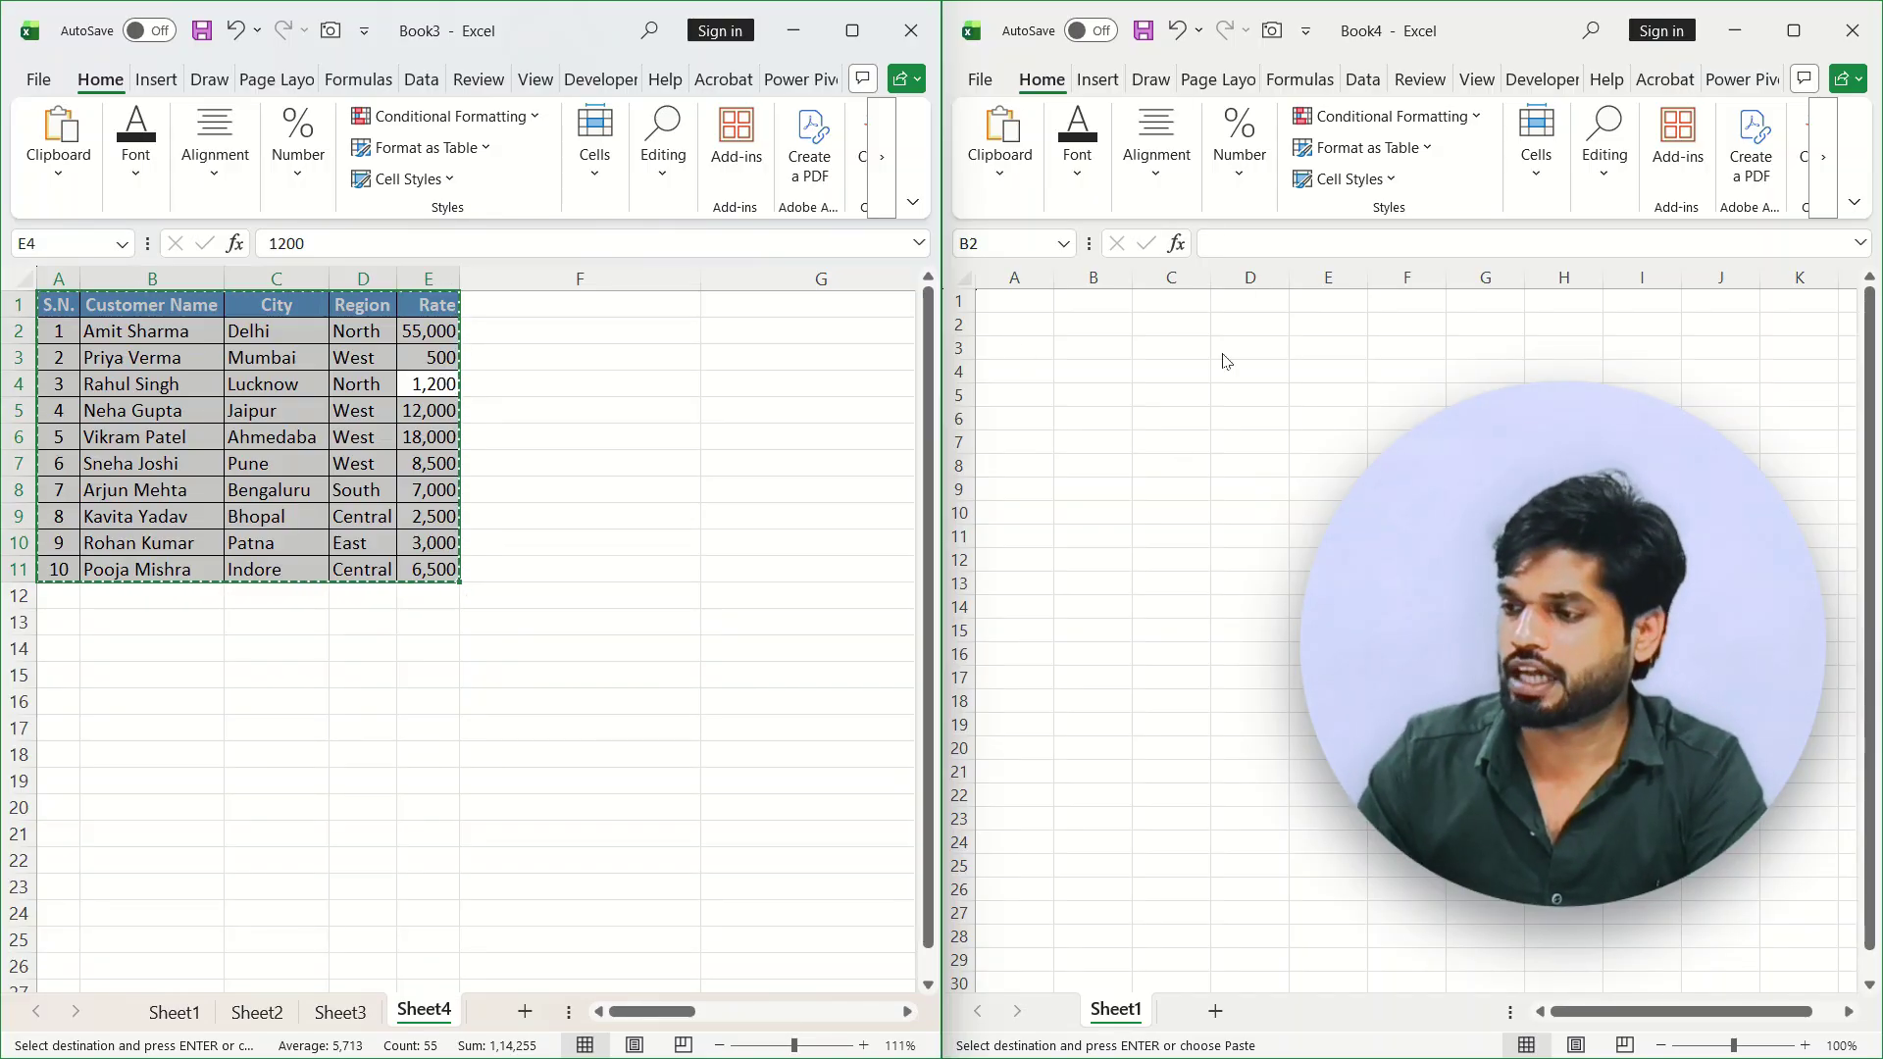
Step: Maximize Book4 and paste the copied customer table as a link starting at cell B2 of Sheet1
{"action": "left_click", "coordinate": [1140, 306]}
{"action": "left_click", "coordinate": [1095, 378]}
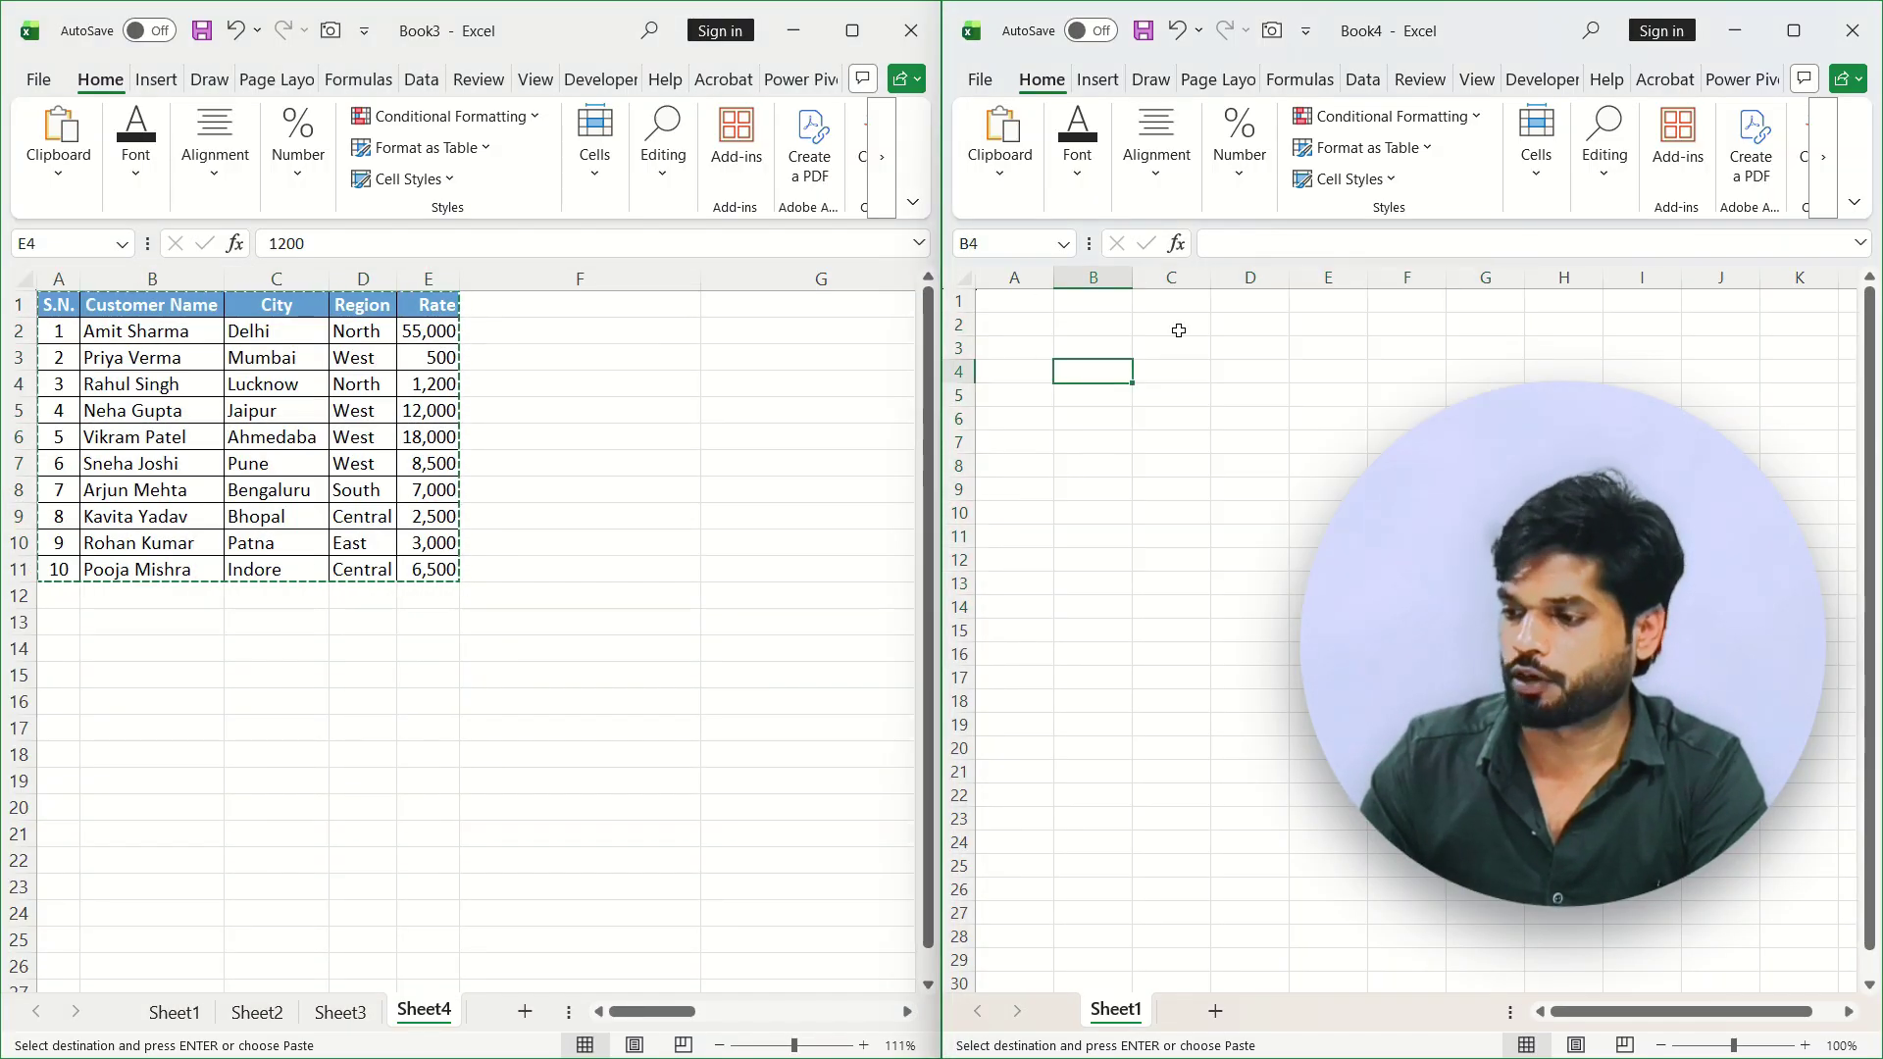
{"action": "left_click", "coordinate": [1085, 329]}
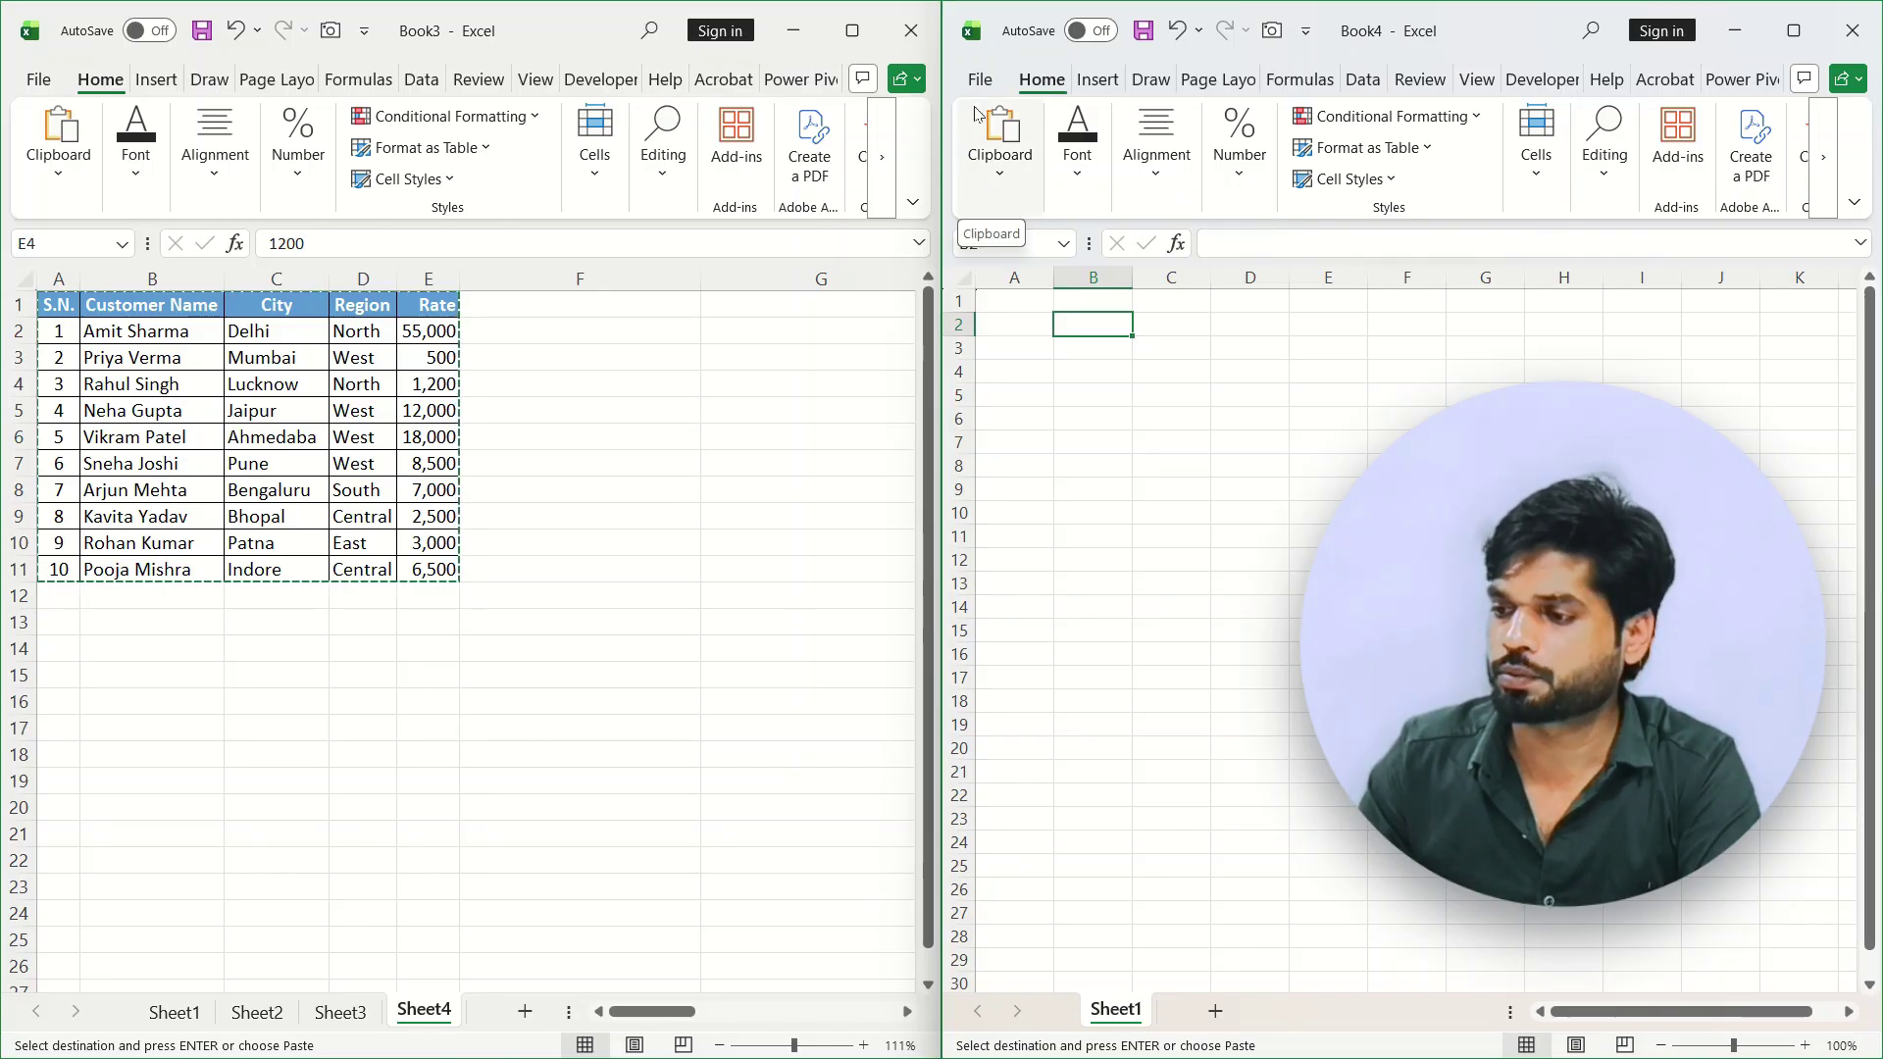
{"action": "left_click", "coordinate": [1004, 186]}
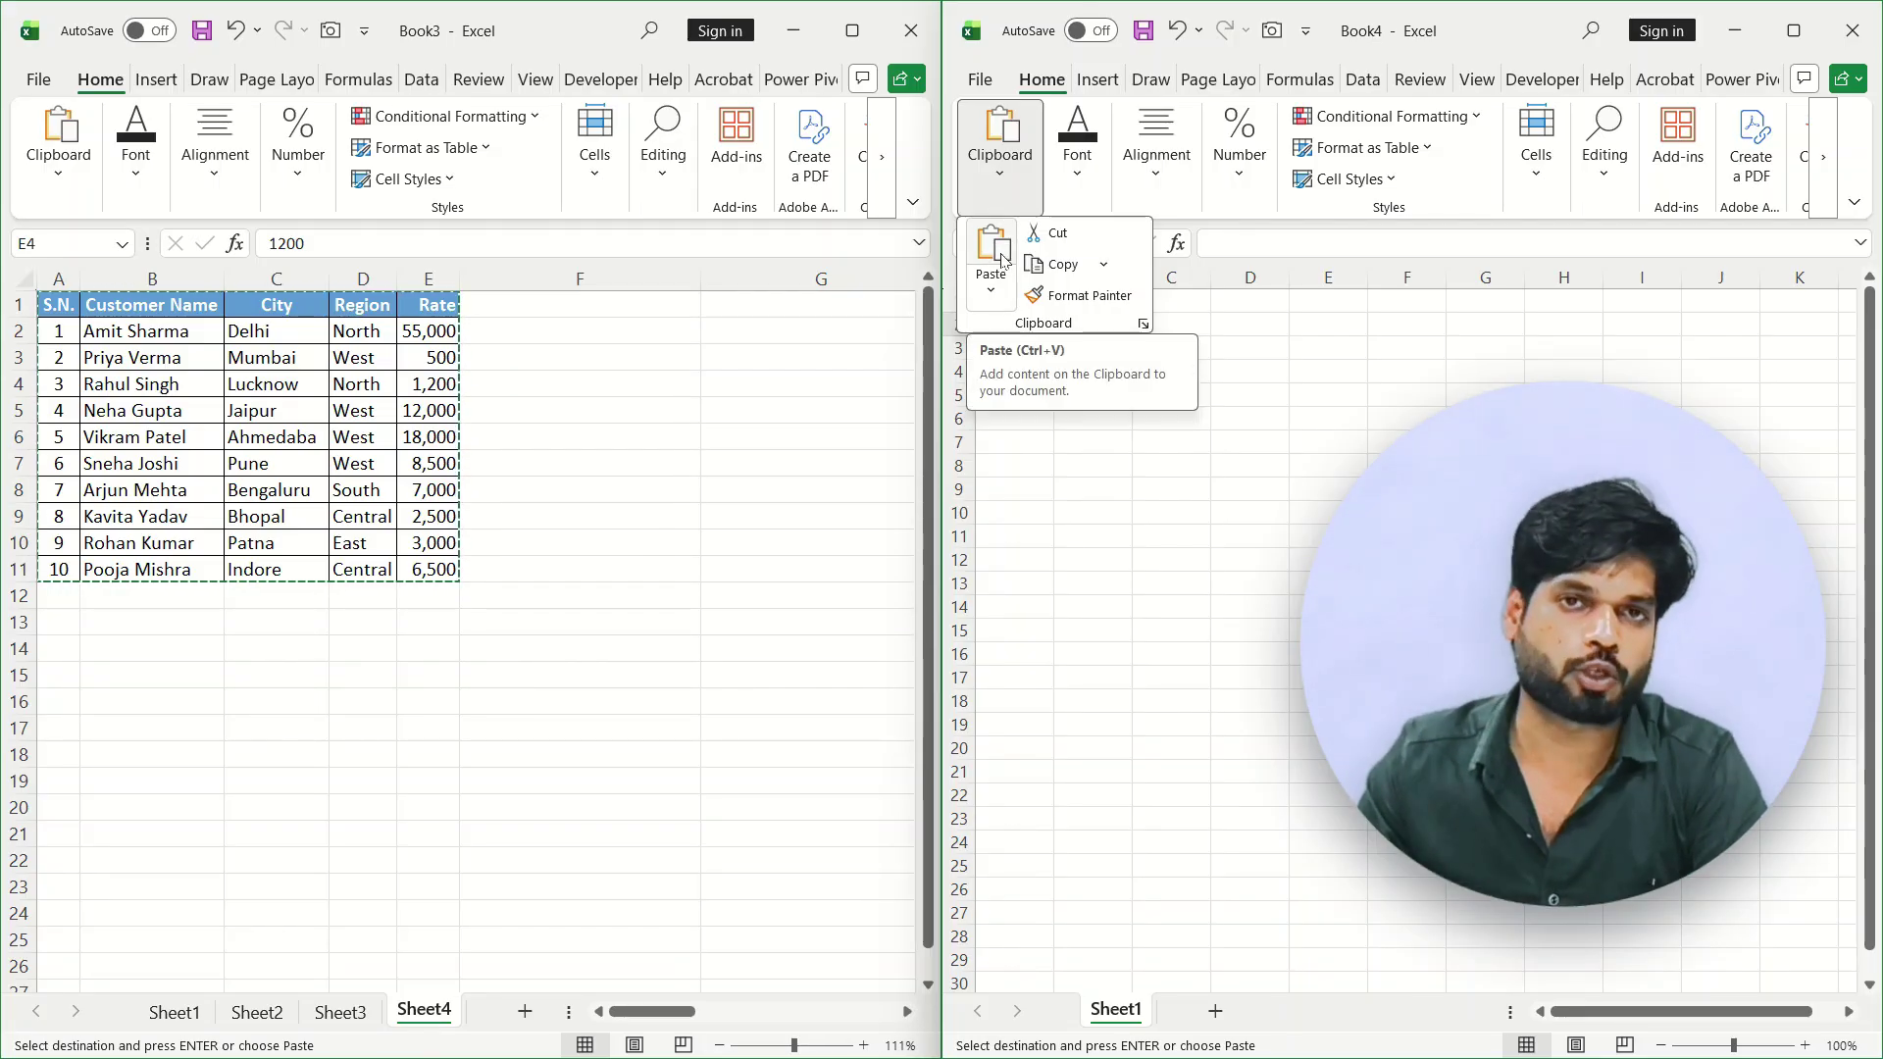
{"action": "left_click", "coordinate": [1792, 30]}
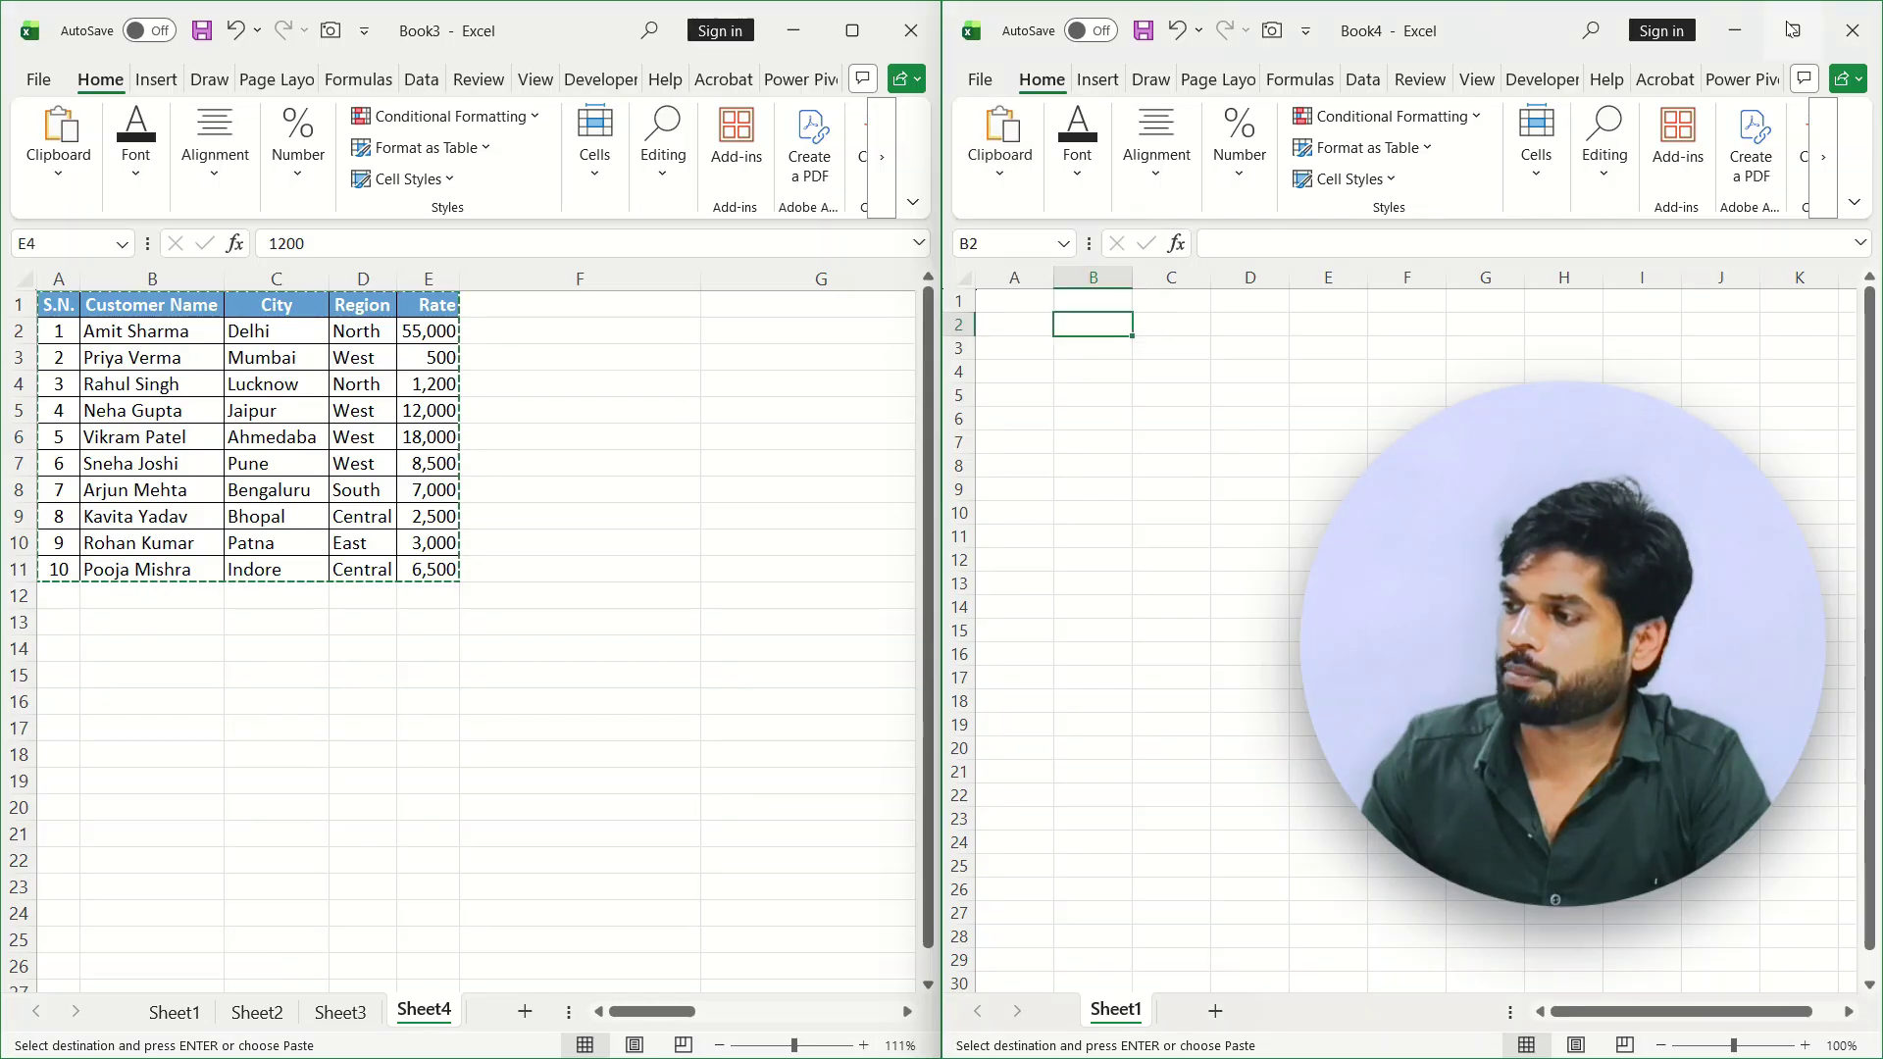
{"action": "left_click", "coordinate": [1792, 30]}
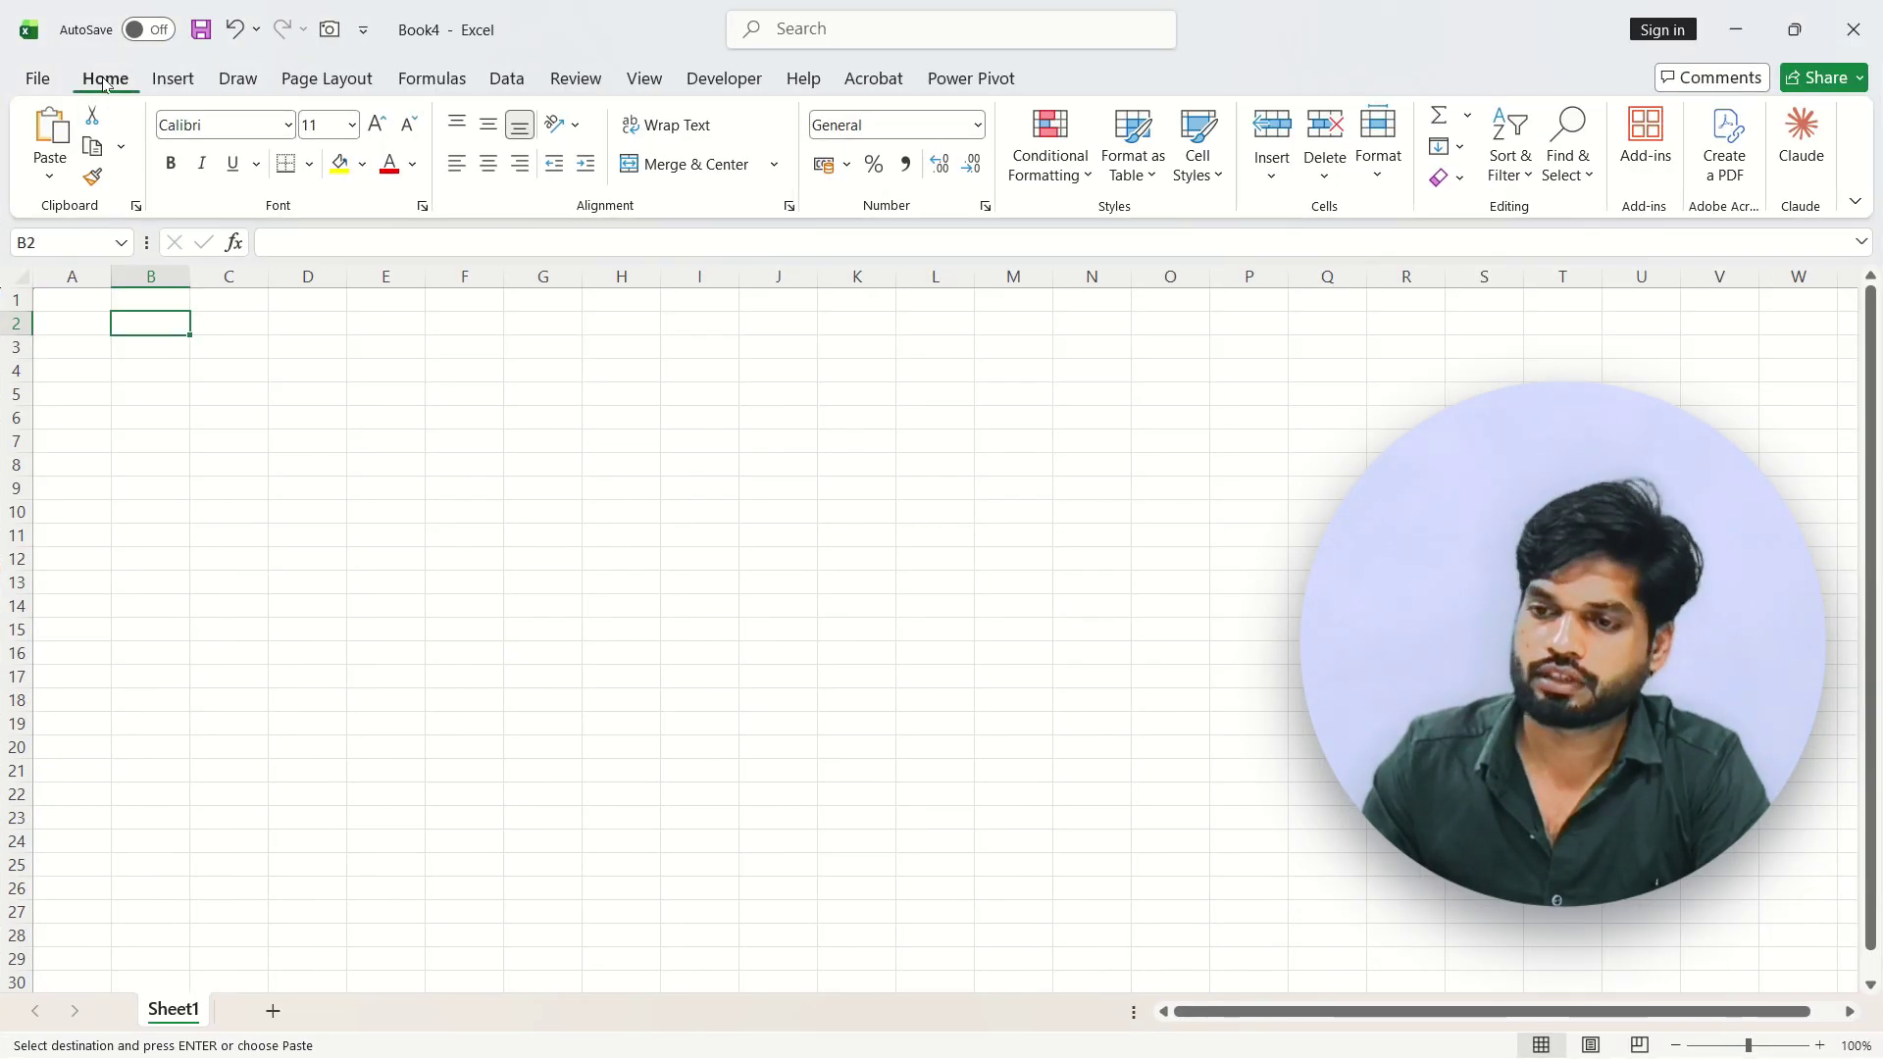
{"action": "left_click", "coordinate": [52, 184]}
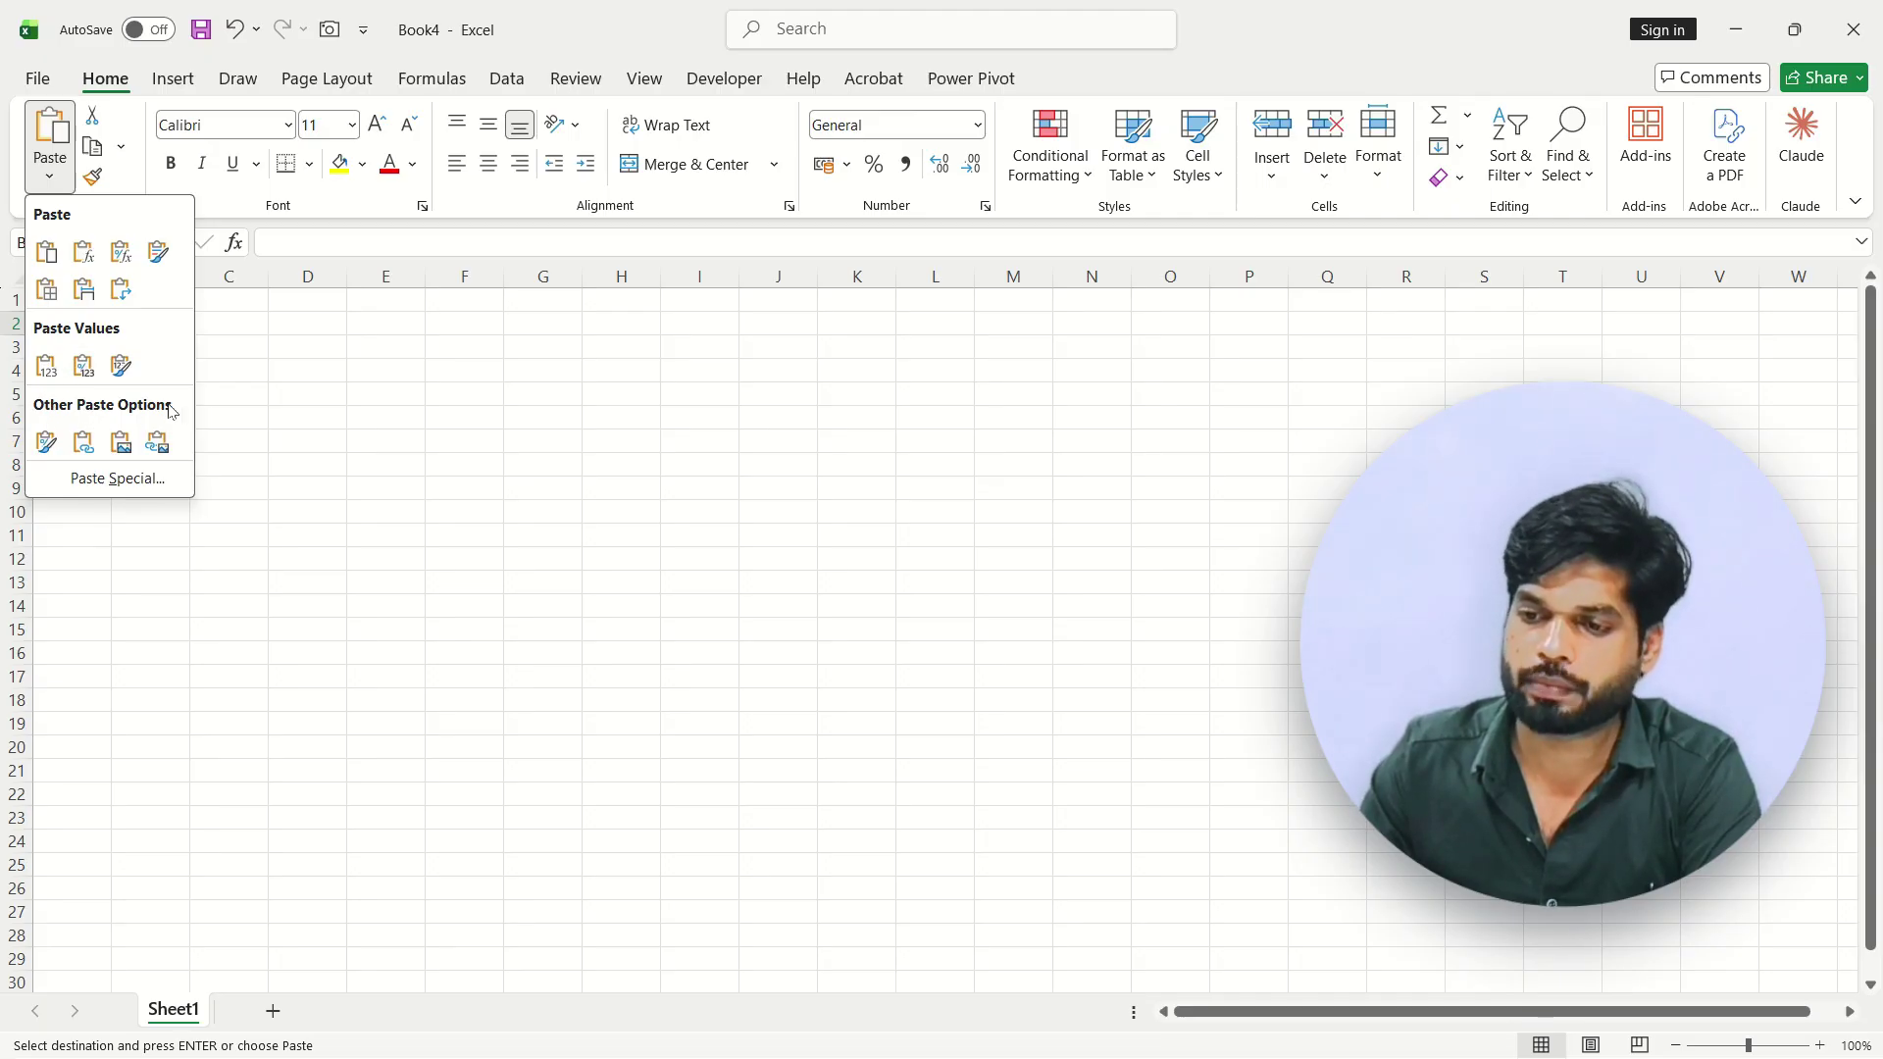
{"action": "left_click", "coordinate": [86, 446]}
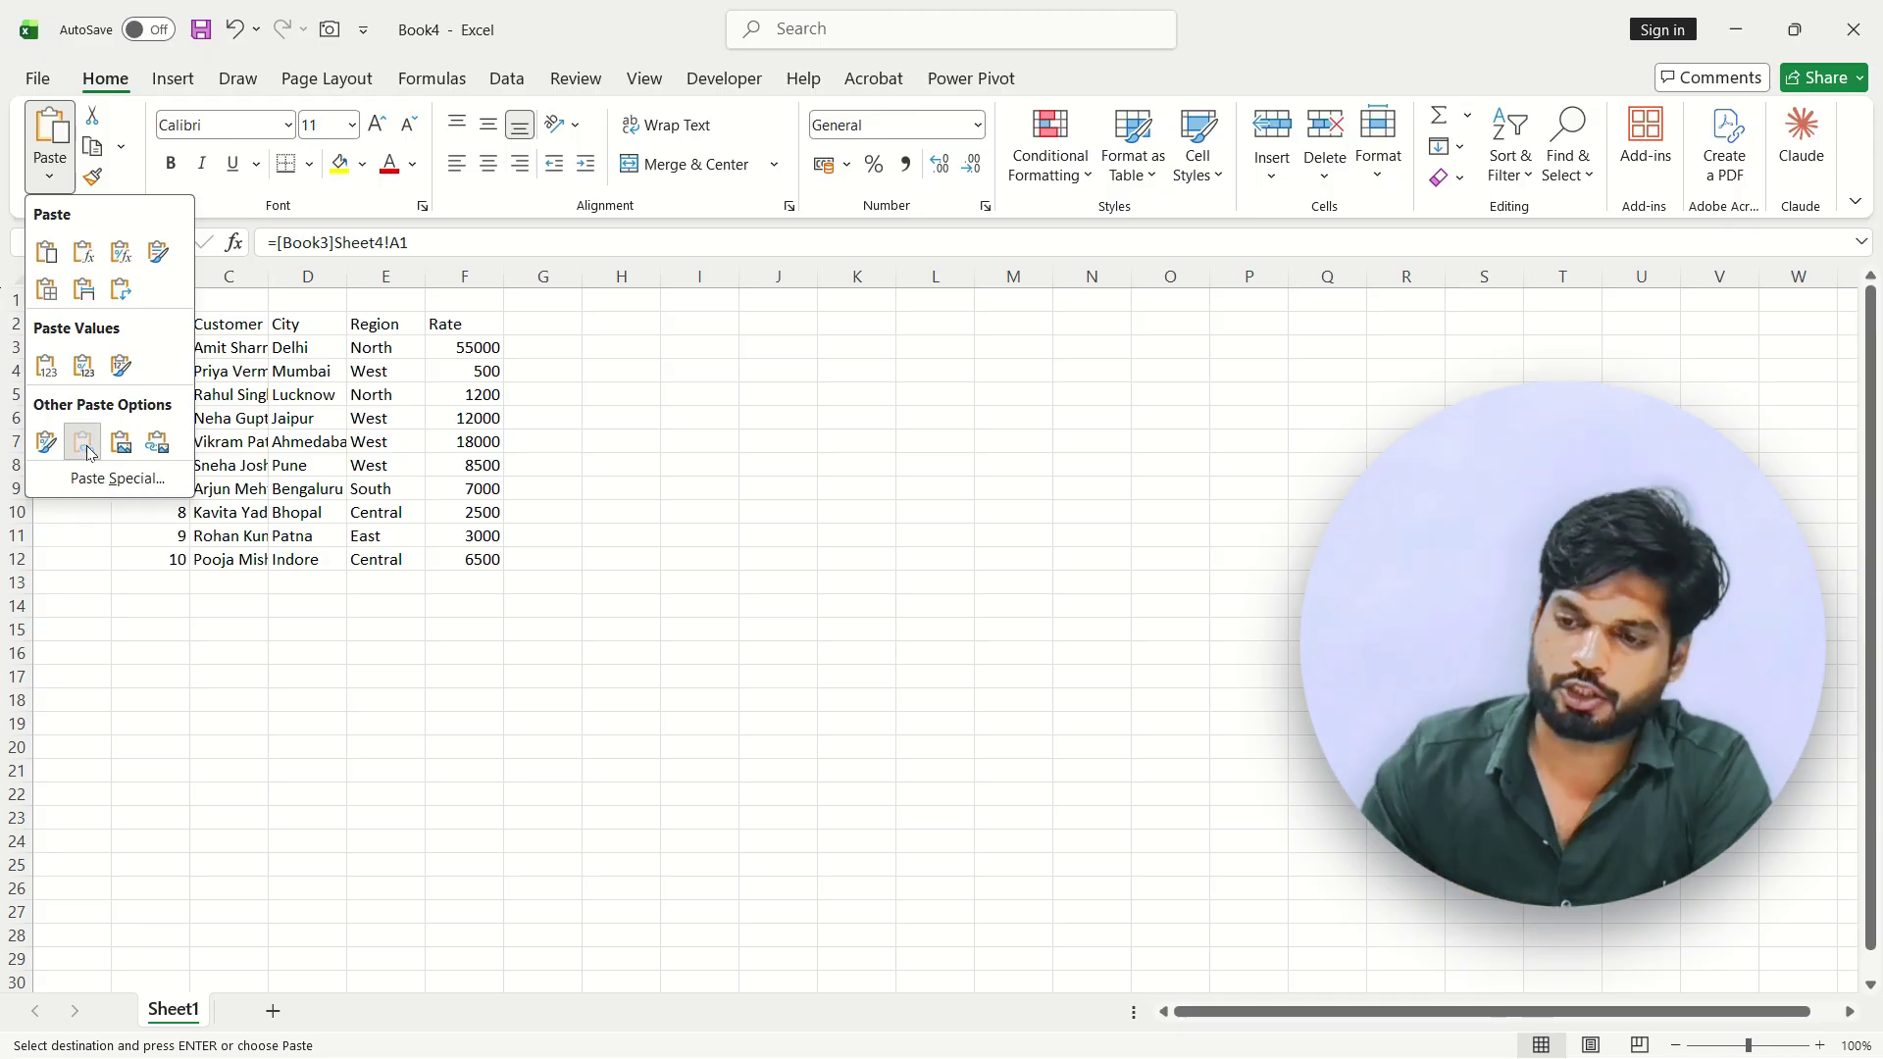
{"action": "left_click", "coordinate": [157, 597]}
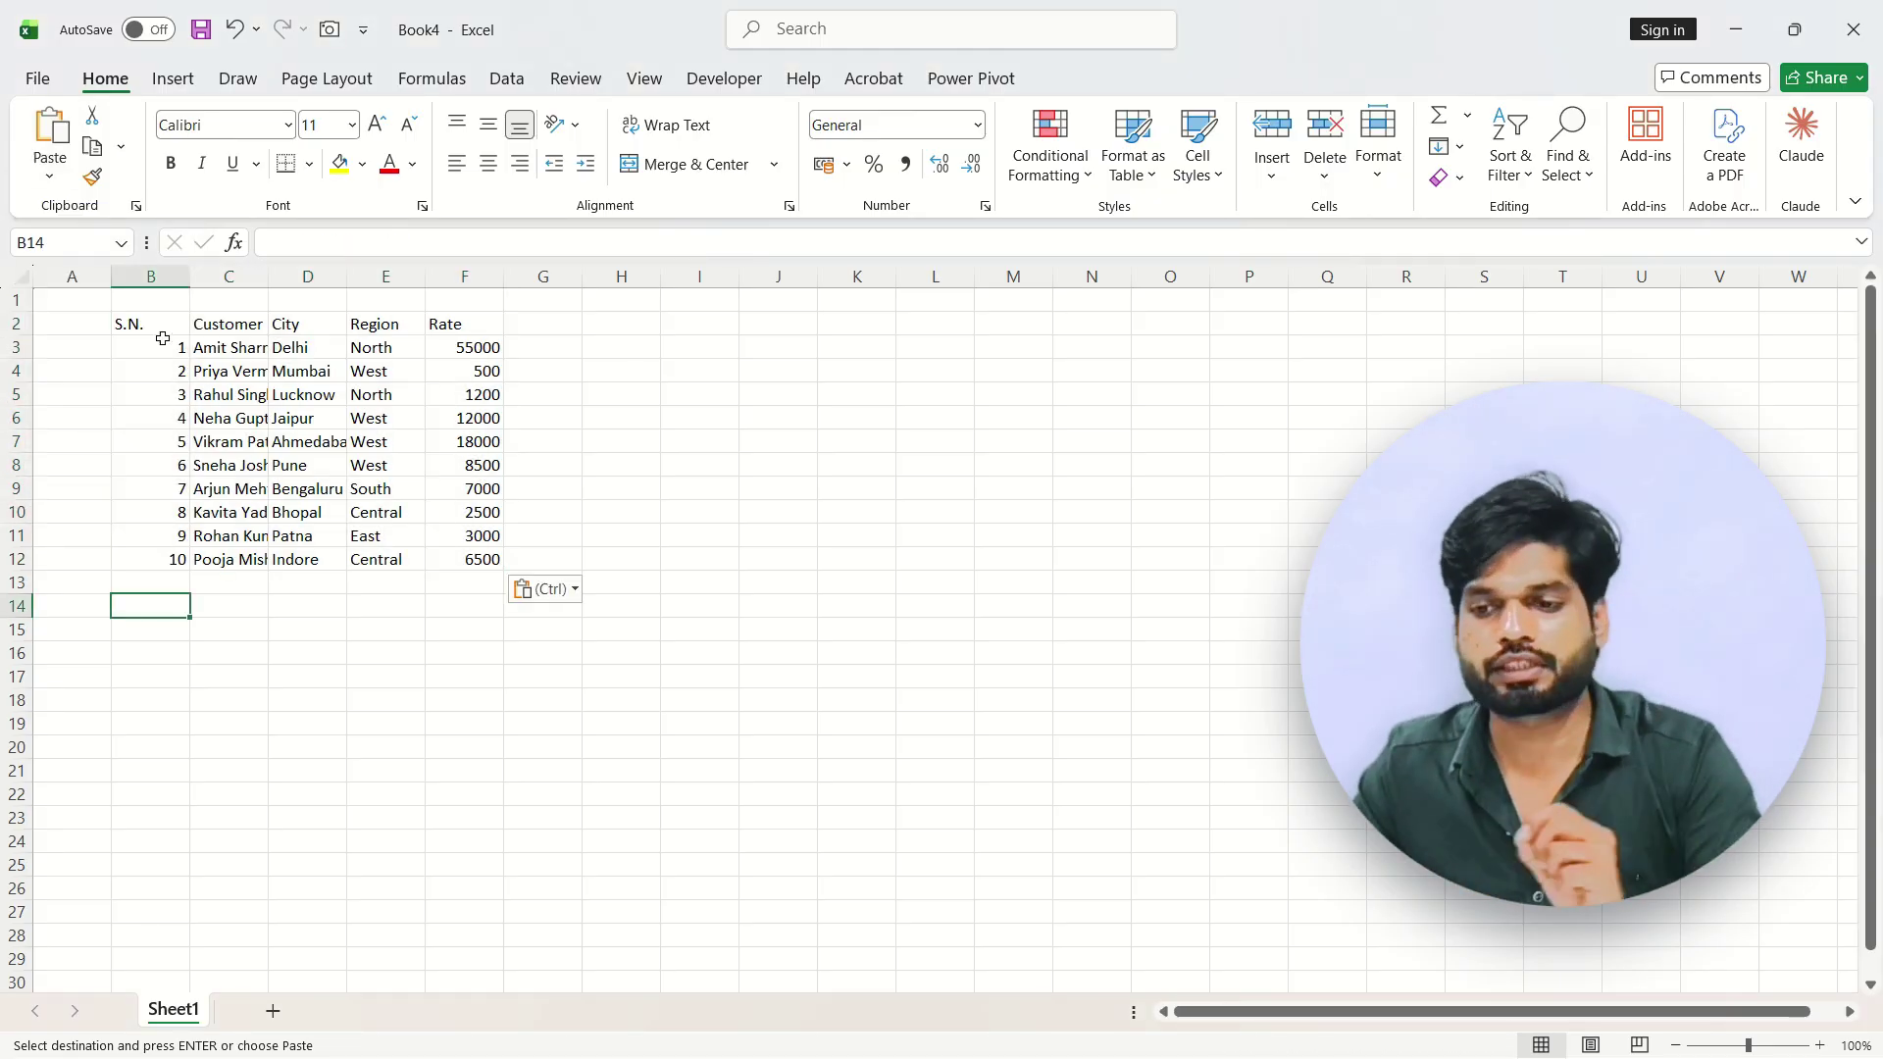
Step: Inspect the link formulas behind the pasted table B2:F12 on Sheet1 of Book4, including cell C5
{"action": "left_click_drag", "start_coordinate": [153, 326], "coordinate": [480, 559]}
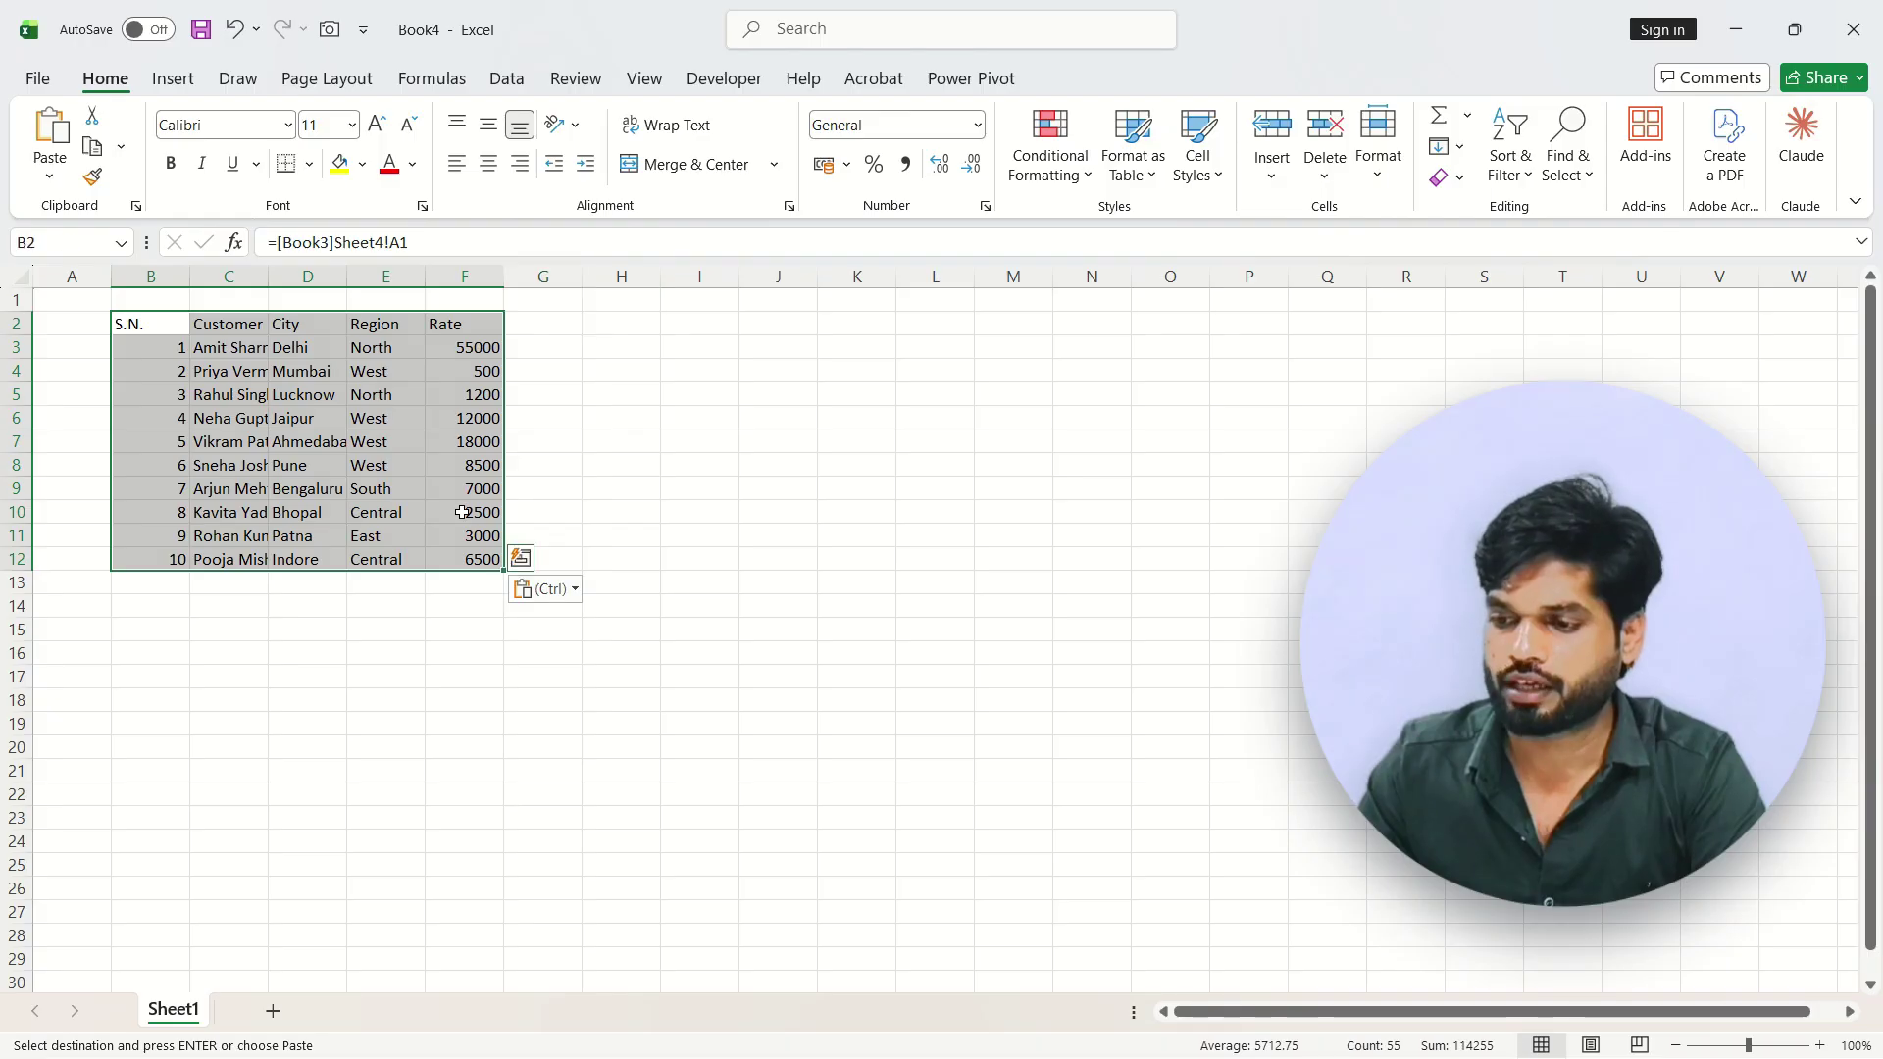
{"action": "left_click", "coordinate": [392, 485]}
{"action": "left_click", "coordinate": [256, 386]}
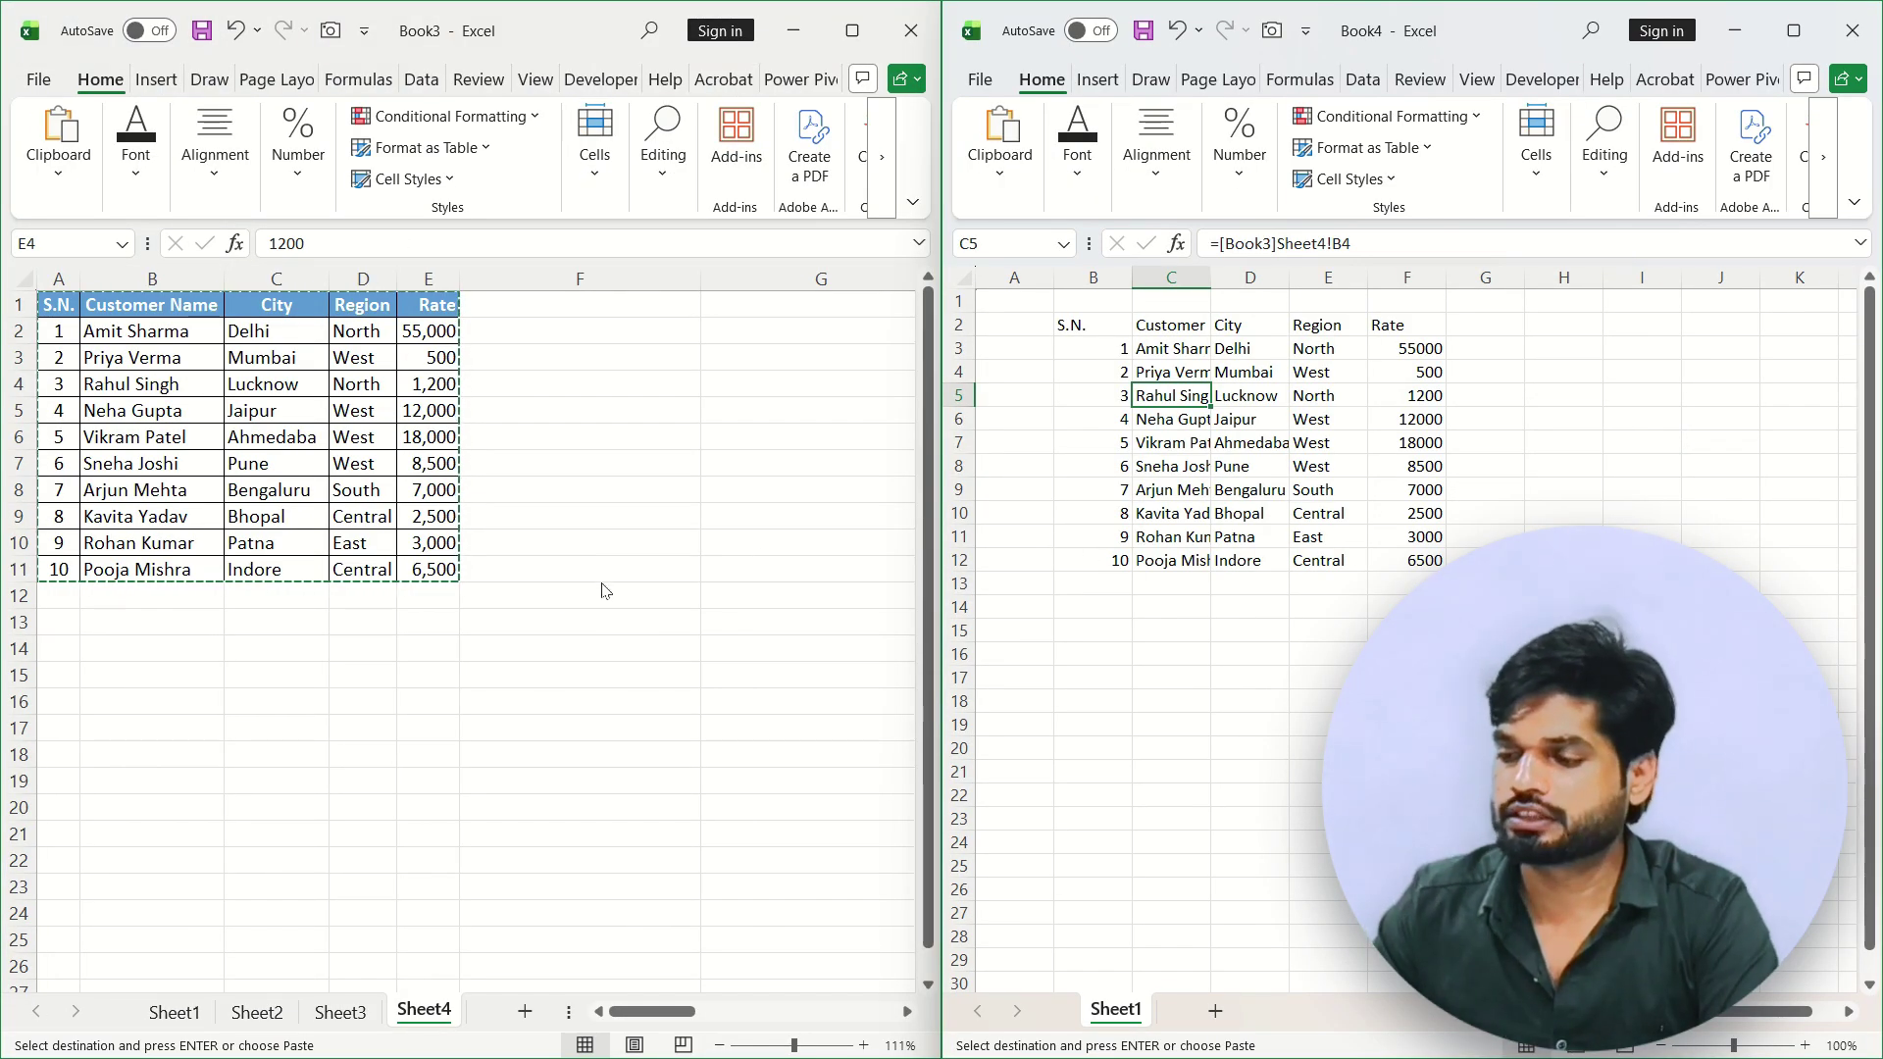
Step: Leave copy mode on Sheet4 of Book3 and replace the customer name in B11 with the third customer's full name
{"action": "key", "text": "Escape"}
{"action": "left_click", "coordinate": [202, 713]}
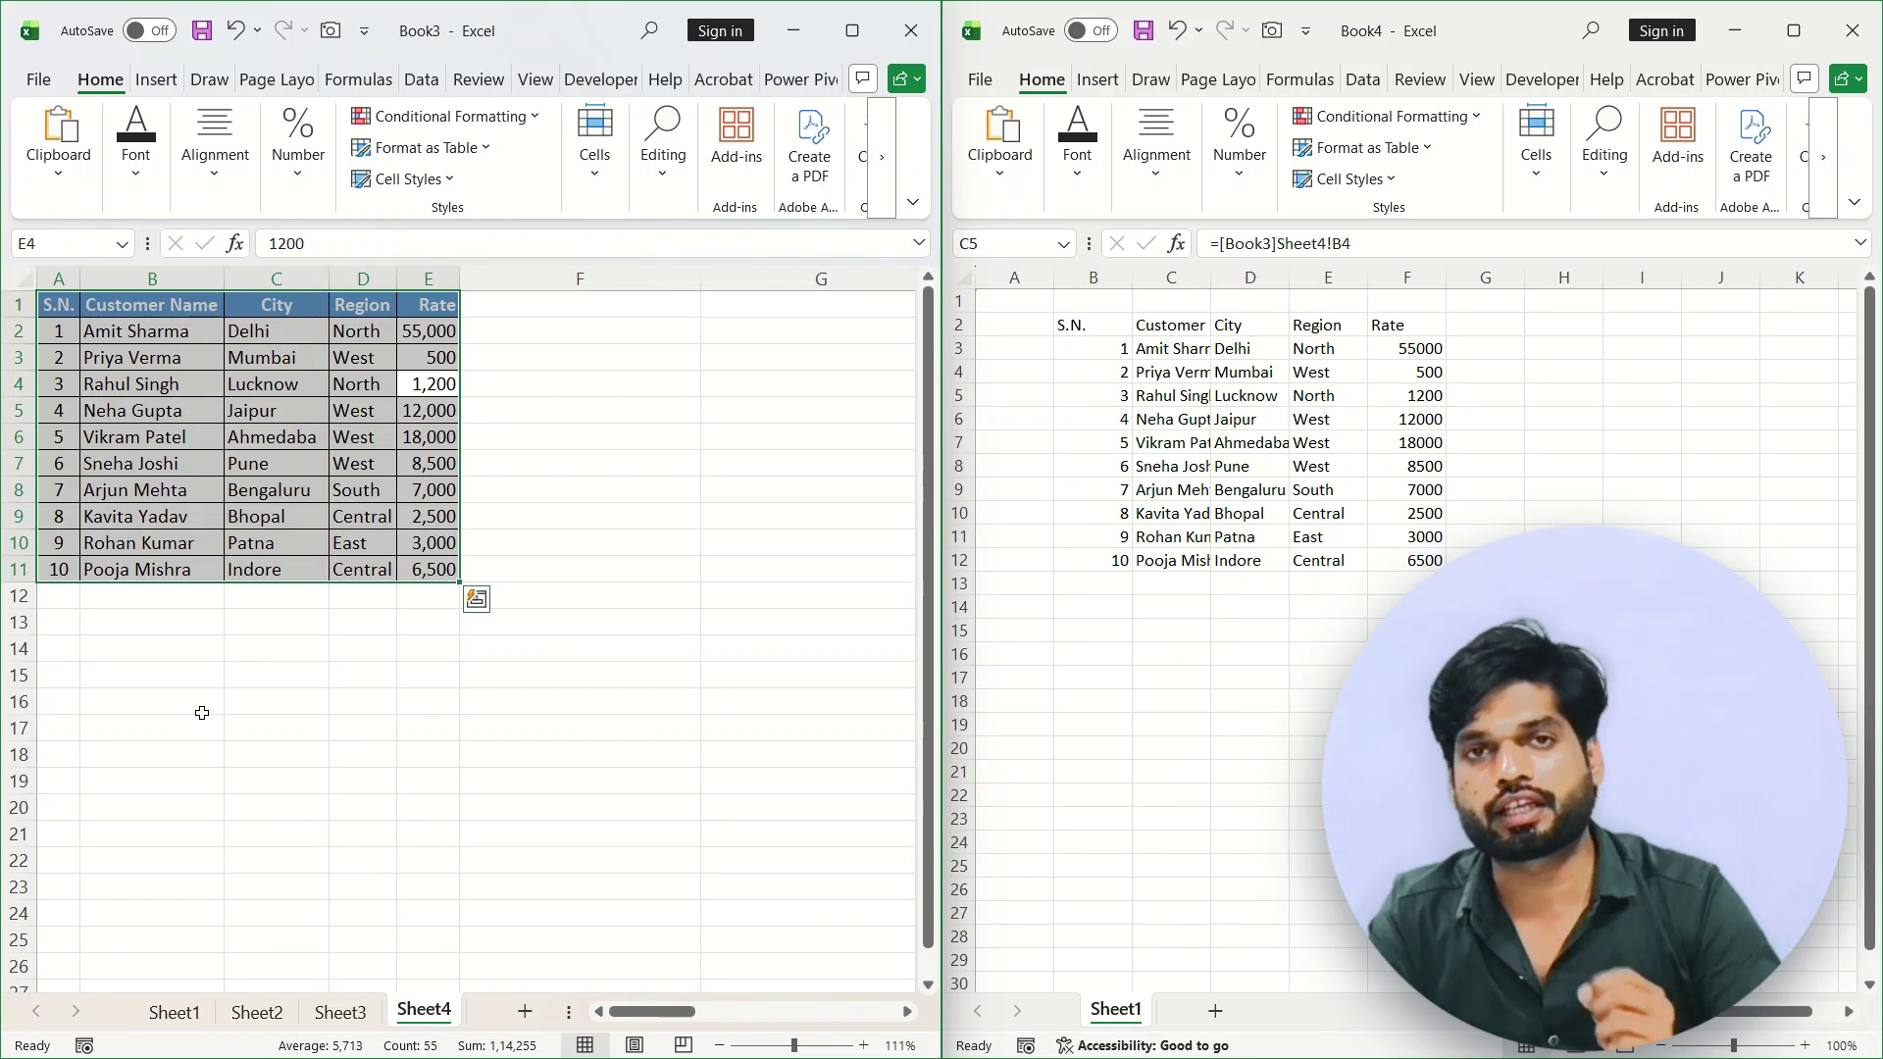
{"action": "left_click", "coordinate": [166, 558]}
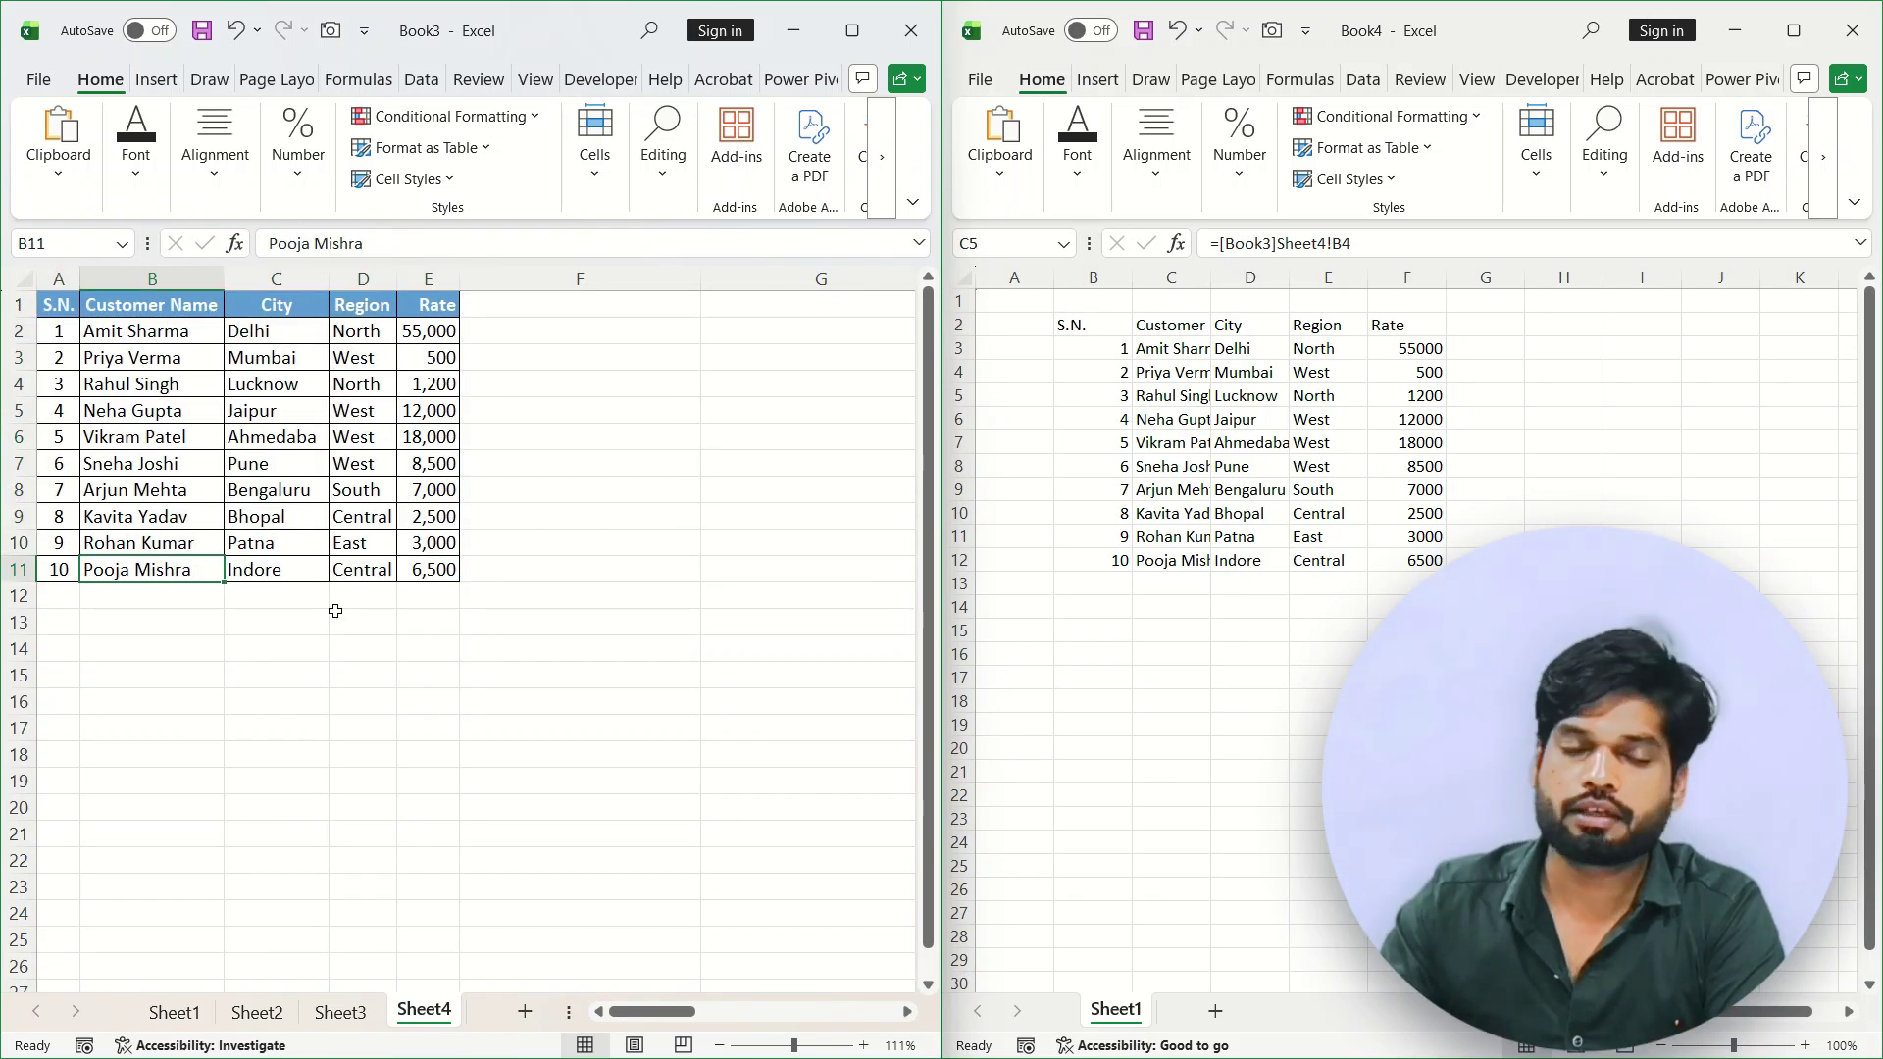
{"action": "type", "text": "Rahul Singh"}
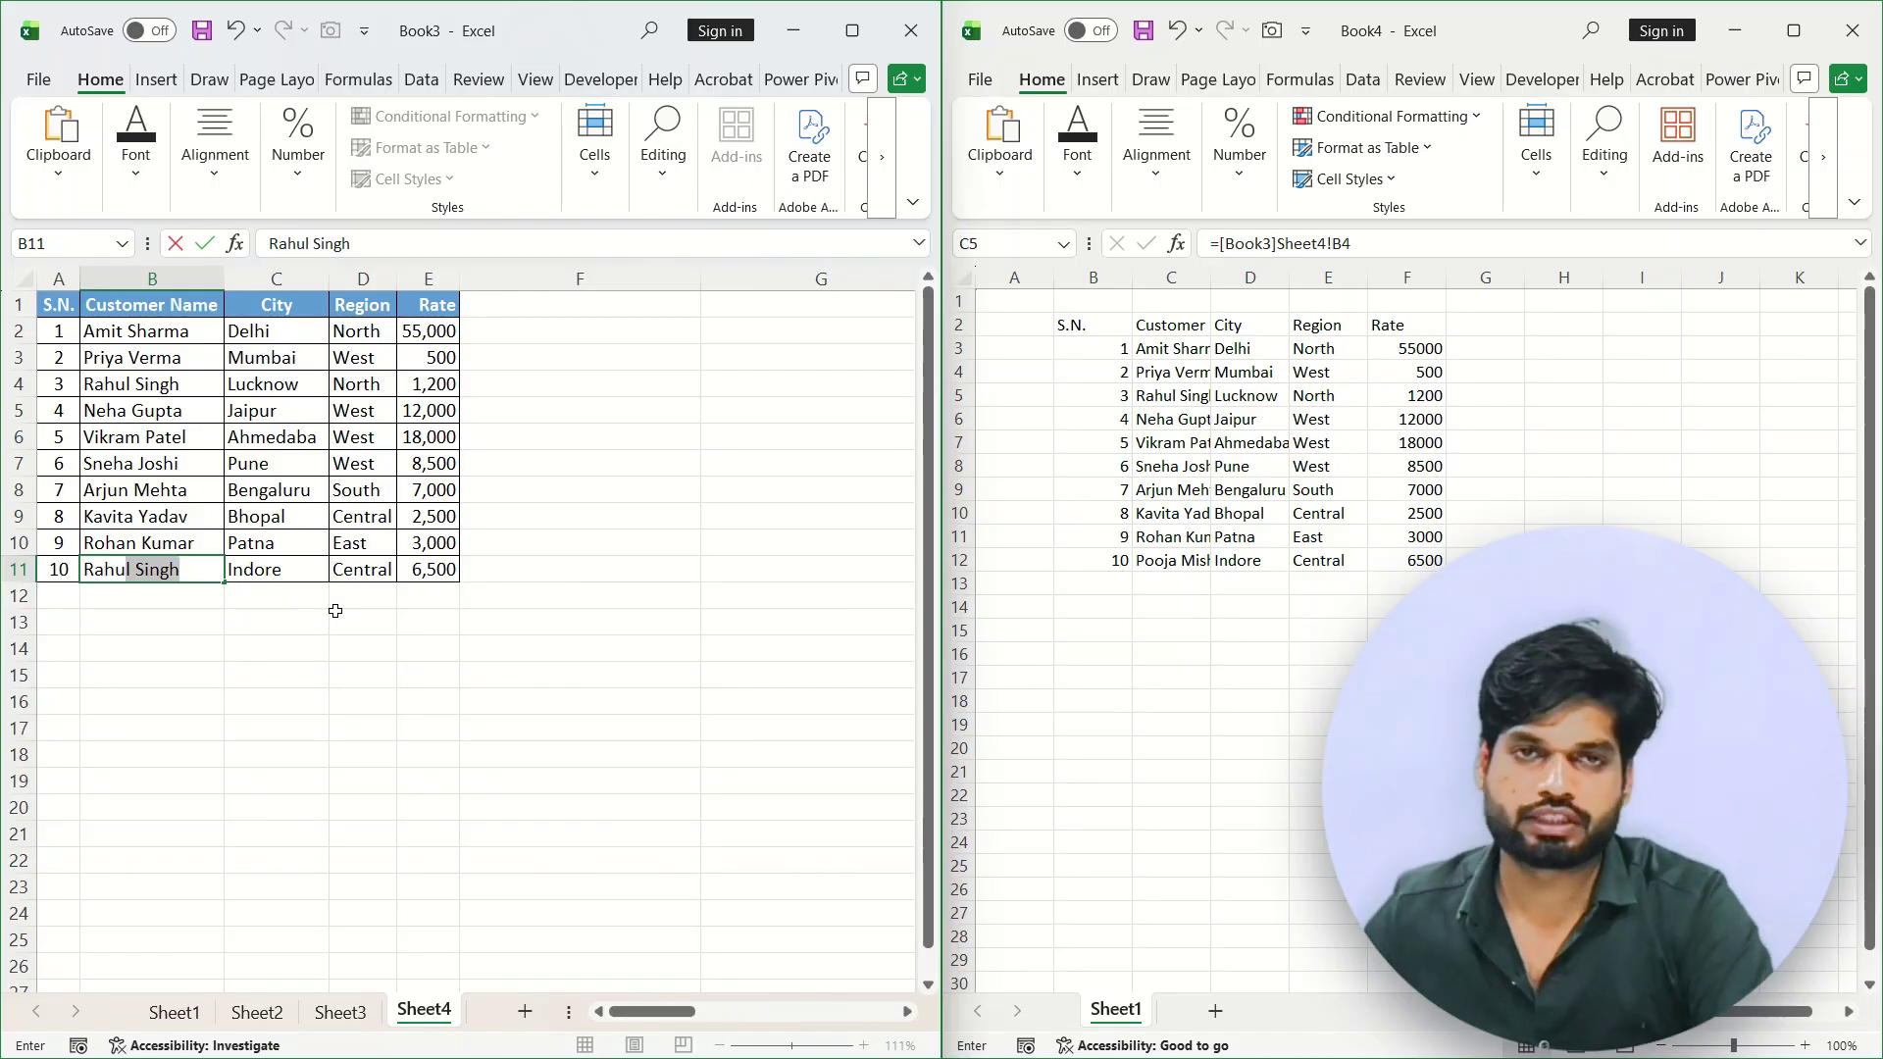
{"action": "key", "text": "Return"}
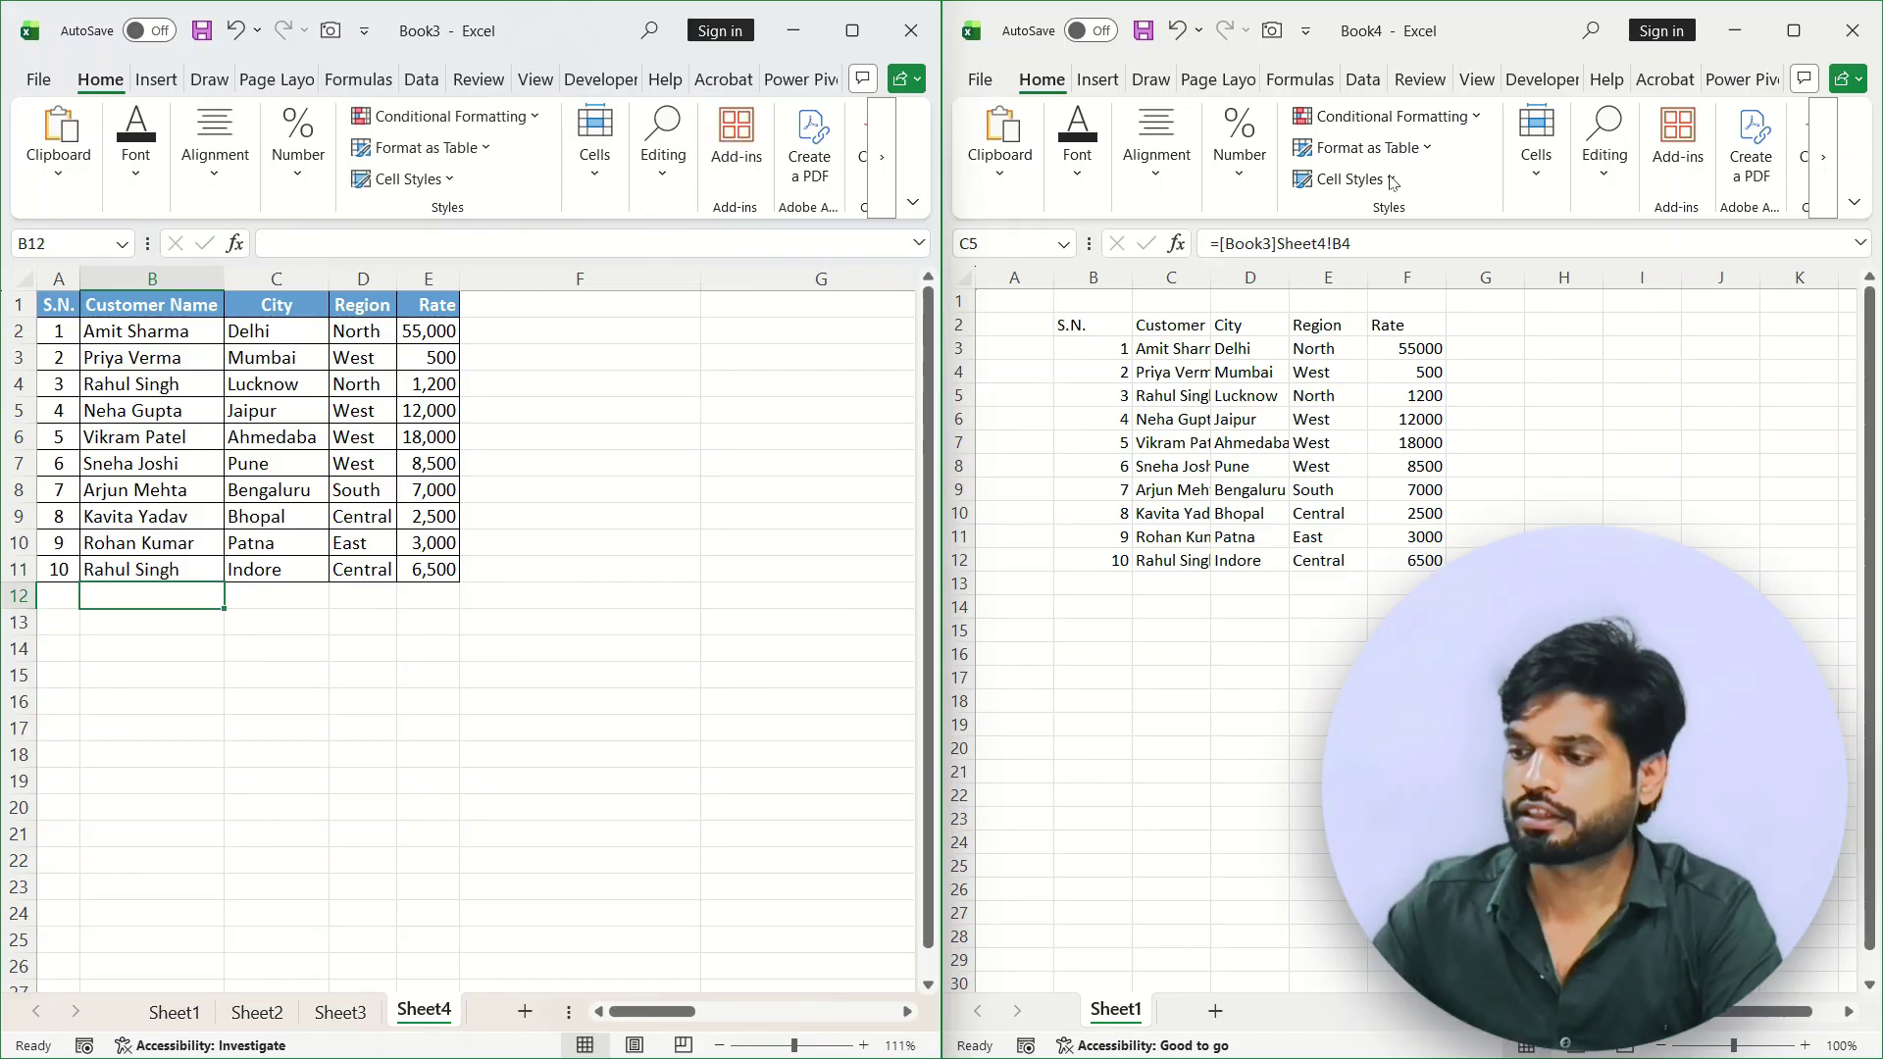
Step: AutoFit column C on Sheet1 of Book4 and check the linked customer name in C12
{"action": "double_click", "coordinate": [1209, 279]}
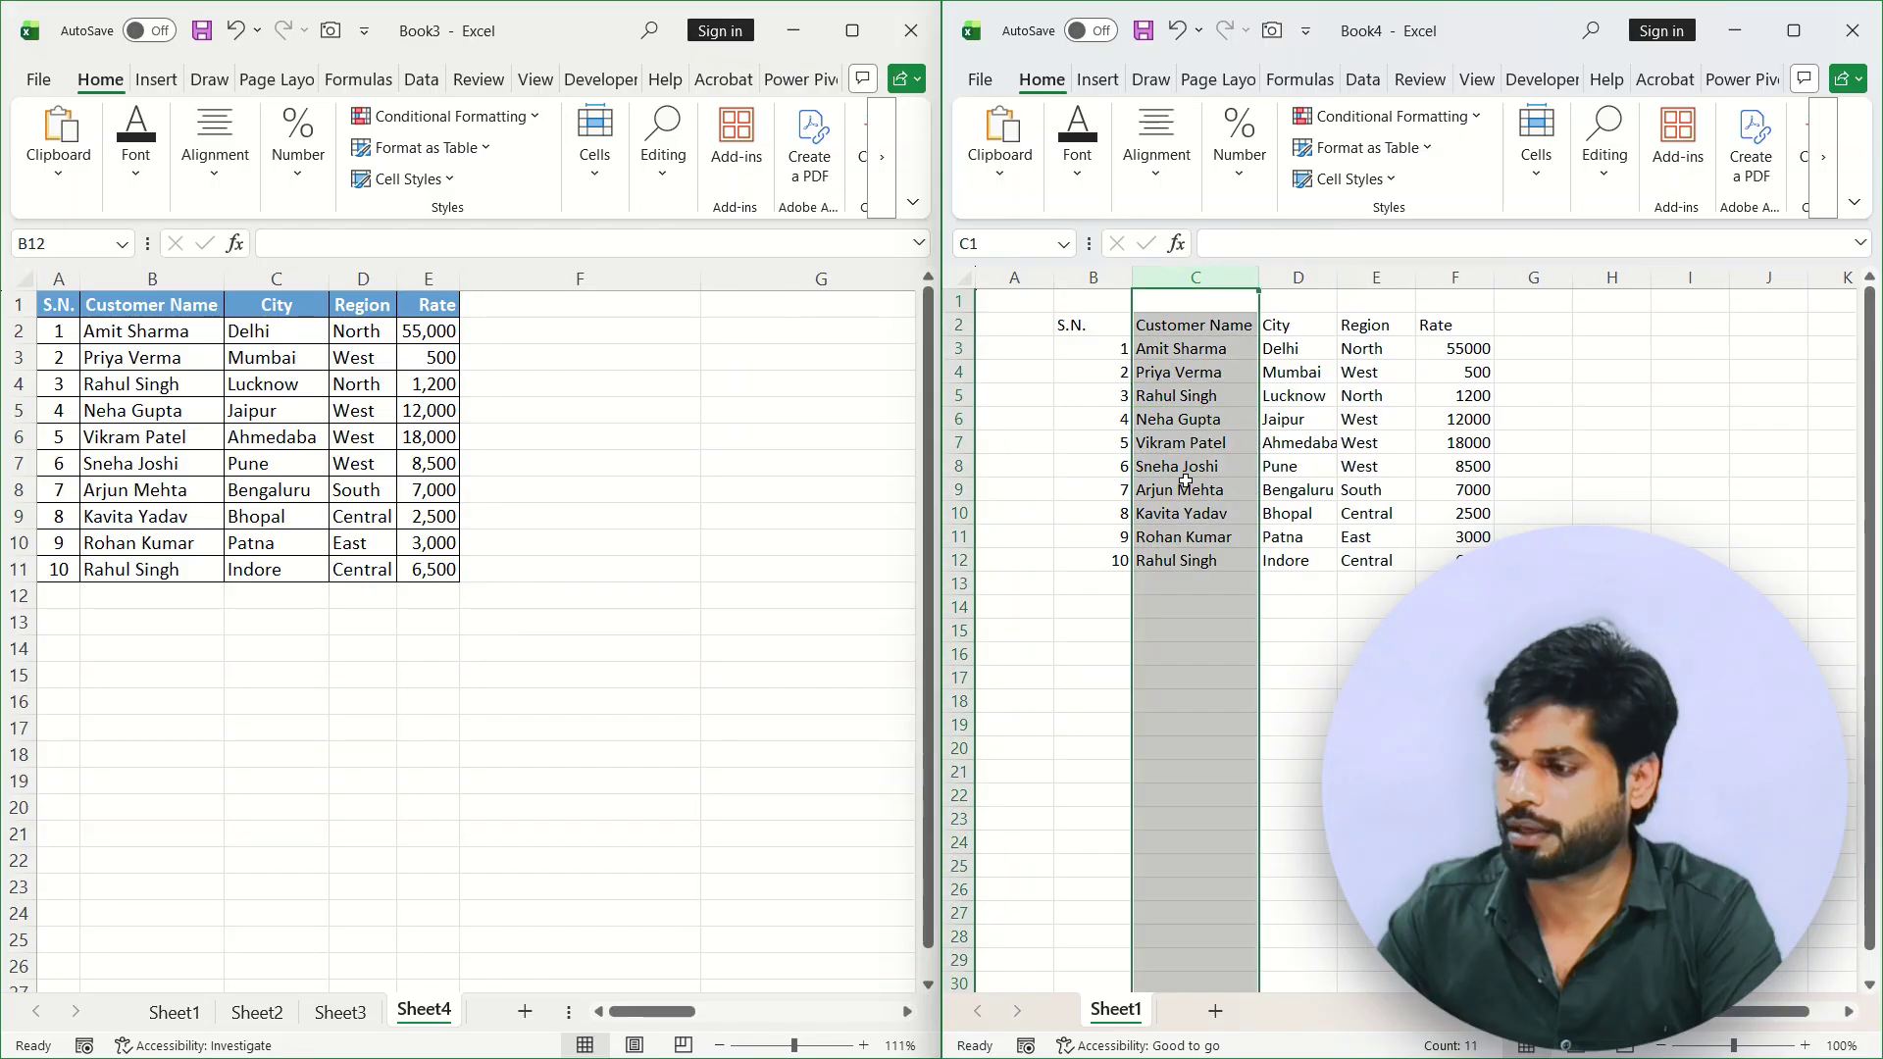
{"action": "left_click", "coordinate": [1176, 560]}
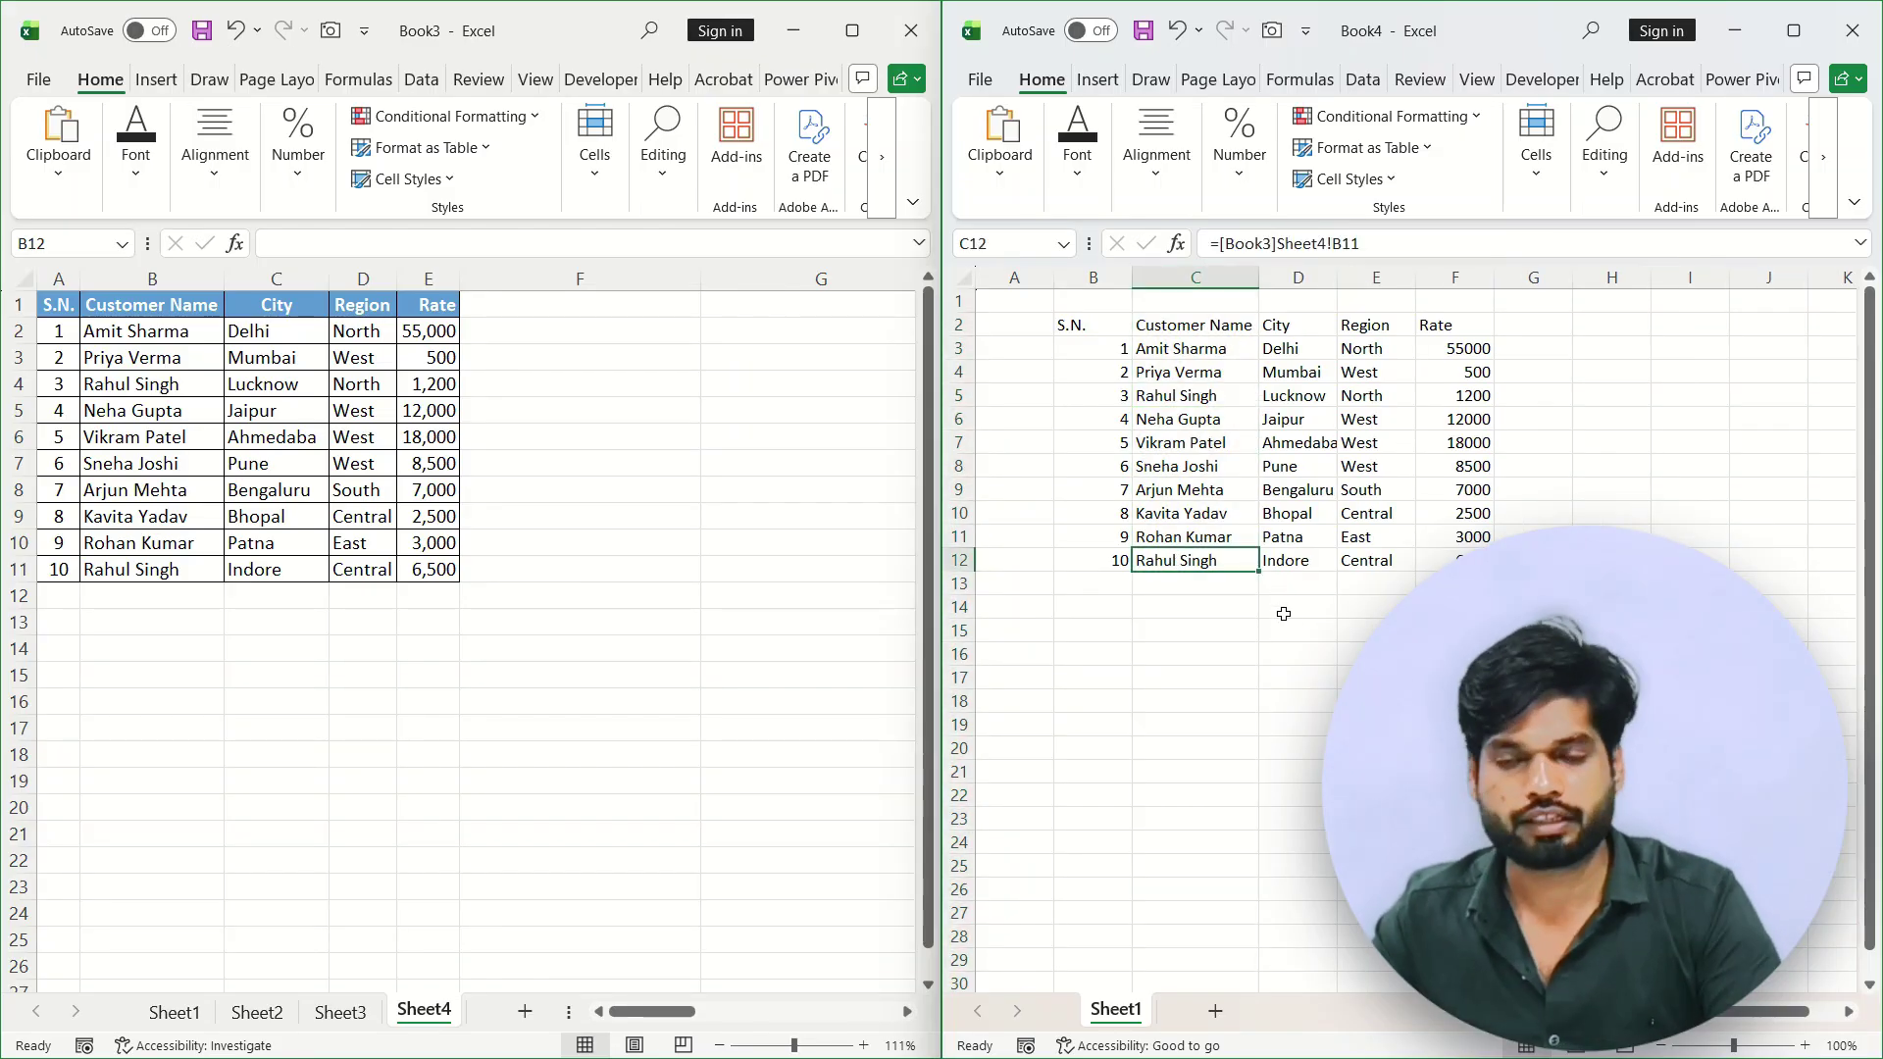
Step: Clear the City, Region and Rate cells C10:E11 on Sheet4 of Book3 and select the linked cells D11:F12 in Book4
{"action": "left_click_drag", "start_coordinate": [253, 560], "coordinate": [412, 551]}
{"action": "key", "text": "Delete"}
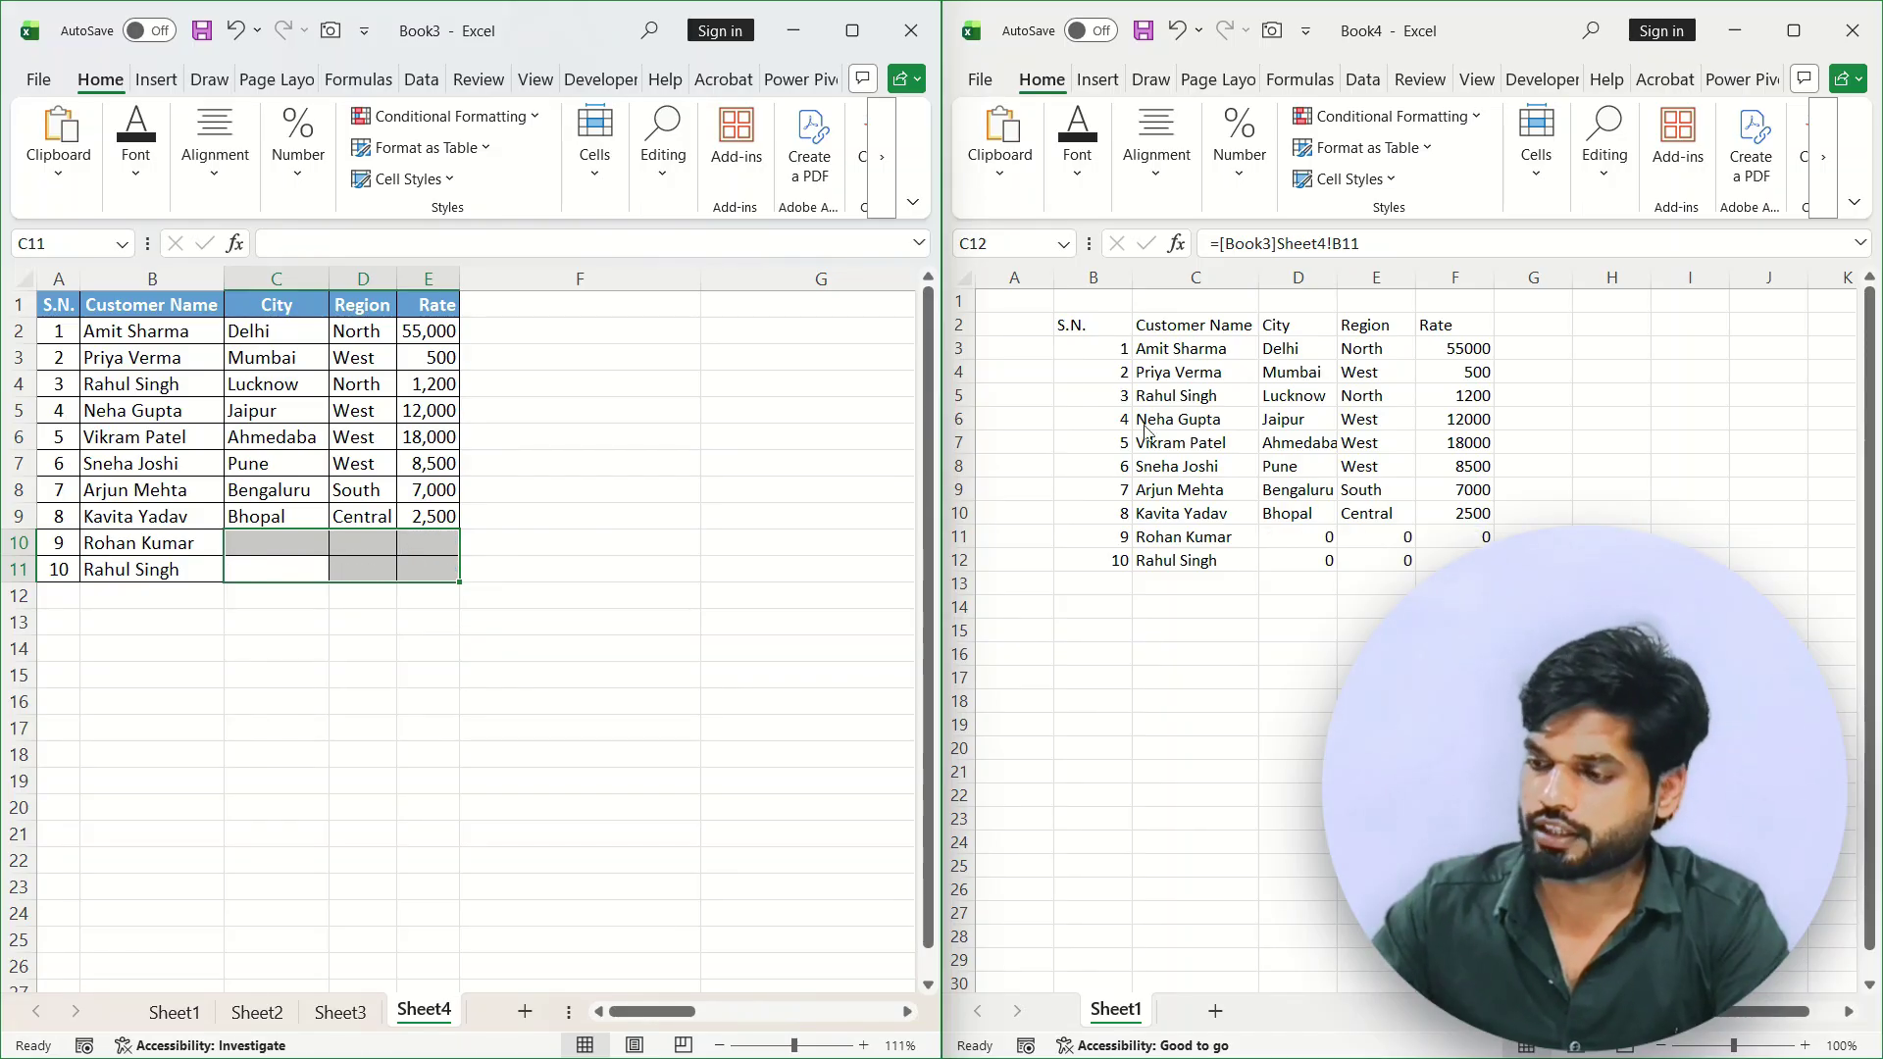
{"action": "left_click", "coordinate": [1444, 537]}
{"action": "left_click_drag", "start_coordinate": [1443, 537], "coordinate": [1324, 563]}
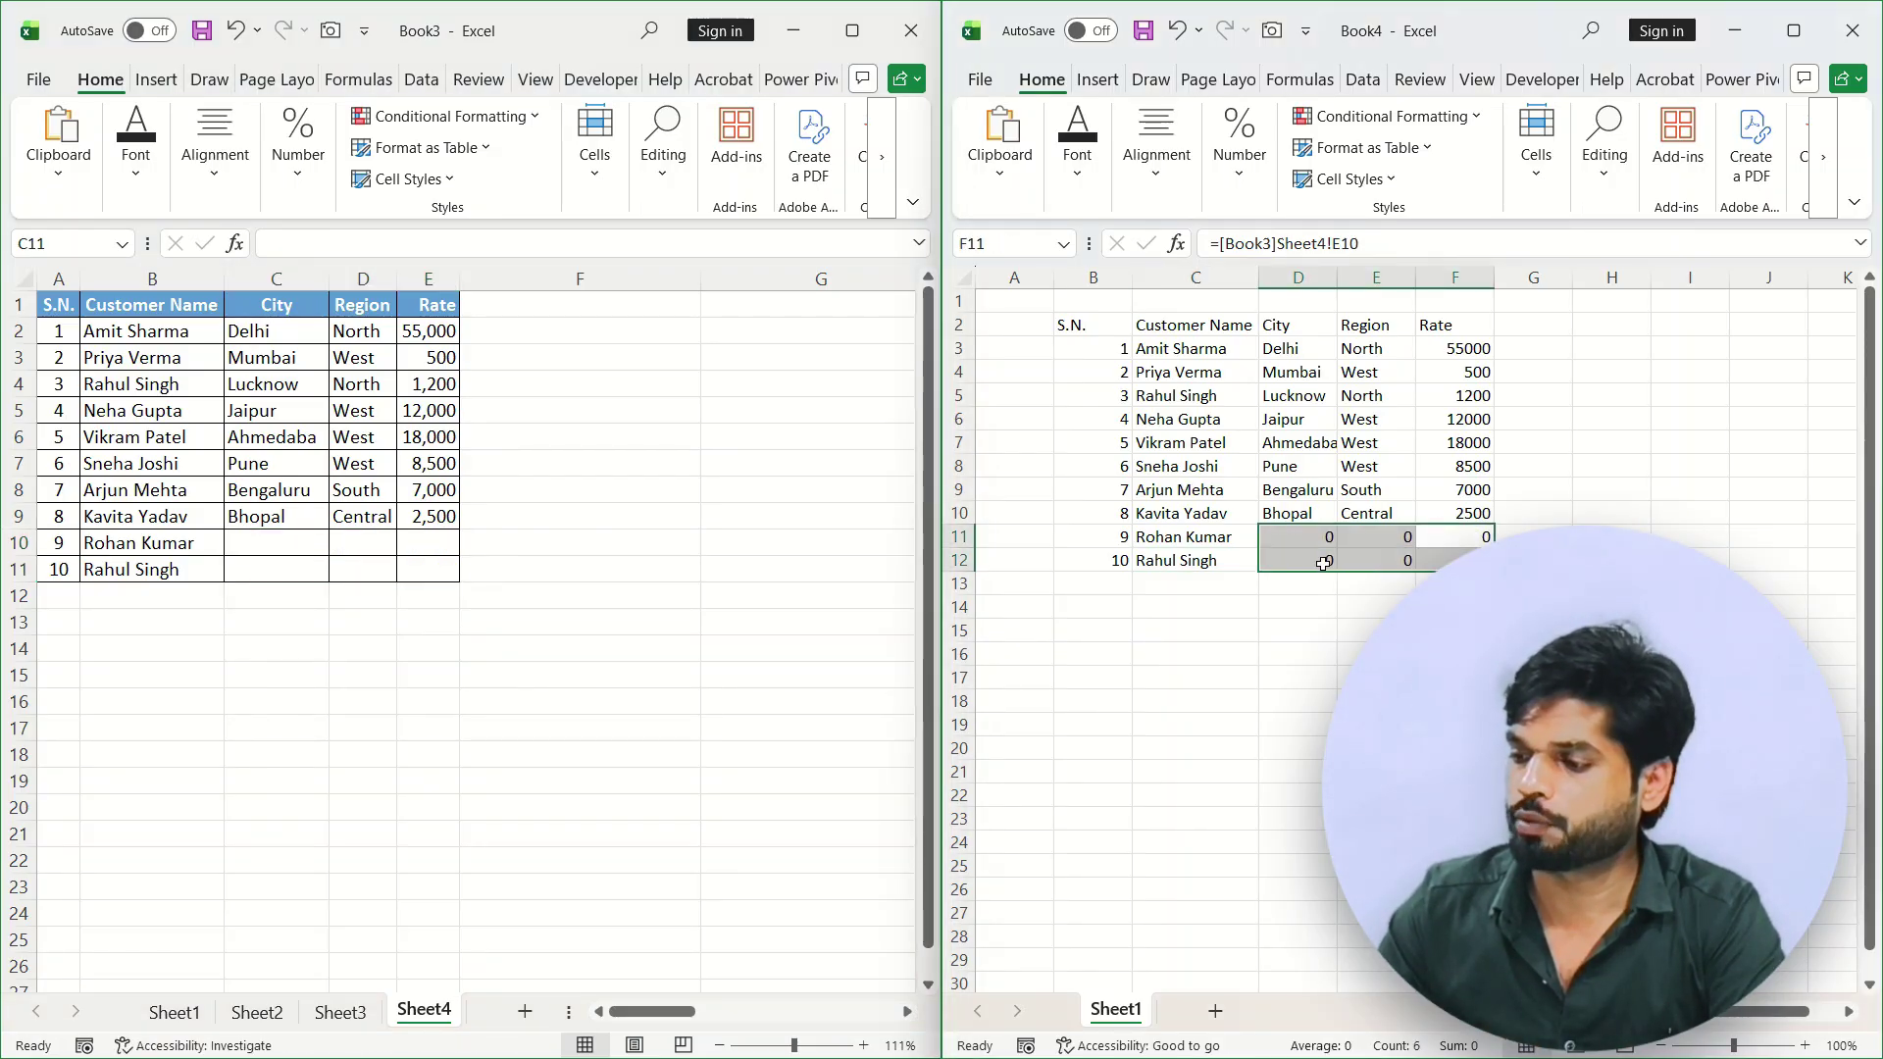